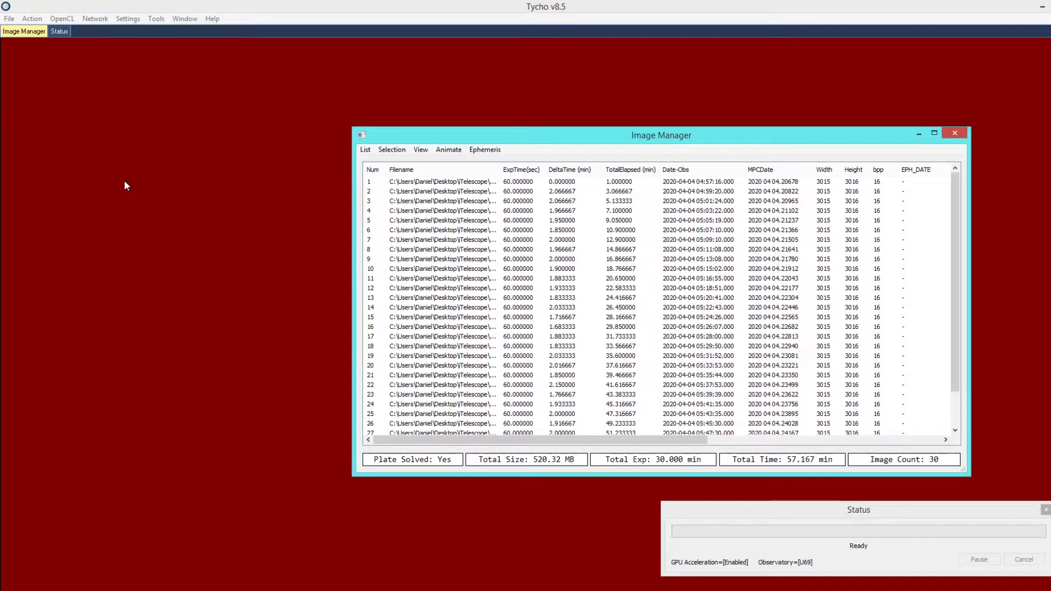
# Step: Stack the 30 loaded images and show the result in the image viewer
pyautogui.moveTo(588, 142); pyautogui.dragTo(573, 143)
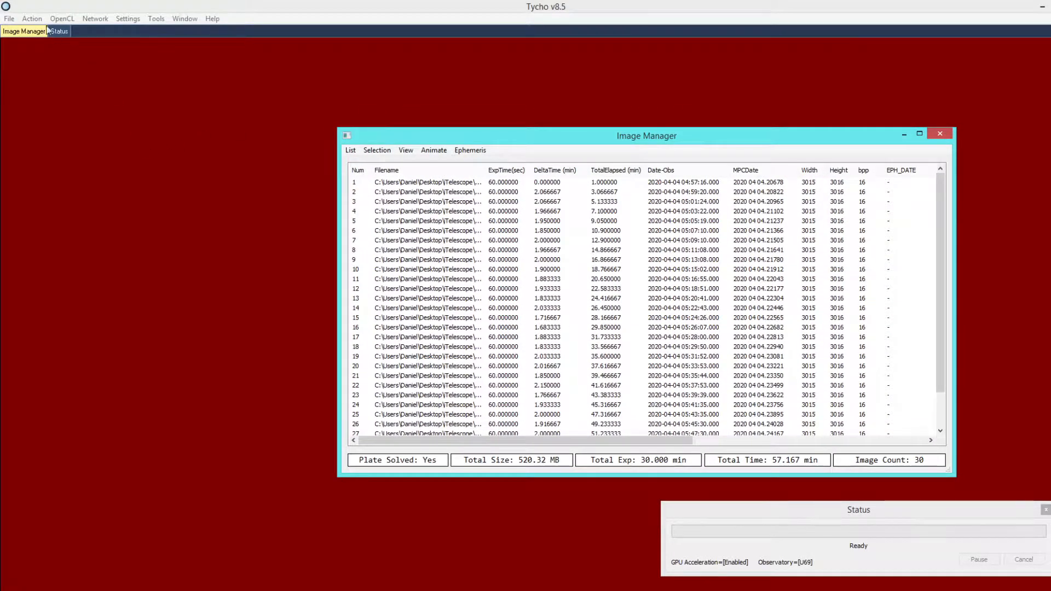
pyautogui.click(32, 19)
pyautogui.click(96, 72)
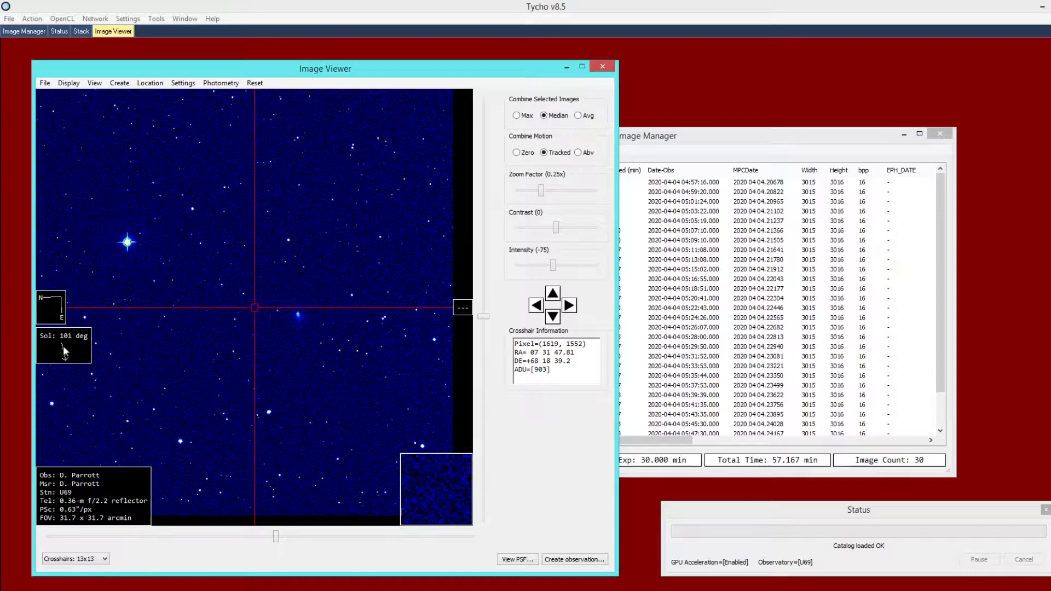
# Step: Examine the comet and its tail at 2x zoom in the stacked image, comparing the tail with the Sun direction vector
pyautogui.moveTo(175, 357)
pyautogui.mouseDown()
pyautogui.moveTo(138, 364)
pyautogui.moveTo(186, 366)
pyautogui.mouseUp()
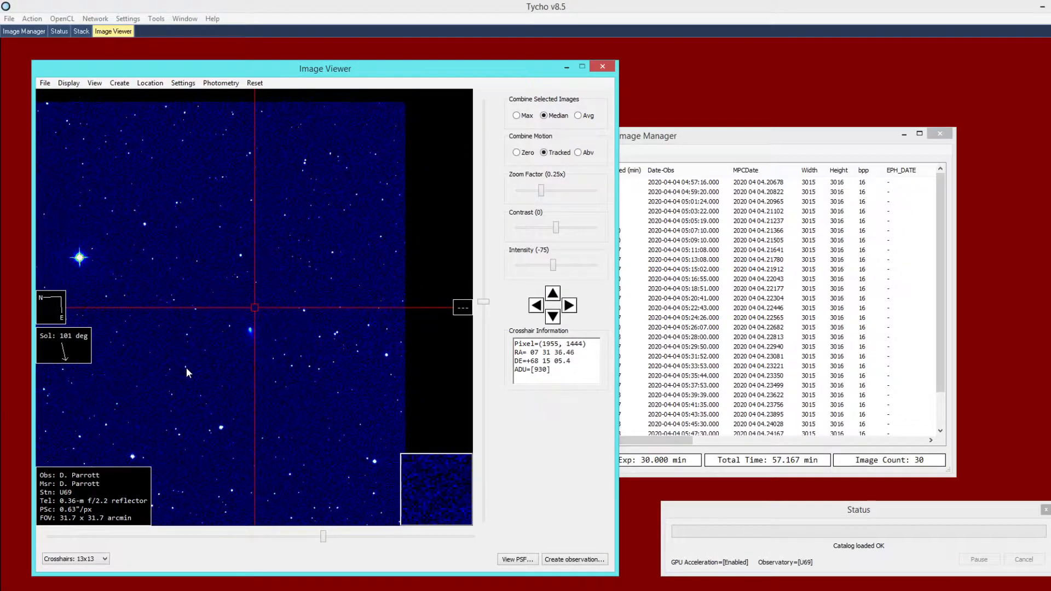
pyautogui.scroll(2, 210, 361)
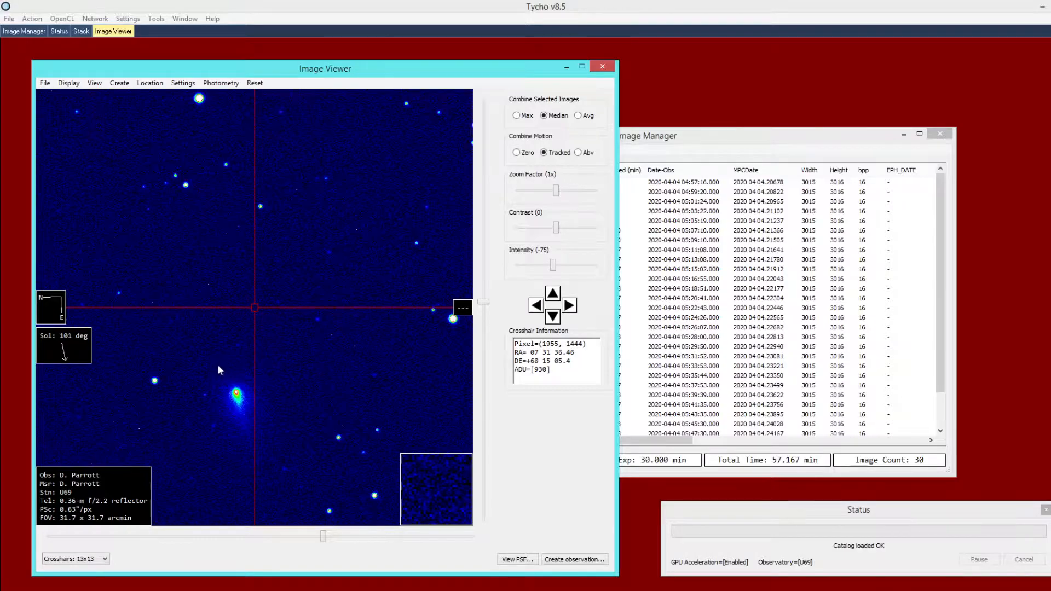
pyautogui.moveTo(274, 365); pyautogui.dragTo(293, 326)
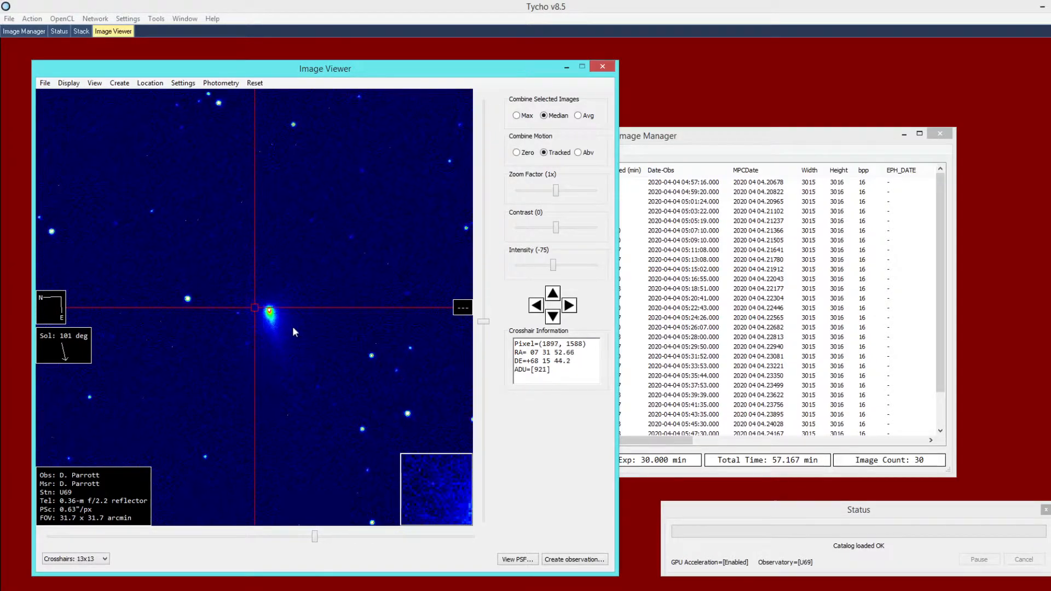
pyautogui.scroll(1, 292, 327)
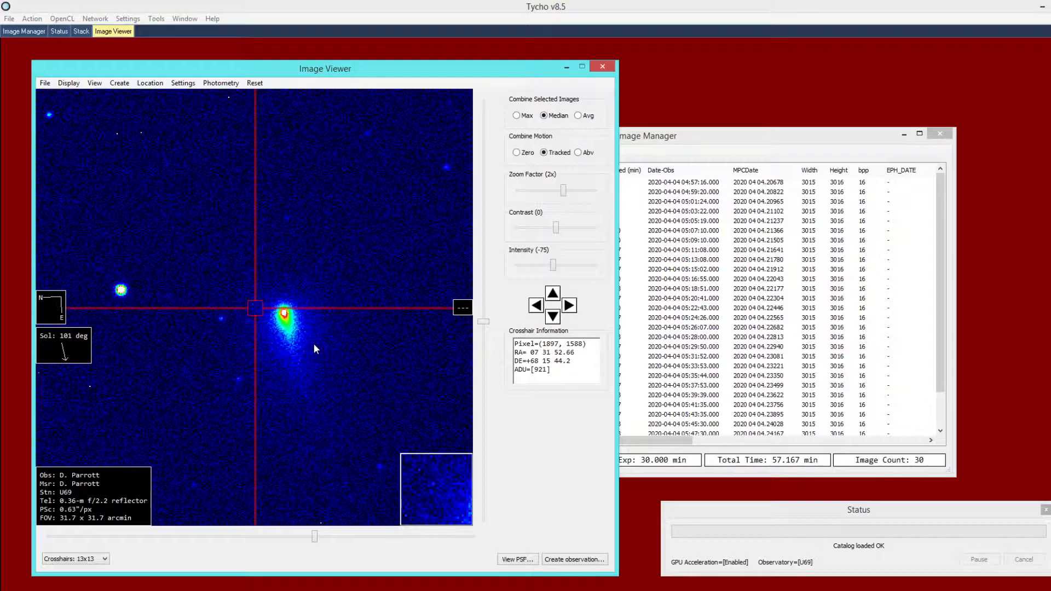
pyautogui.moveTo(314, 343); pyautogui.dragTo(309, 346)
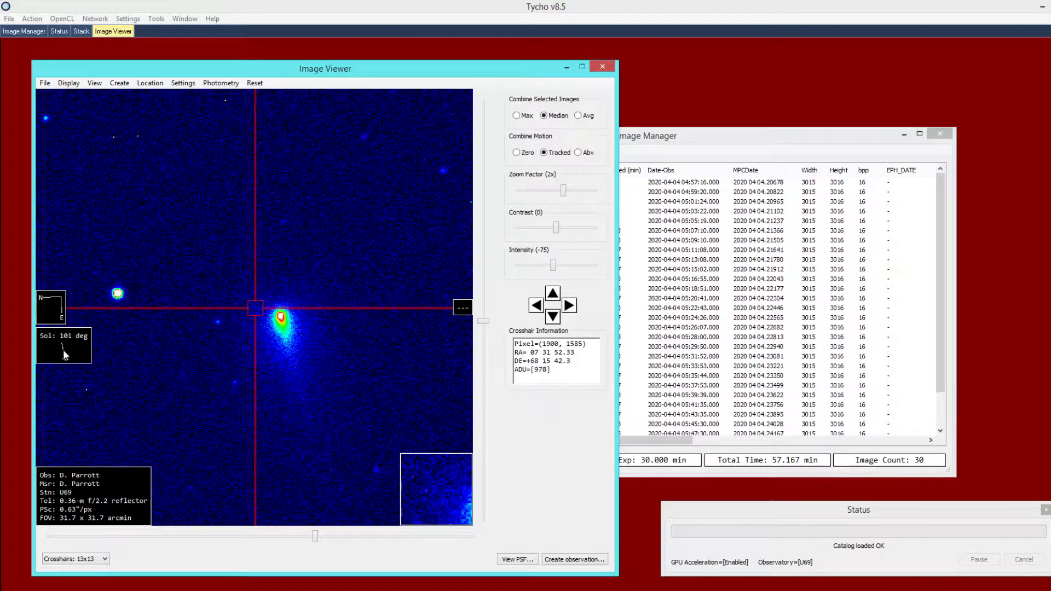
pyautogui.moveTo(317, 361); pyautogui.dragTo(286, 379)
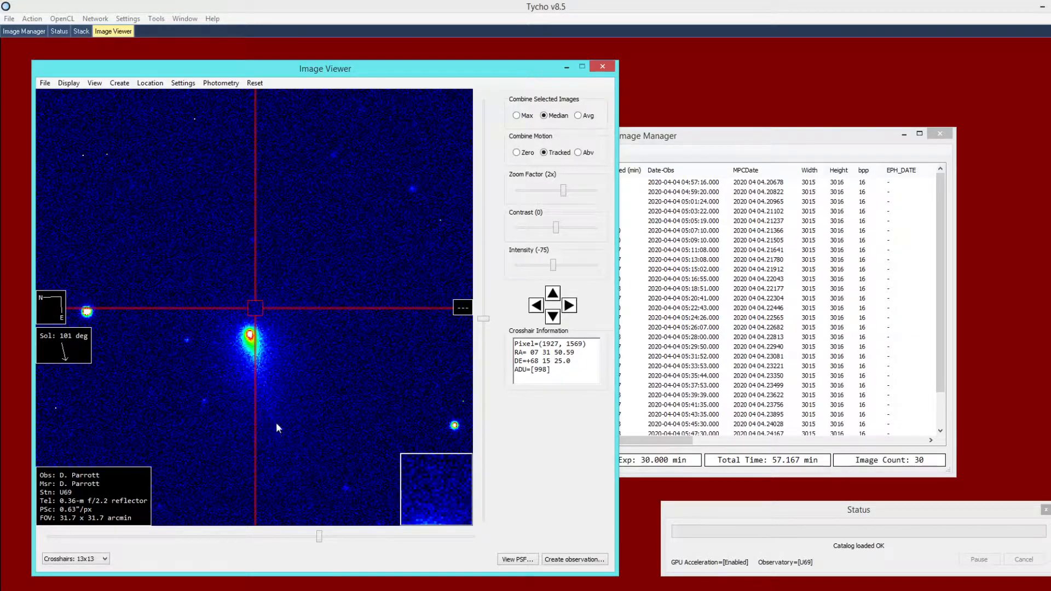
pyautogui.moveTo(294, 379); pyautogui.dragTo(238, 373)
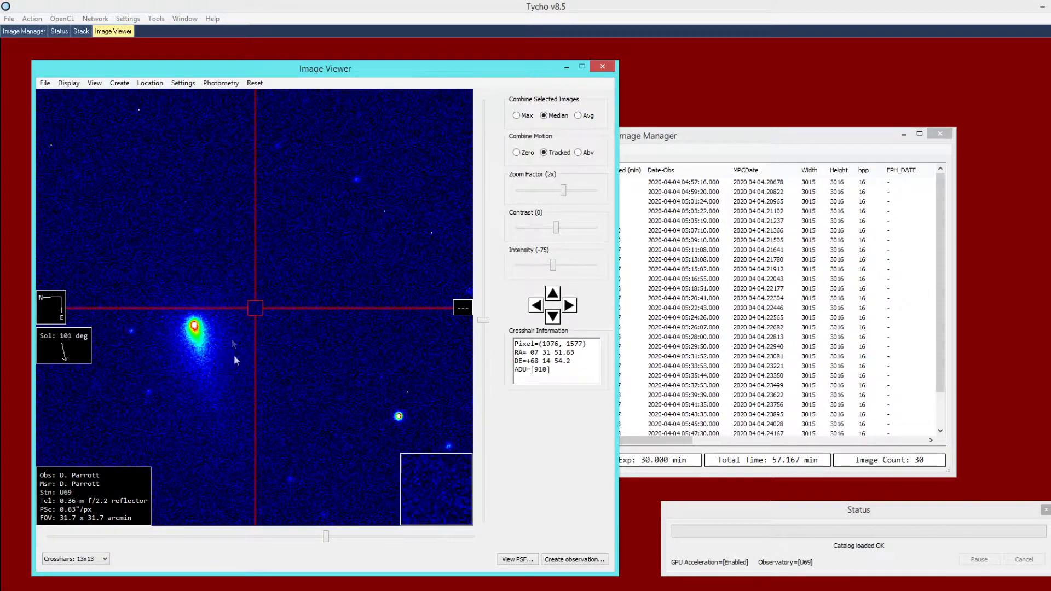
# Step: Rotate the displayed image so north points up and bring the comet into view at 1x zoom
pyautogui.click(172, 85)
pyautogui.click(195, 122)
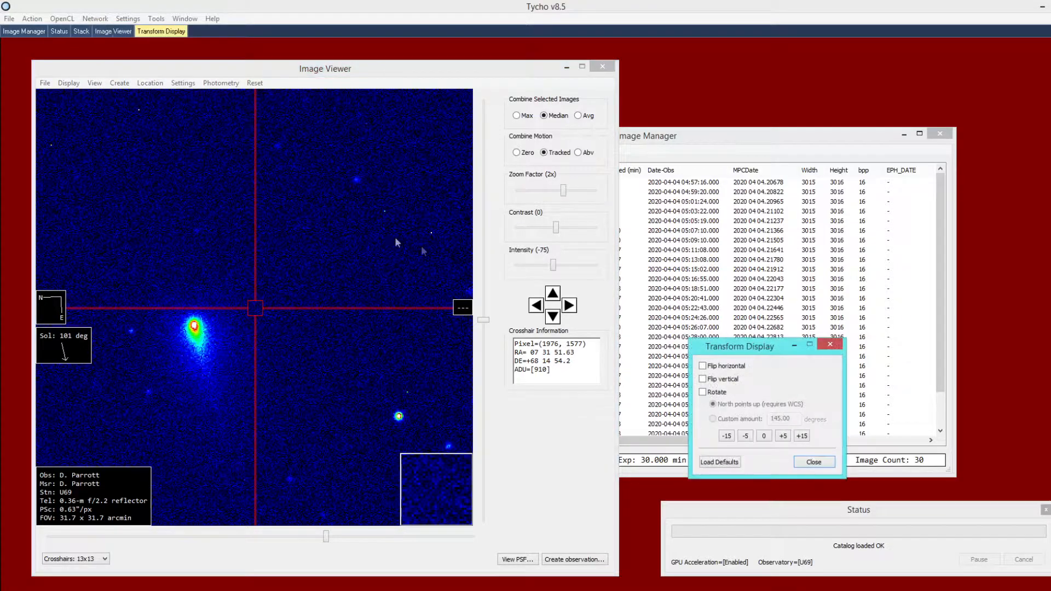
pyautogui.click(703, 392)
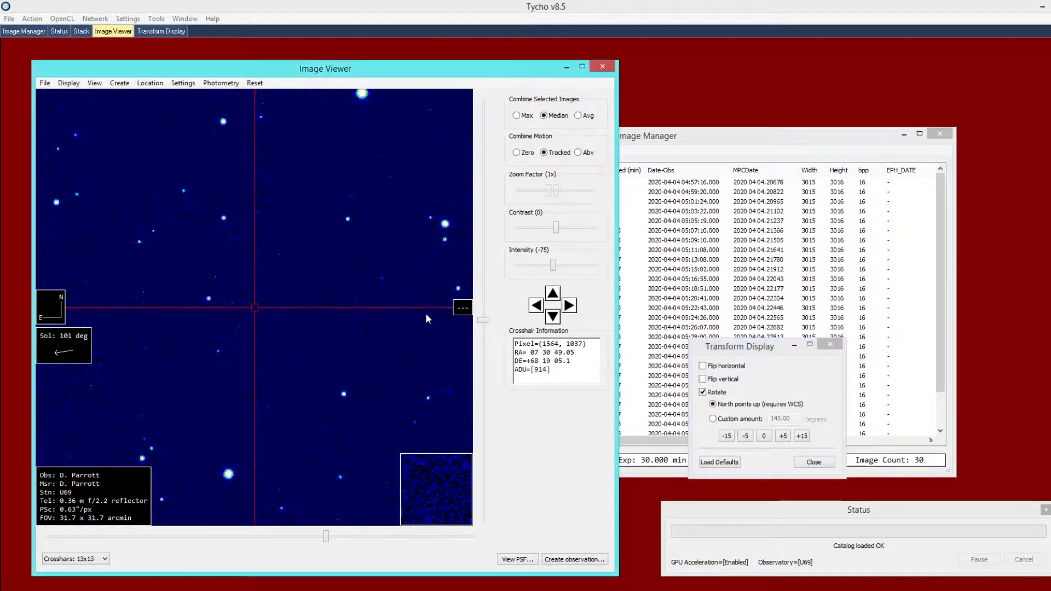
pyautogui.moveTo(319, 328); pyautogui.dragTo(322, 316)
pyautogui.moveTo(171, 329); pyautogui.dragTo(199, 325)
pyautogui.scroll(2, 232, 332)
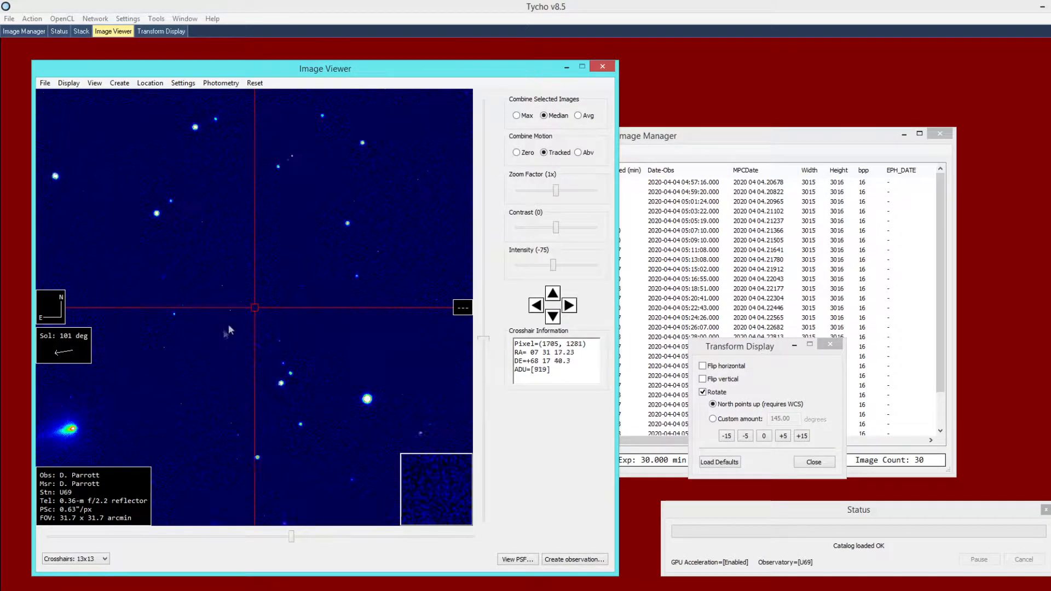
pyautogui.moveTo(227, 329); pyautogui.dragTo(162, 355)
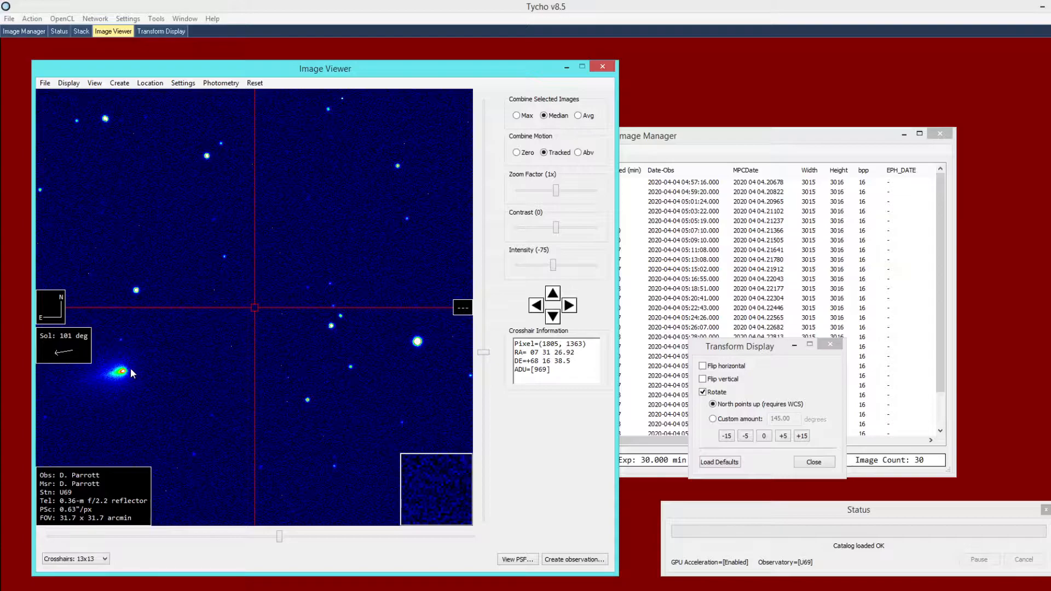
pyautogui.moveTo(149, 369); pyautogui.dragTo(184, 372)
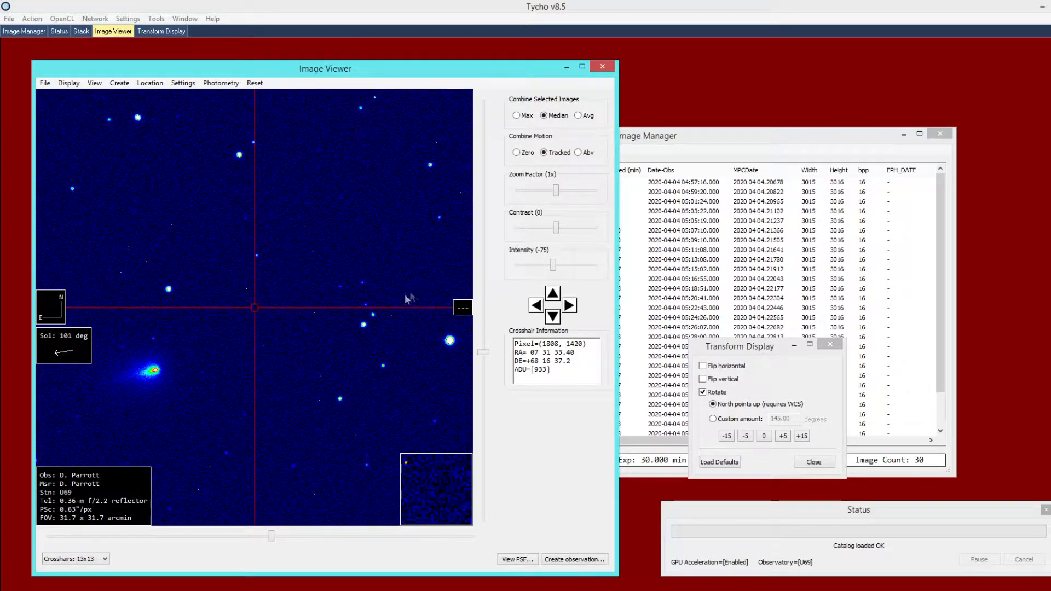
# Step: Load the known objects for the field and move their list clear of the image
pyautogui.click(45, 83)
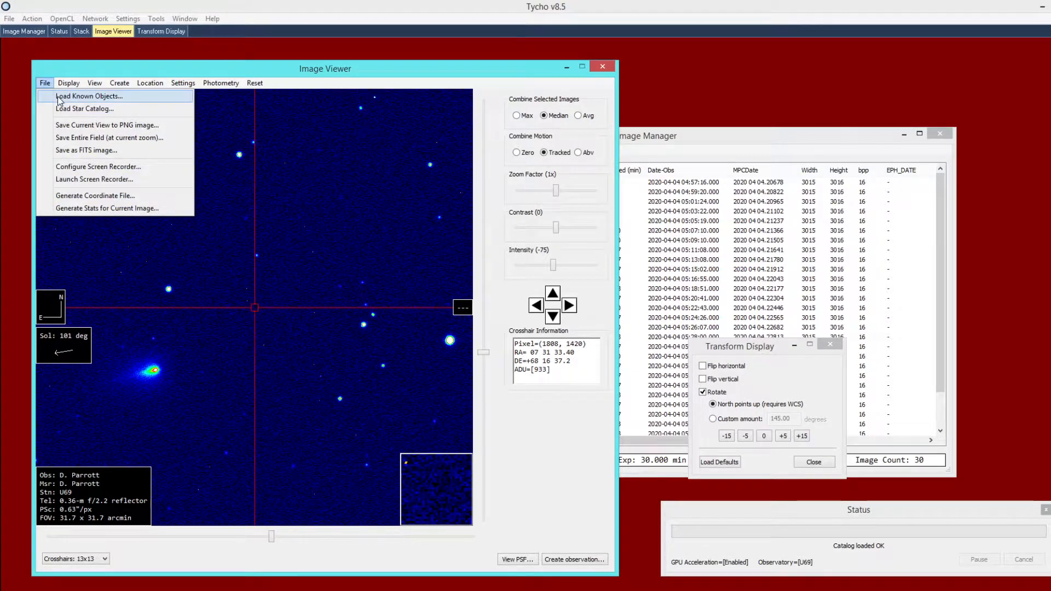
pyautogui.click(88, 96)
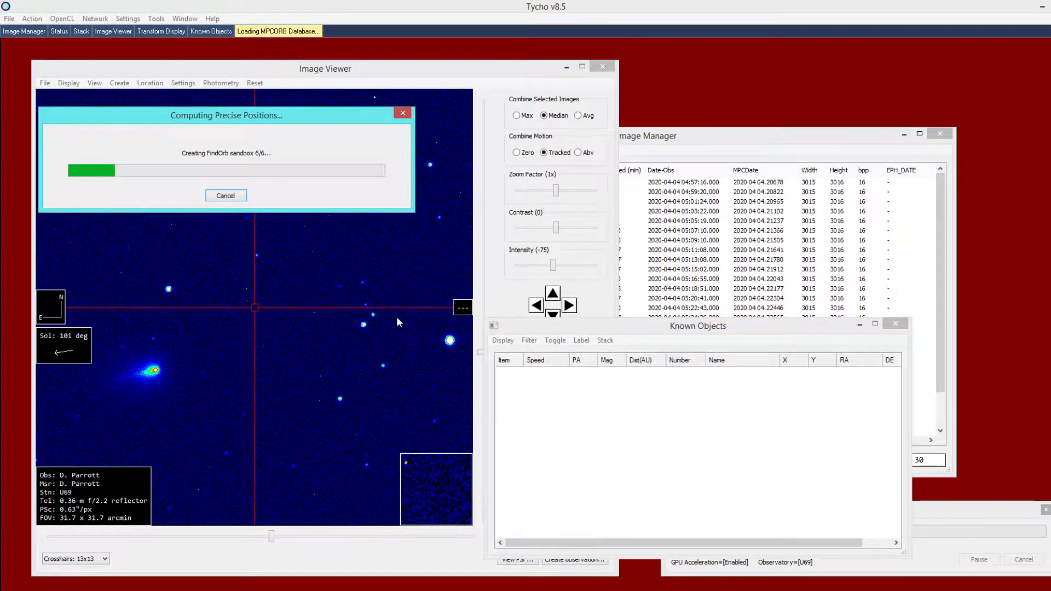
pyautogui.click(485, 336)
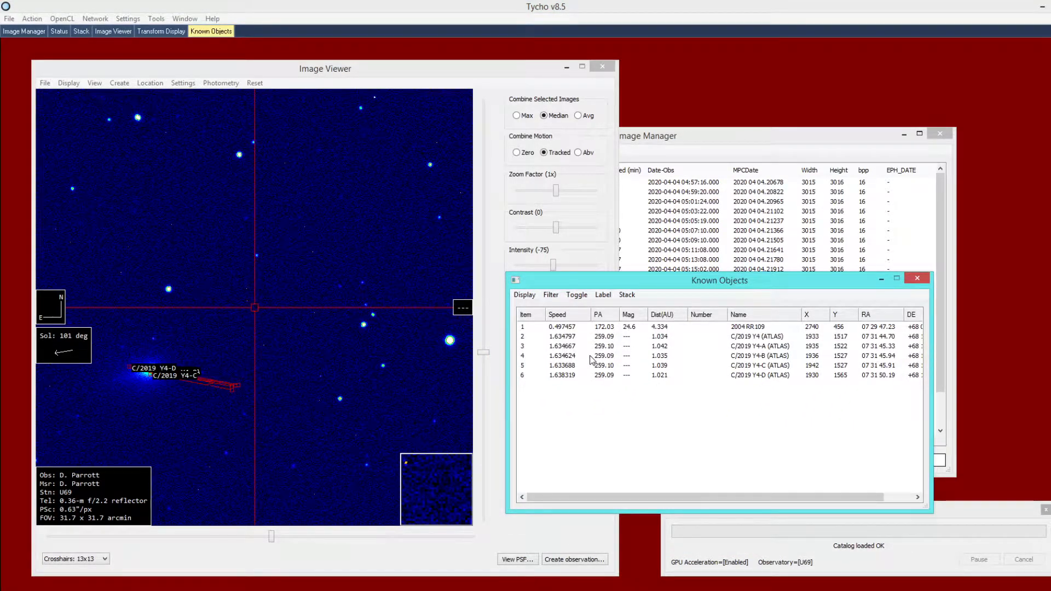
# Step: Turn off the display rotation and close the transform settings
pyautogui.click(404, 322)
pyautogui.scroll(-3, 403, 323)
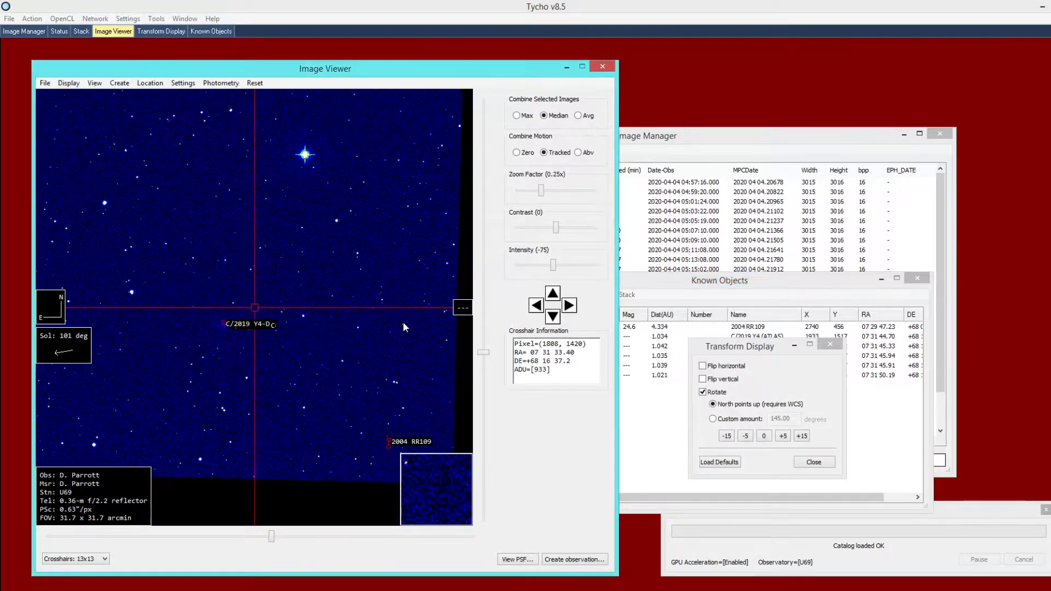
pyautogui.scroll(1, 402, 322)
pyautogui.click(704, 392)
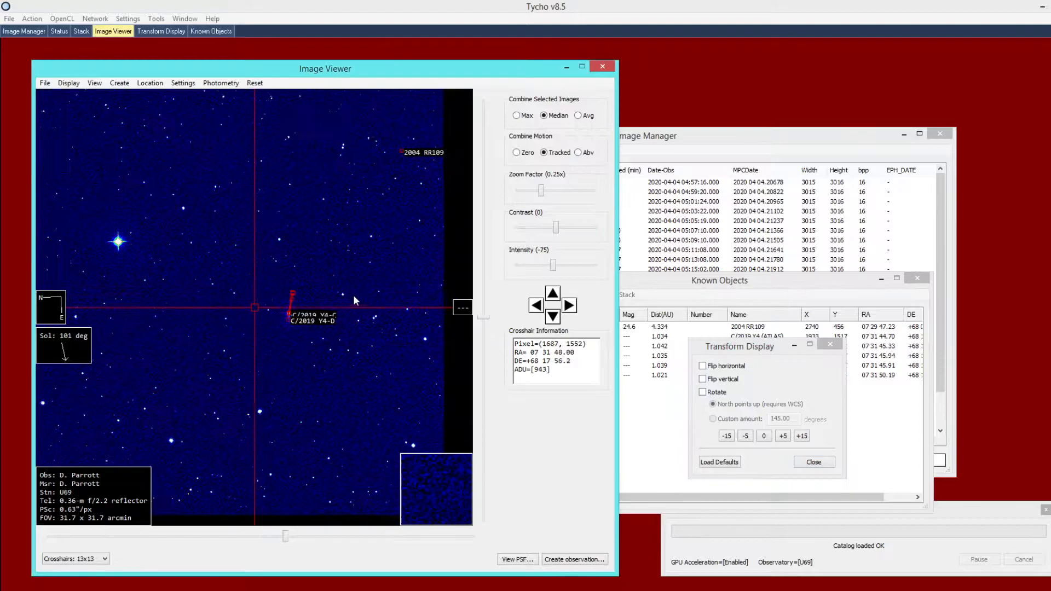
pyautogui.moveTo(716, 352); pyautogui.dragTo(747, 351)
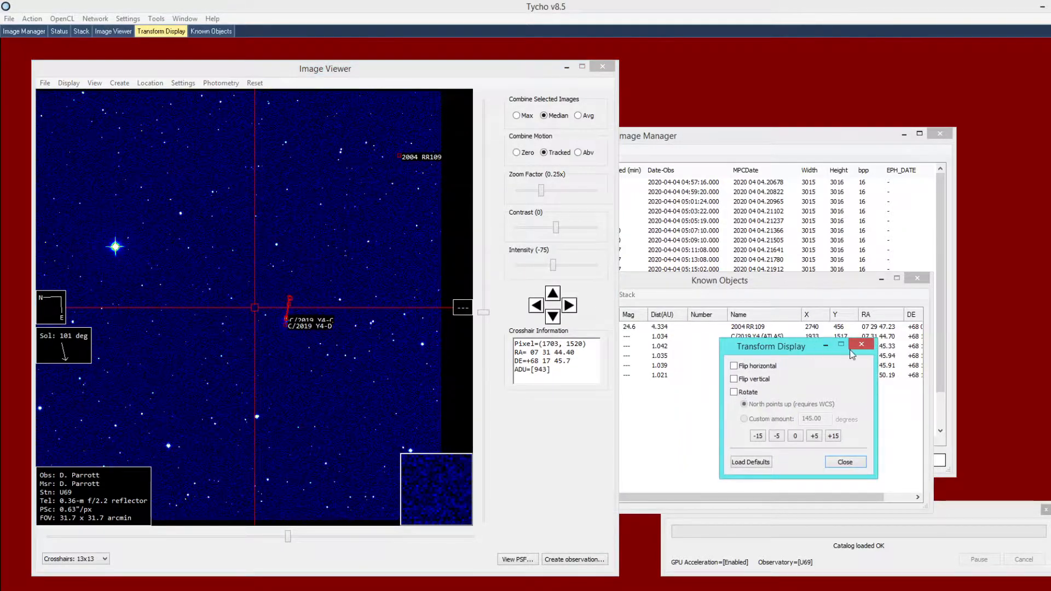
pyautogui.click(862, 344)
# Step: Select C/2019 Y4 (ATLAS) among the known objects and center the viewer's crosshair on the comet
pyautogui.click(790, 292)
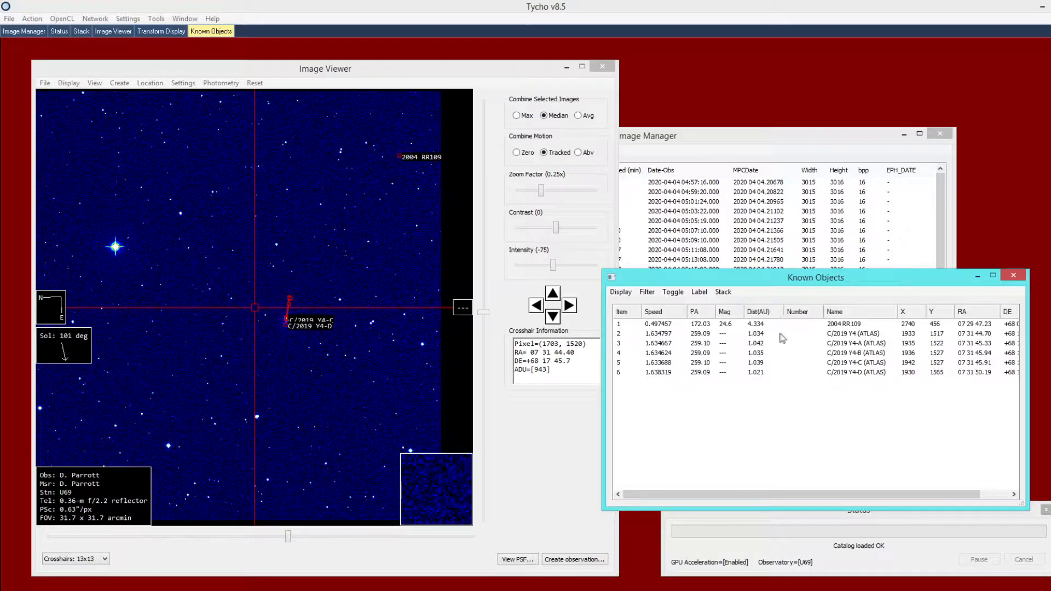
pyautogui.click(835, 335)
pyautogui.click(287, 289)
pyautogui.scroll(3, 287, 289)
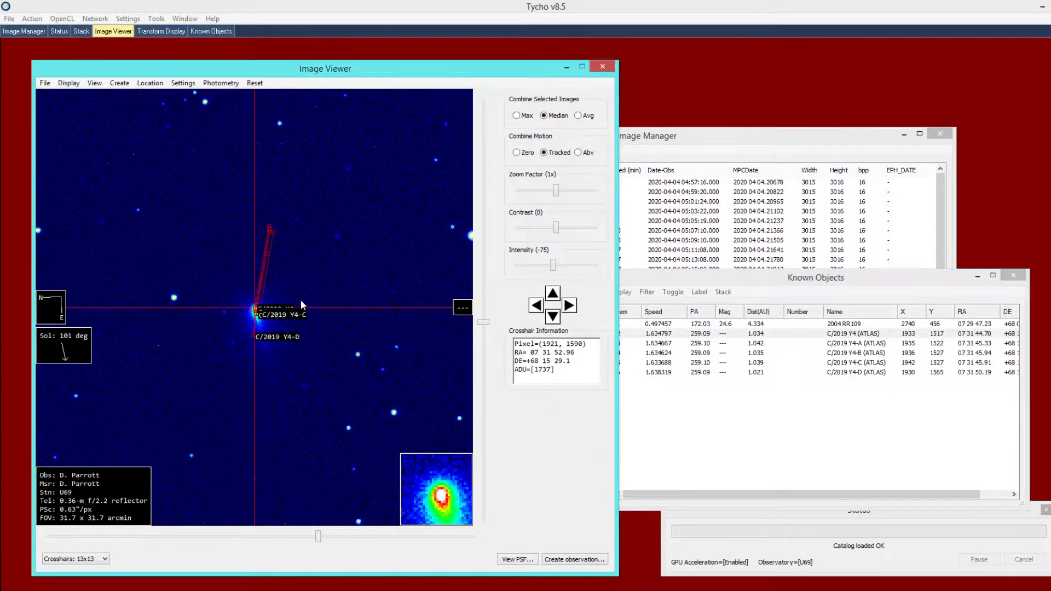
# Step: Toggle off the markers of fragments C/2019 Y4-A through C/2019 Y4-D and center the crosshair on the comet
pyautogui.moveTo(677, 281); pyautogui.dragTo(716, 278)
pyautogui.click(664, 290)
pyautogui.click(761, 395)
pyautogui.moveTo(783, 379); pyautogui.dragTo(777, 340)
pyautogui.rightClick(777, 340)
pyautogui.click(788, 348)
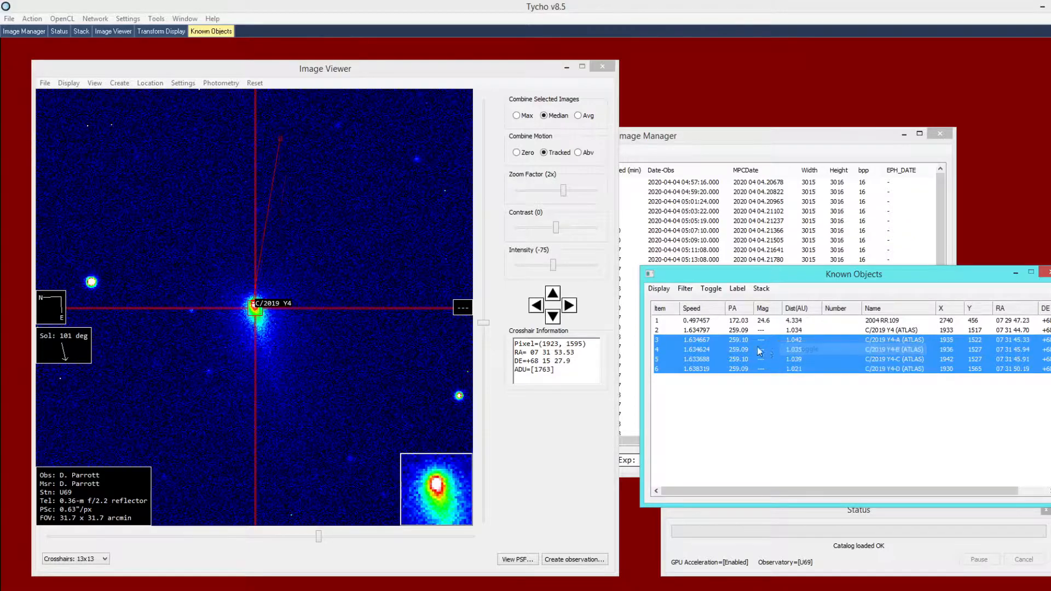
pyautogui.moveTo(335, 311); pyautogui.dragTo(303, 320)
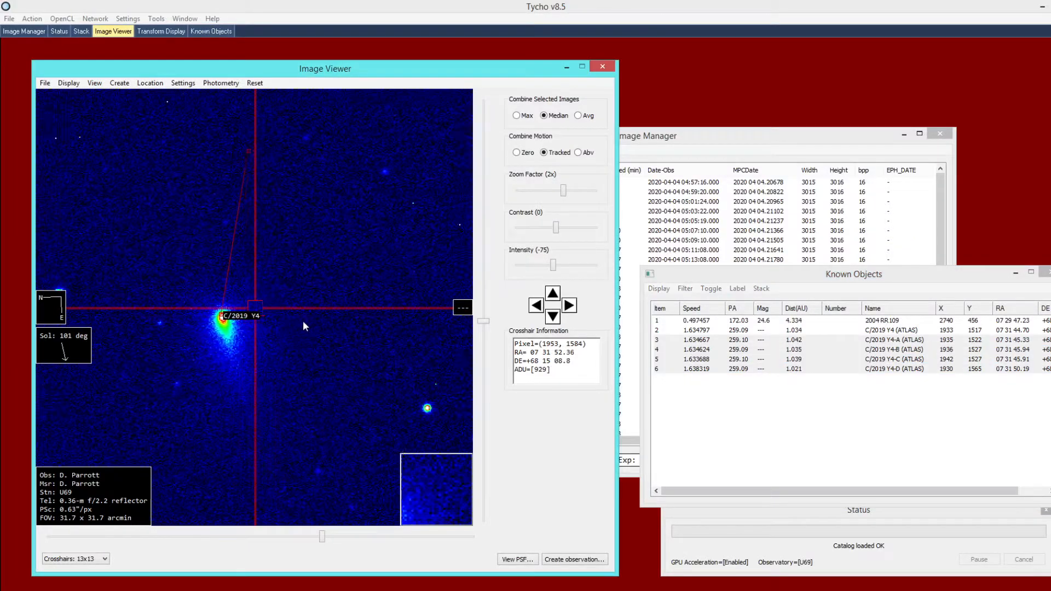
pyautogui.click(223, 321)
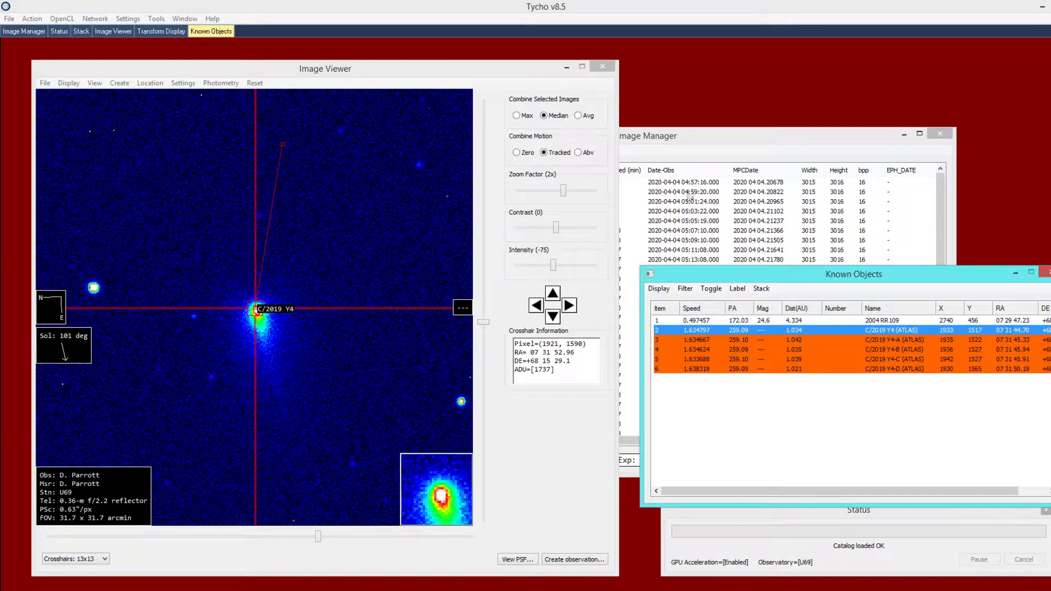
# Step: Animate the image sequence to watch the comet's motion along its predicted track, and stop the animation
pyautogui.click(689, 193)
pyautogui.click(433, 152)
pyautogui.click(441, 180)
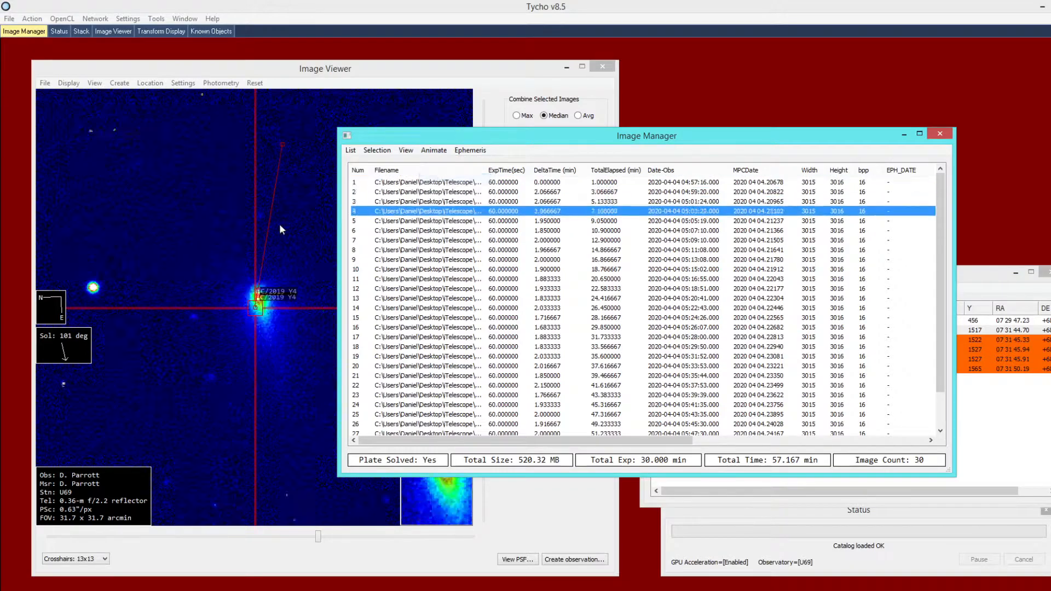
pyautogui.click(302, 275)
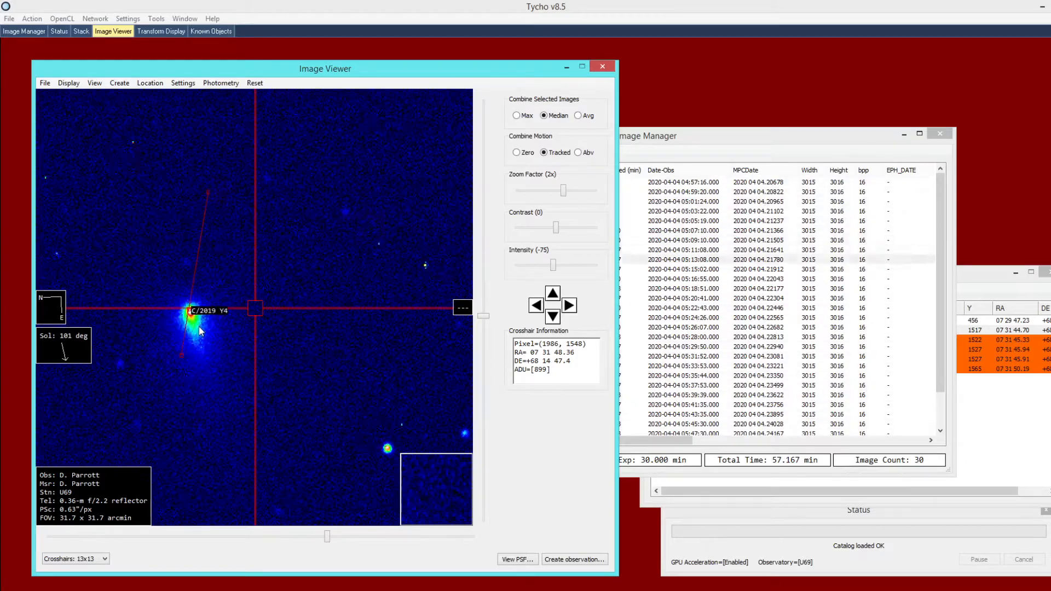
pyautogui.click(647, 142)
pyautogui.click(429, 152)
pyautogui.click(431, 164)
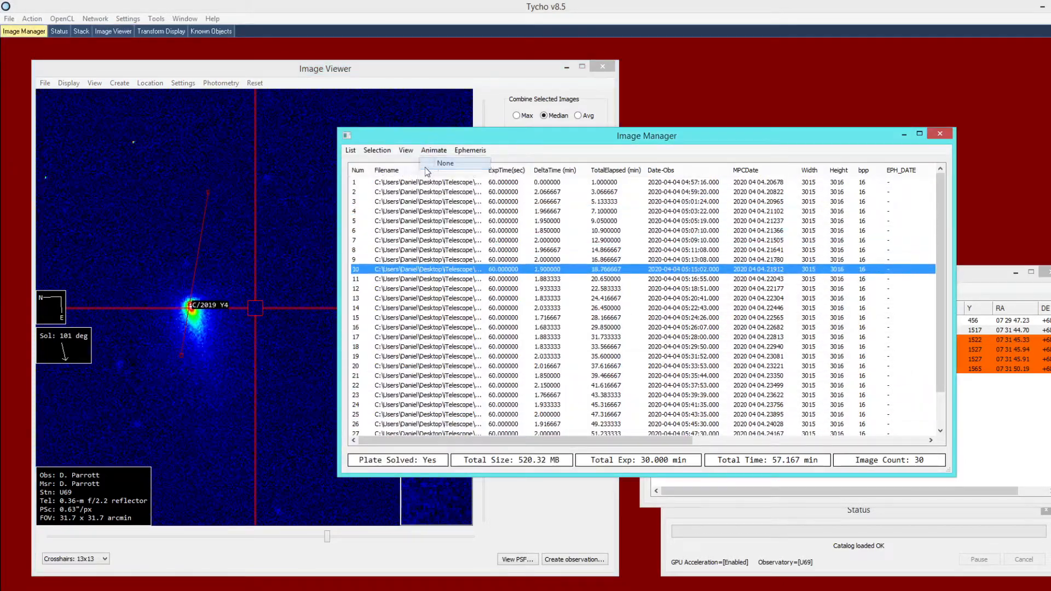
pyautogui.click(254, 213)
# Step: Apply the object information of C/2019 Y4 (ATLAS) to the image, with the crosshair centered on the comet
pyautogui.click(977, 297)
pyautogui.rightClick(756, 331)
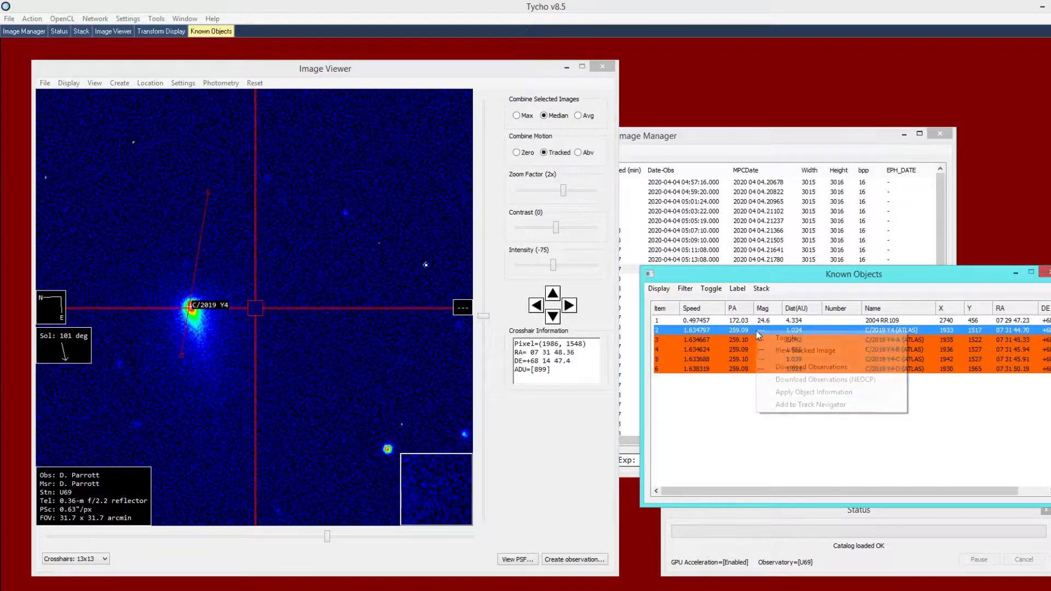
pyautogui.click(798, 393)
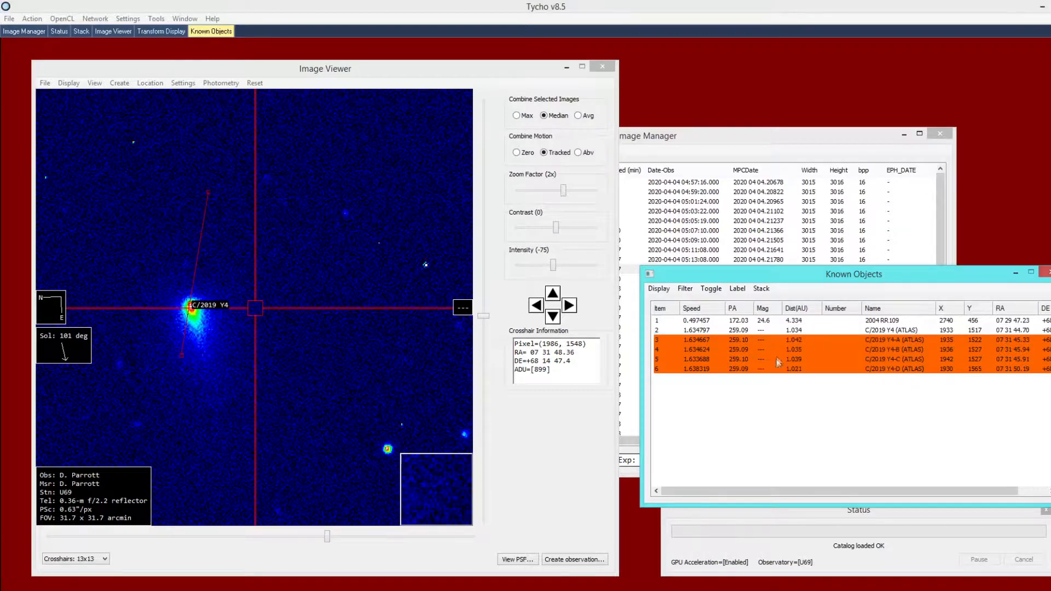
pyautogui.rightClick(754, 331)
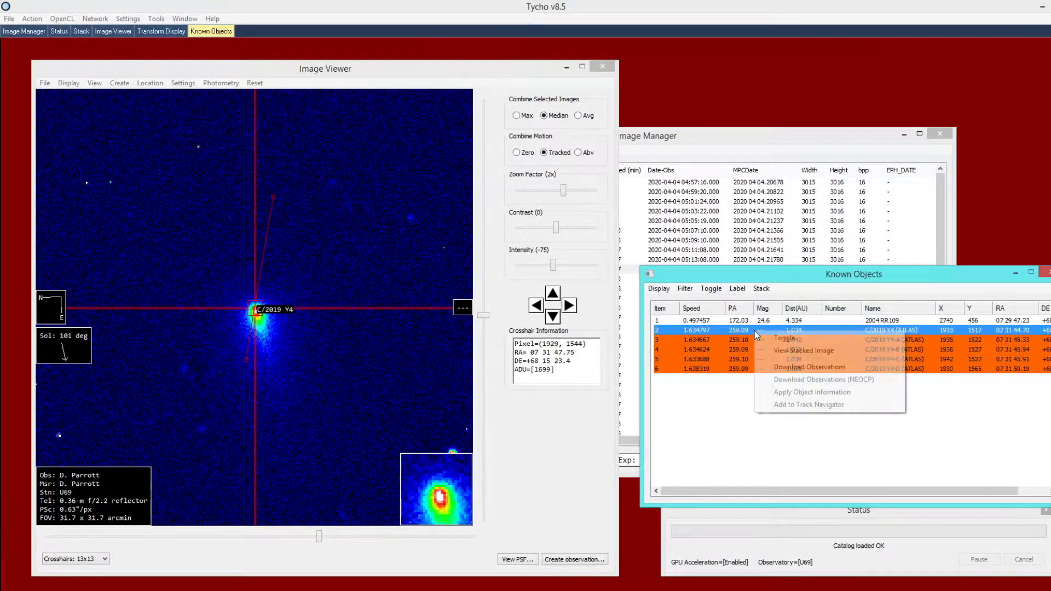
pyautogui.click(805, 393)
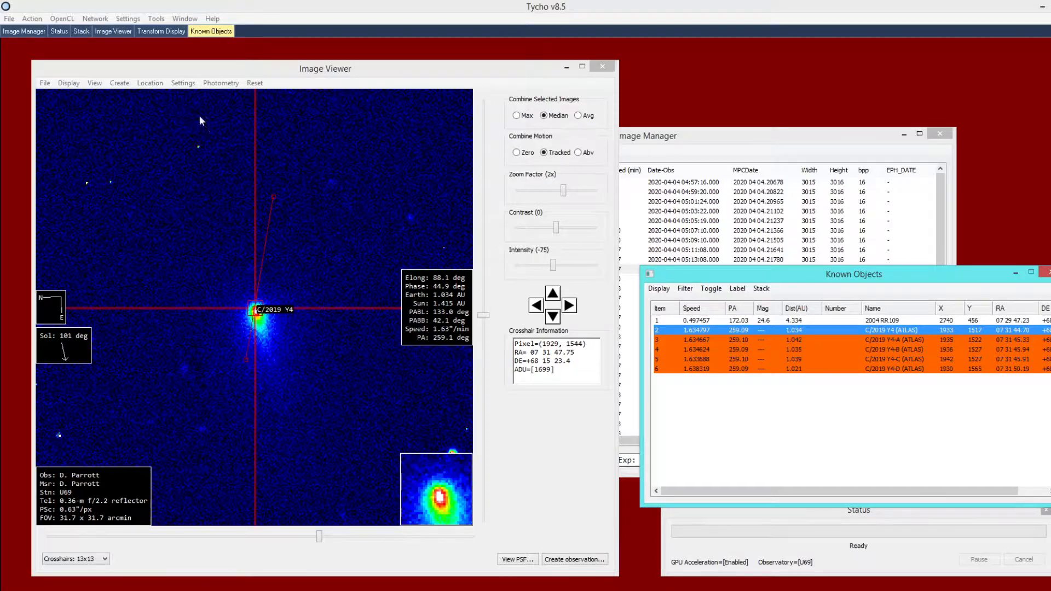
# Step: Exclude Speed/PA from the object information shown in the image overlay
pyautogui.click(181, 82)
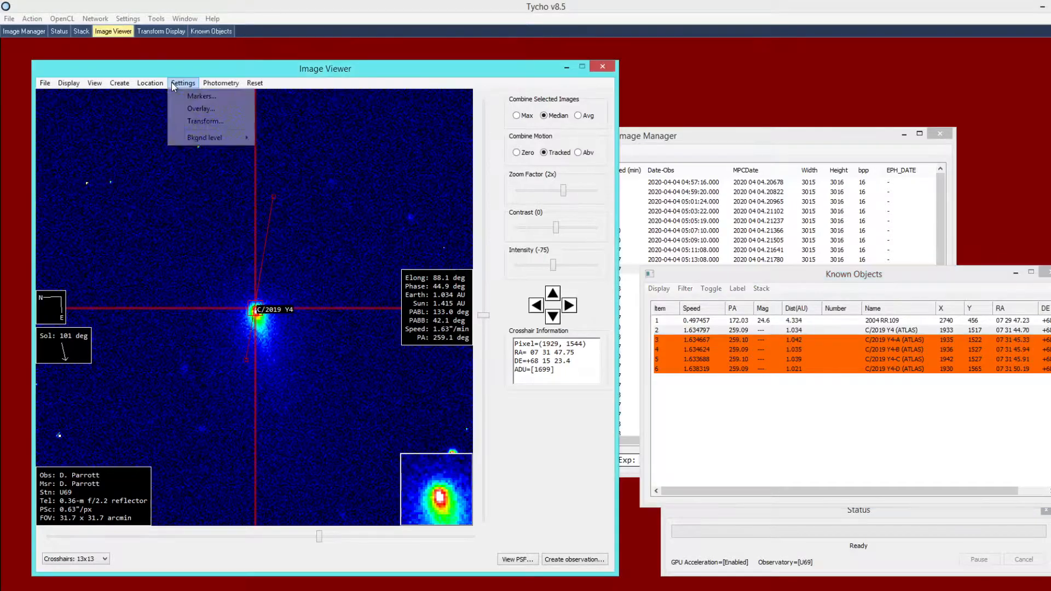
pyautogui.click(194, 110)
pyautogui.moveTo(769, 298); pyautogui.dragTo(701, 213)
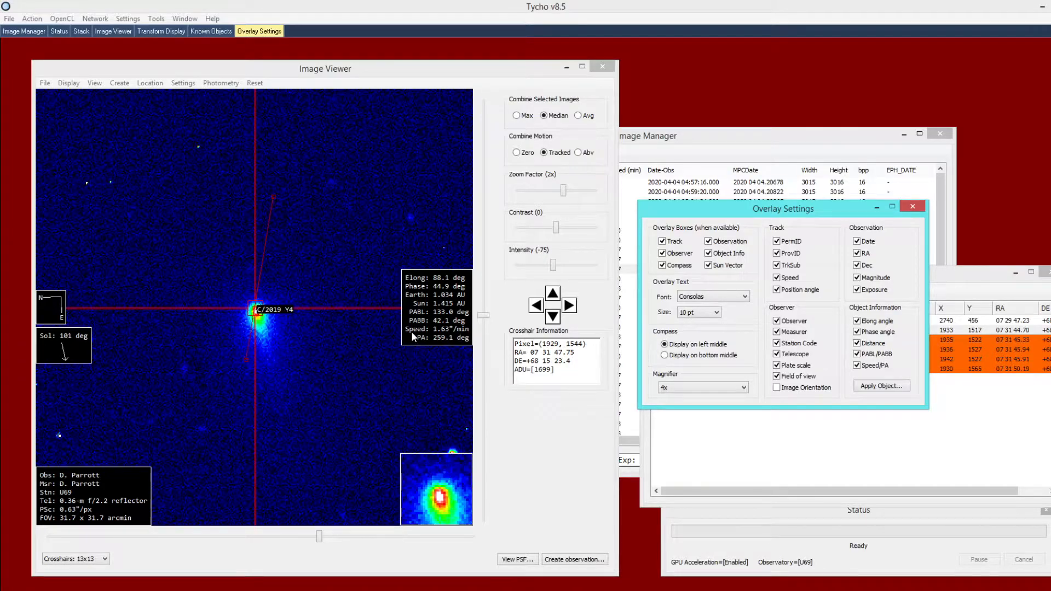
pyautogui.click(857, 366)
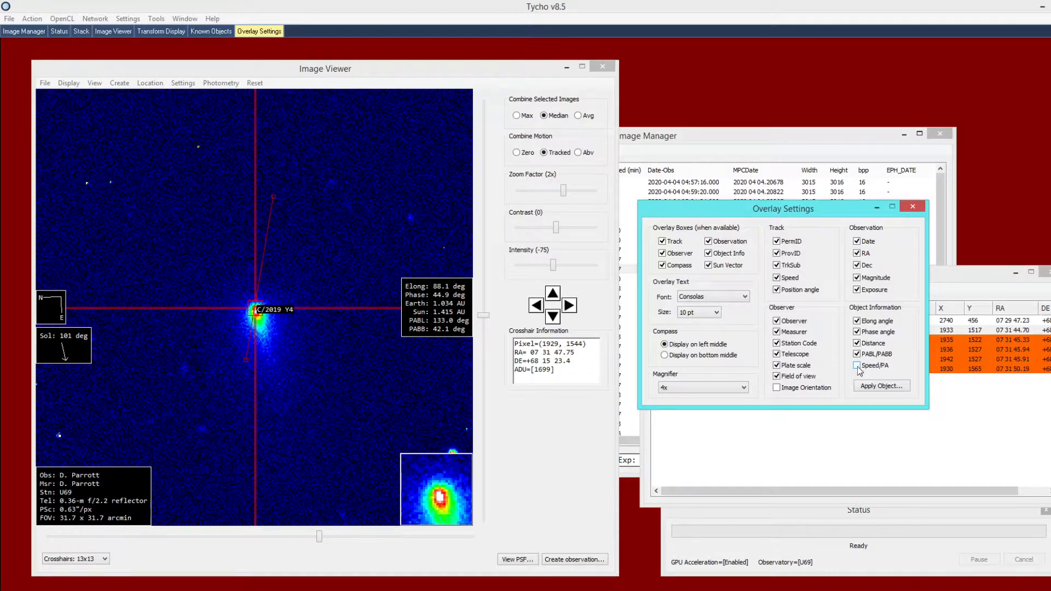
# Step: Include Speed/PA in the overlay's object information again, and switch Distance off and back on
pyautogui.click(857, 367)
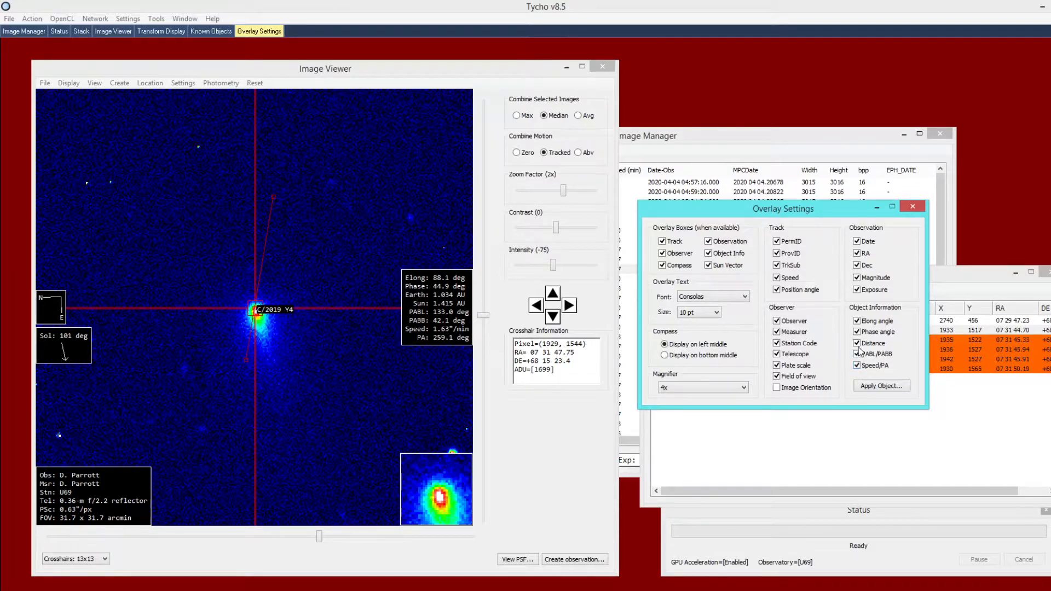
pyautogui.click(858, 343)
pyautogui.click(857, 343)
# Step: Search the objects by name for C/2019 Y4 and apply the data of C/2019 Y4 (ATLAS) to the overlay
pyautogui.moveTo(772, 211); pyautogui.dragTo(743, 200)
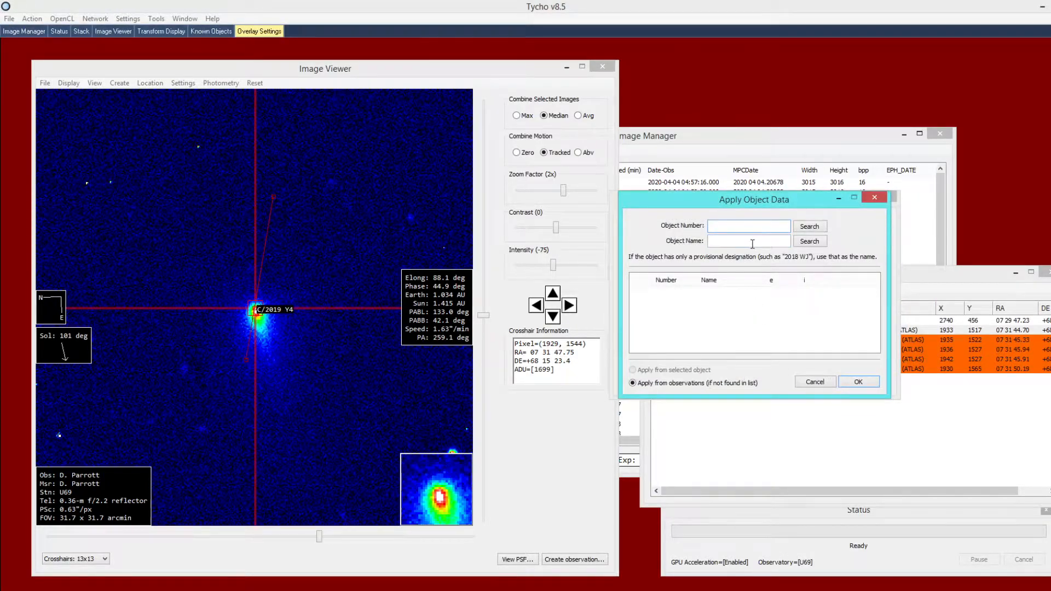
pyautogui.moveTo(744, 206); pyautogui.dragTo(760, 183)
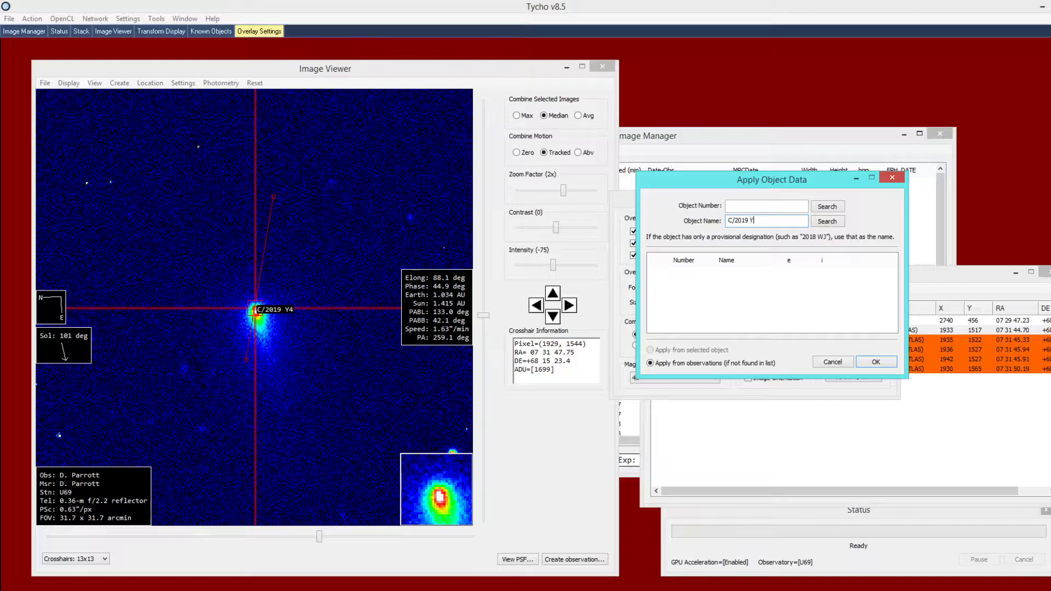
pyautogui.click(823, 223)
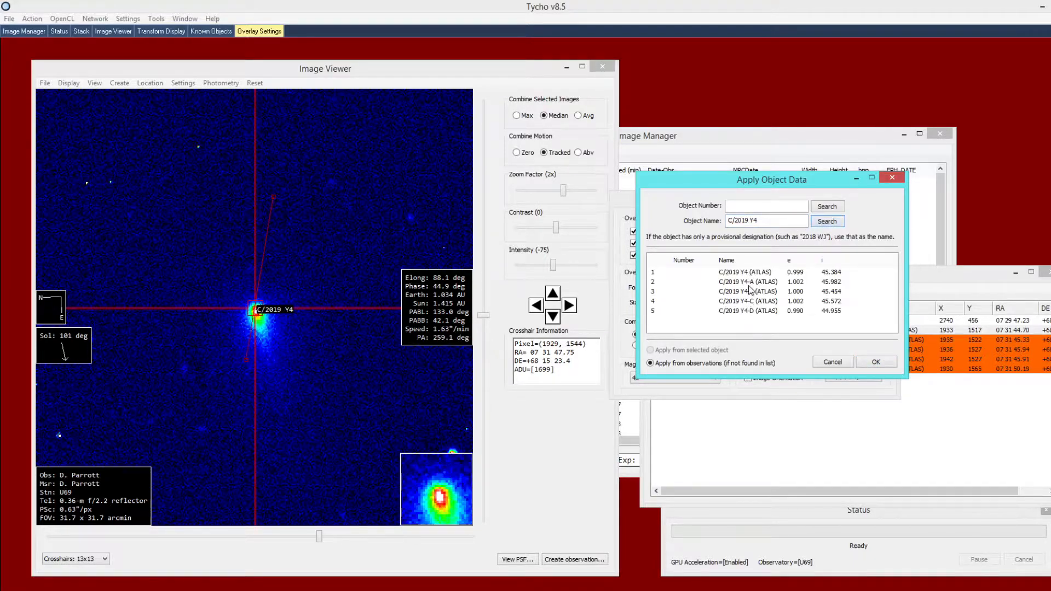
pyautogui.click(741, 272)
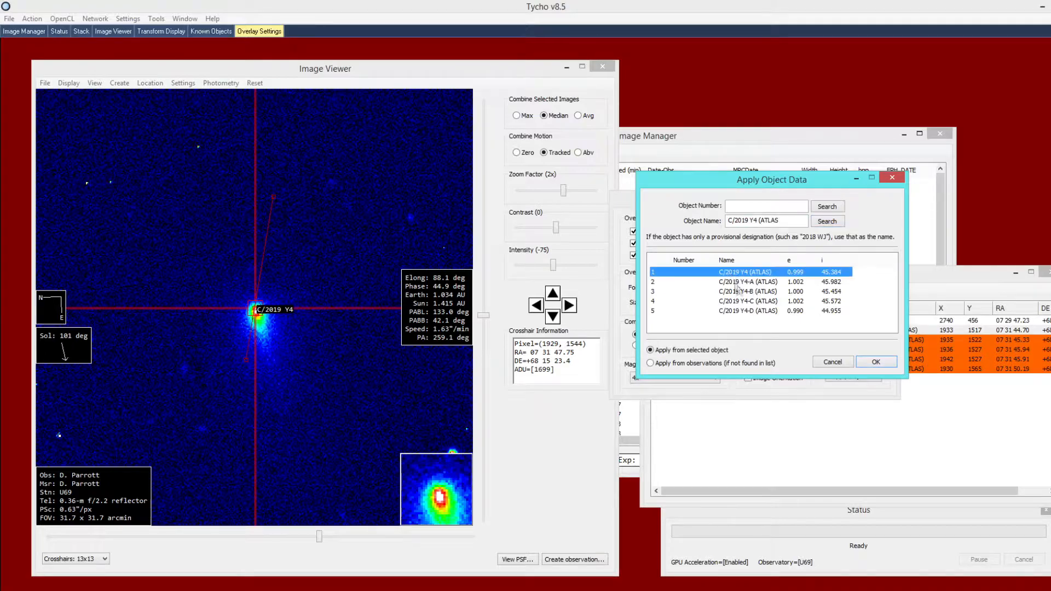
pyautogui.click(876, 363)
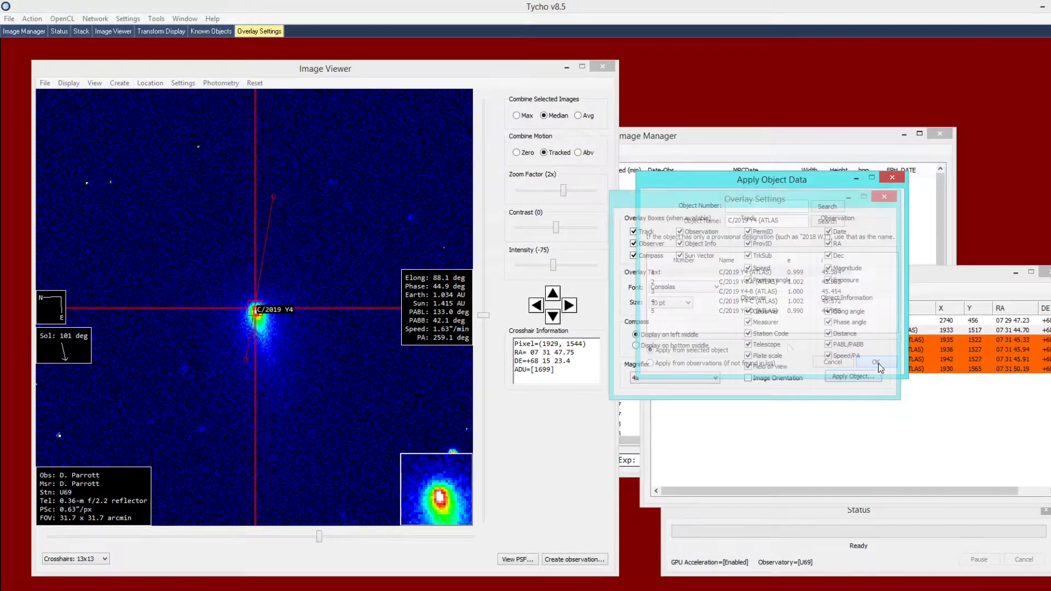
# Step: Apply the object information of C/2019 Y4 (ATLAS) to the overlay from the known objects list
pyautogui.moveTo(708, 212); pyautogui.dragTo(710, 170)
pyautogui.moveTo(916, 271); pyautogui.dragTo(901, 290)
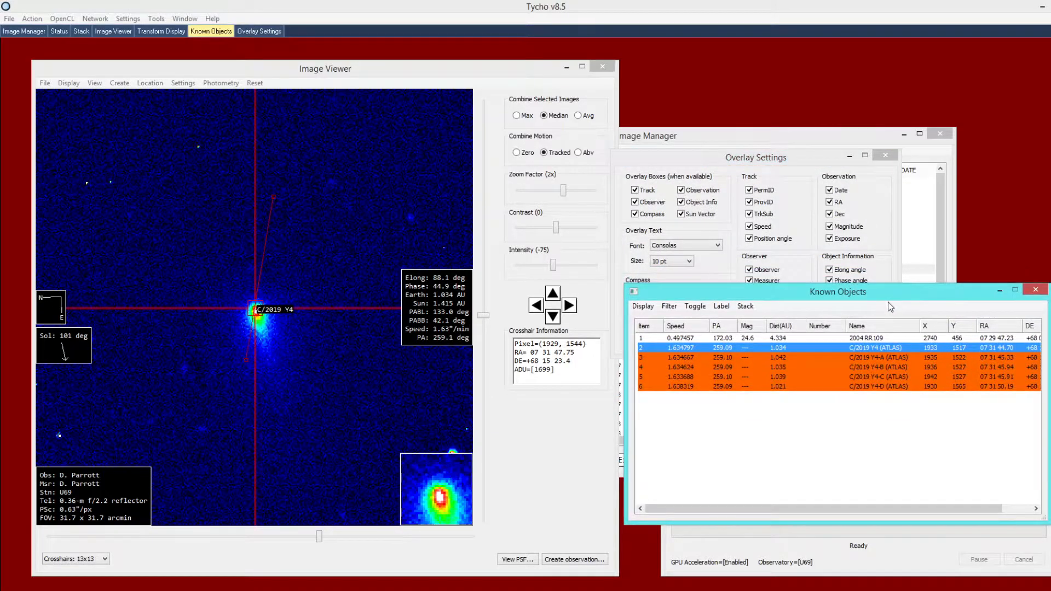
pyautogui.moveTo(788, 296); pyautogui.dragTo(787, 296)
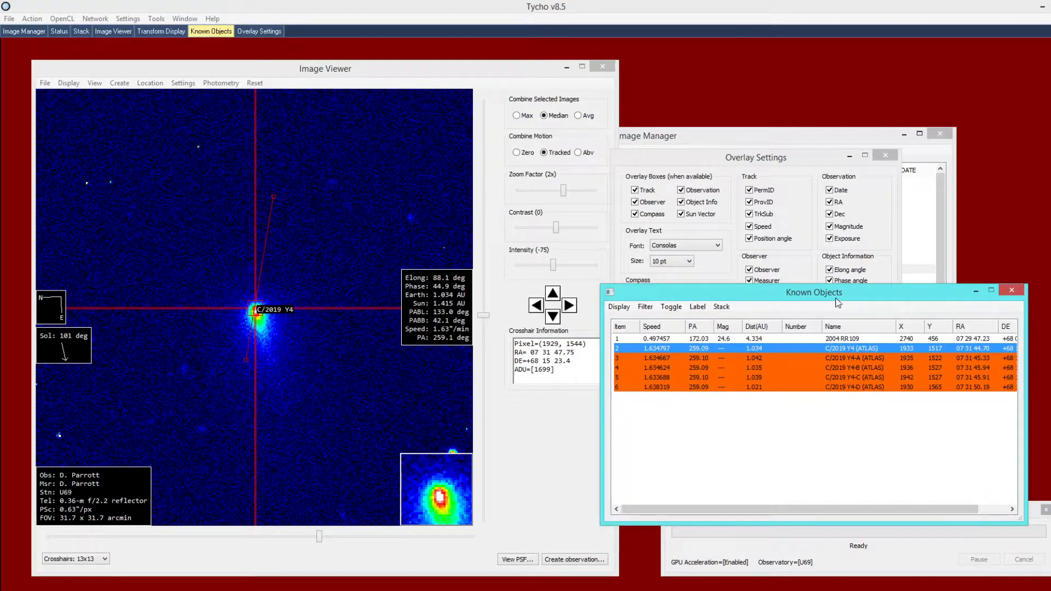
pyautogui.rightClick(749, 352)
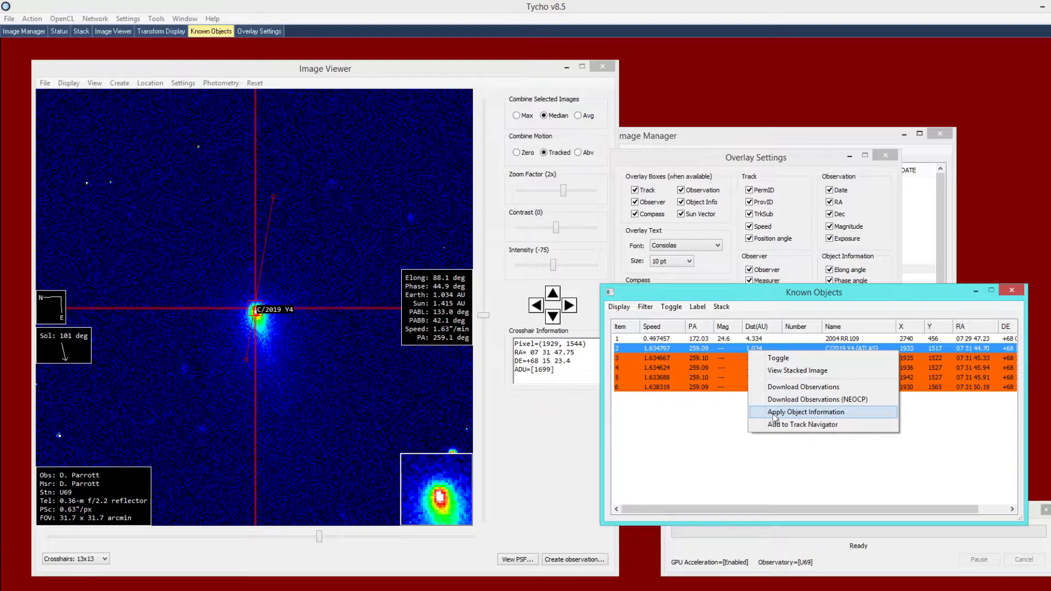
pyautogui.click(818, 419)
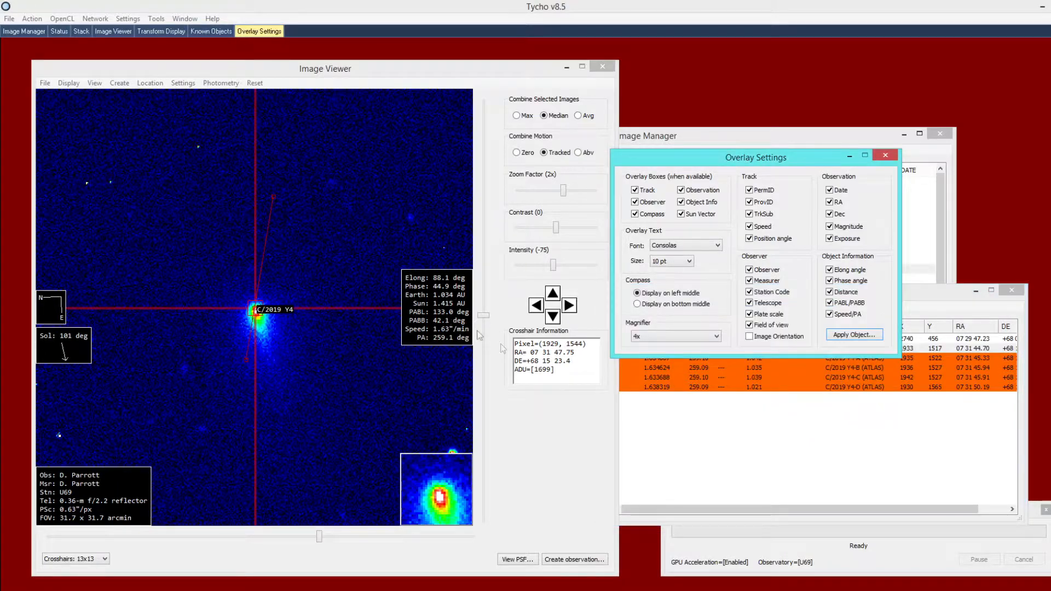
# Step: Center the crosshair on 2004 RR109 and apply its object information to the overlay
pyautogui.scroll(-2, 409, 339)
pyautogui.click(748, 433)
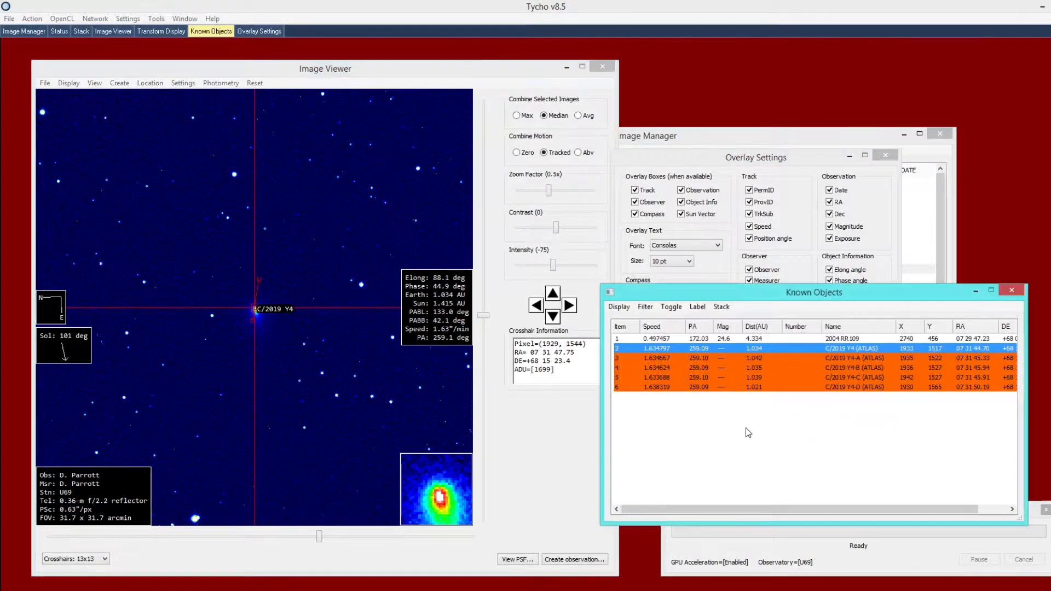
pyautogui.click(721, 349)
pyautogui.click(716, 340)
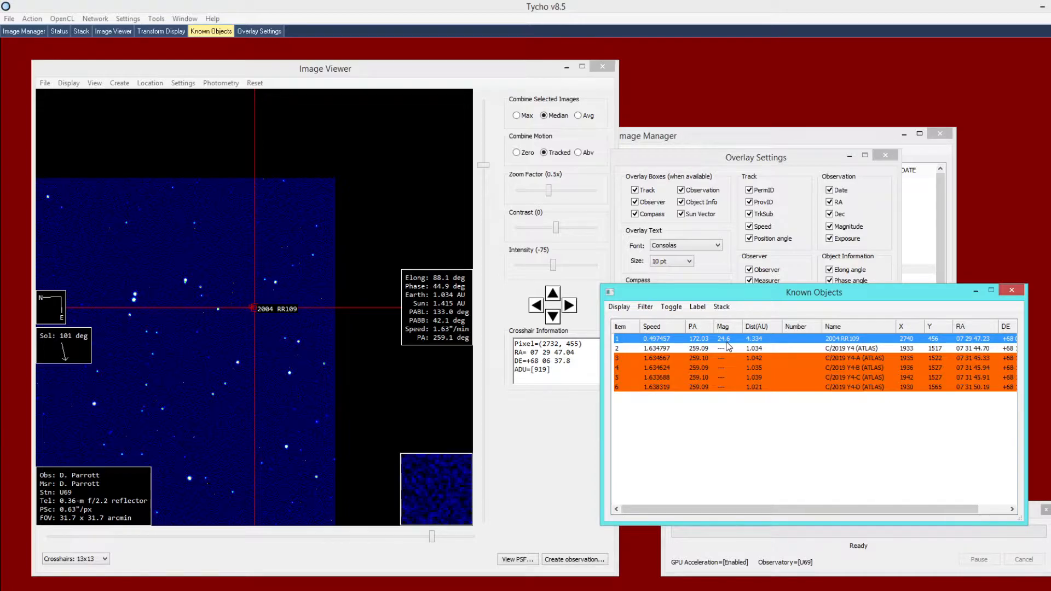
pyautogui.rightClick(760, 343)
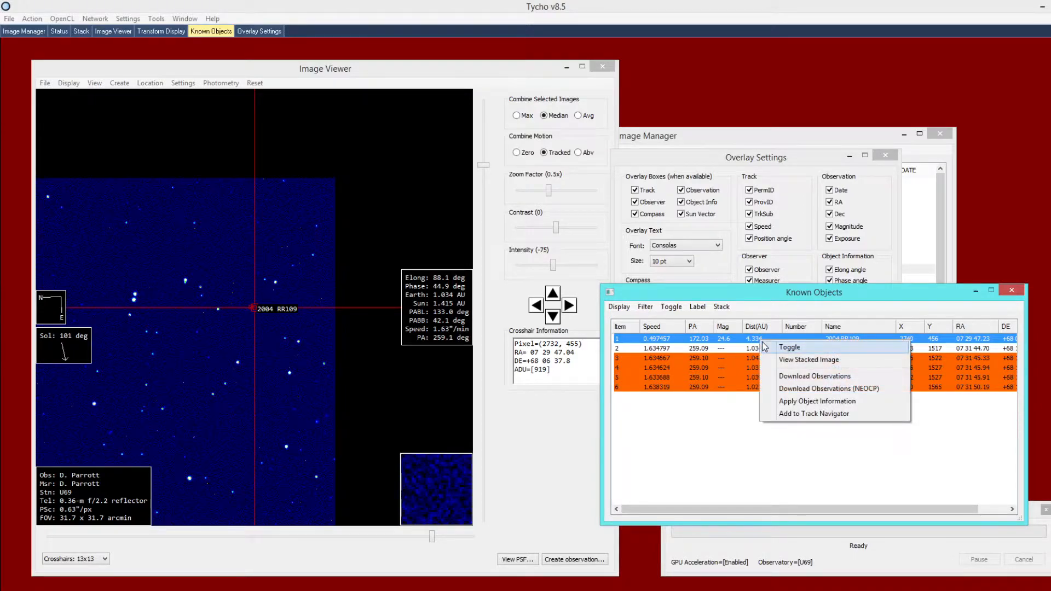
pyautogui.click(785, 402)
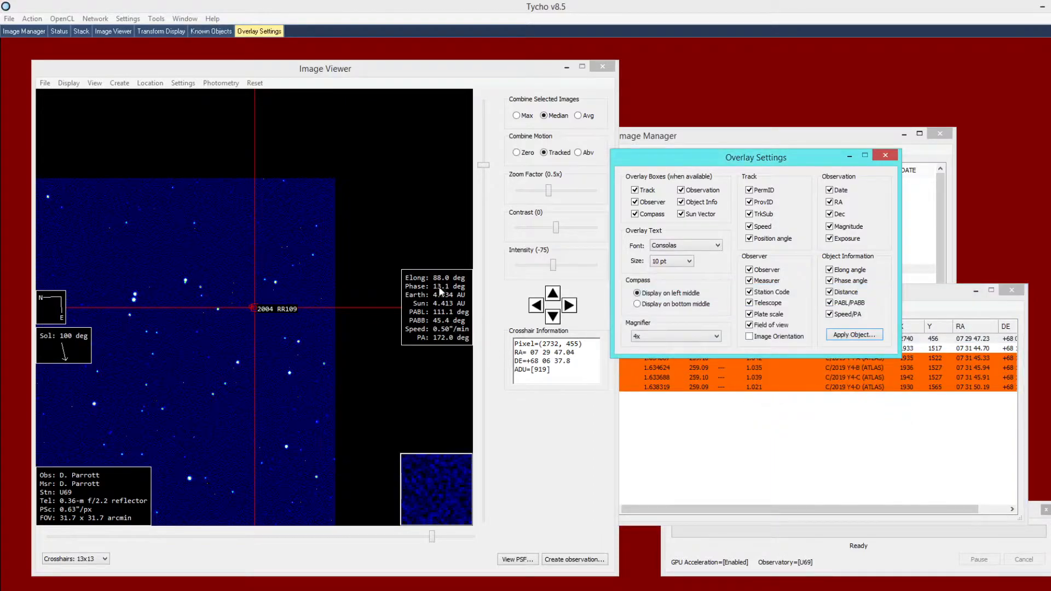
# Step: Examine the object information of 2004 RR109 and view the whole image field with both known objects marked
pyautogui.click(410, 297)
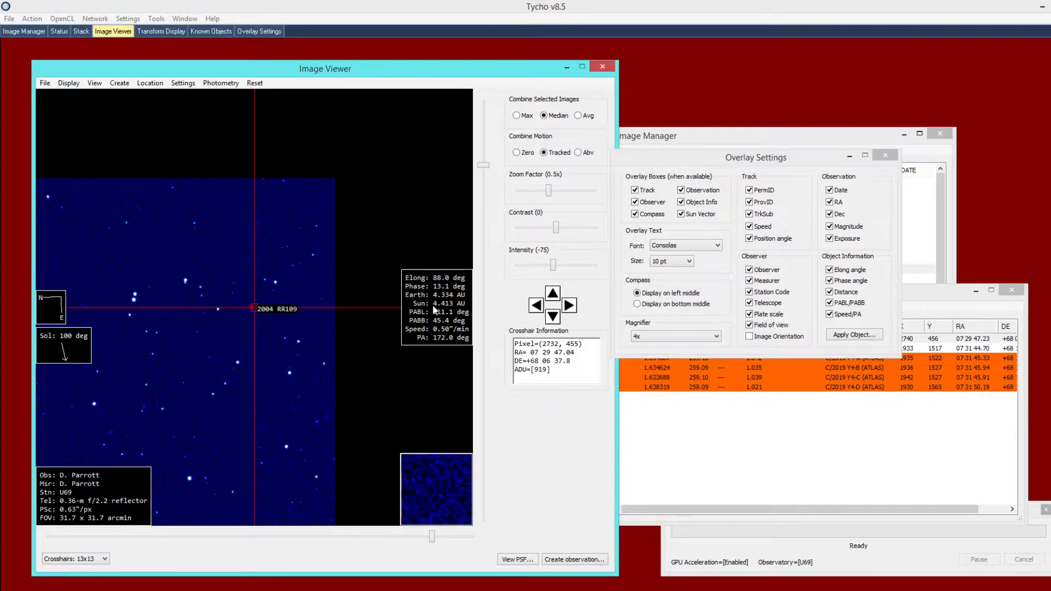
pyautogui.click(680, 421)
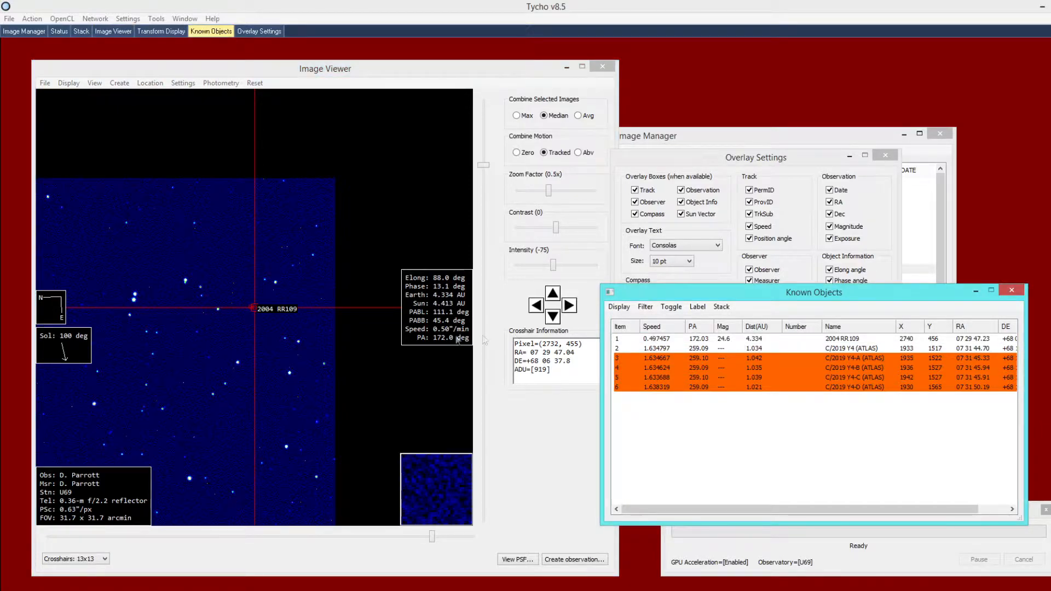
pyautogui.click(419, 335)
pyautogui.moveTo(783, 156); pyautogui.dragTo(837, 85)
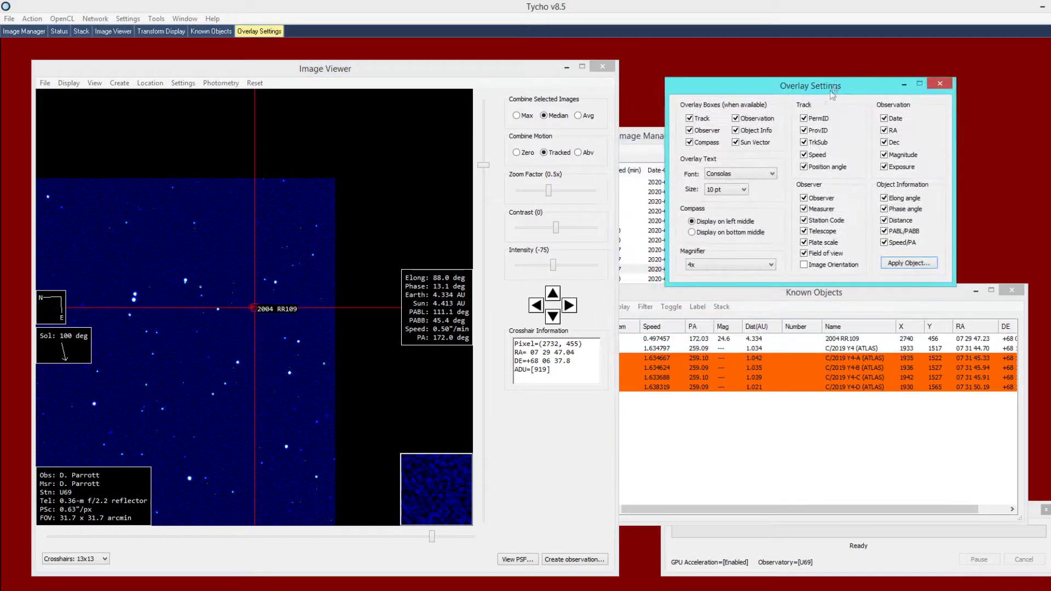
pyautogui.moveTo(650, 292); pyautogui.dragTo(668, 317)
pyautogui.click(295, 335)
pyautogui.scroll(-2, 277, 340)
pyautogui.moveTo(227, 353); pyautogui.dragTo(336, 331)
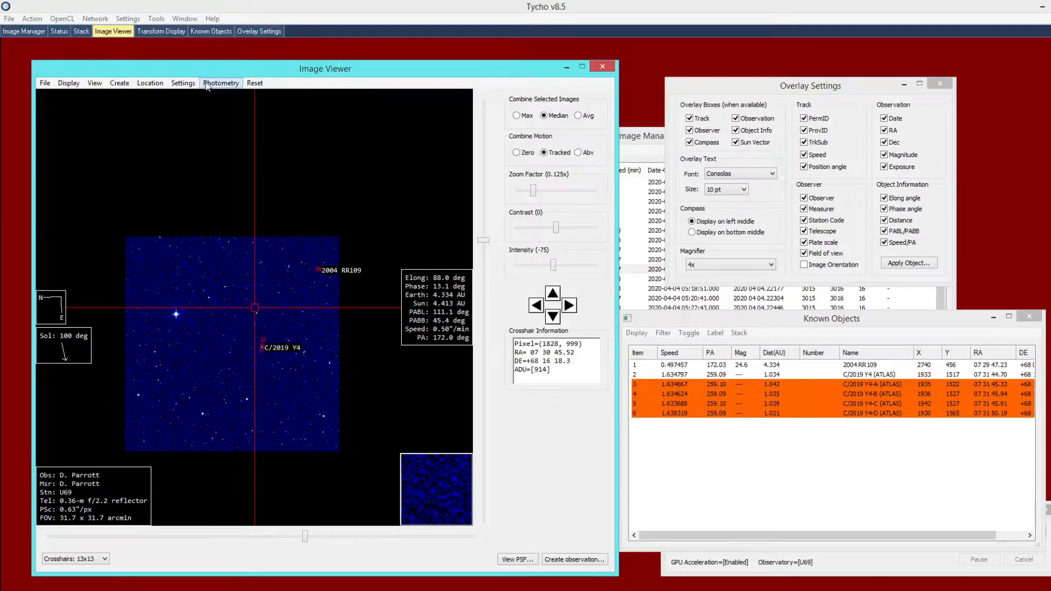
# Step: Hide the Sun Vector box in the image overlay and show it again
pyautogui.moveTo(698, 83); pyautogui.dragTo(608, 95)
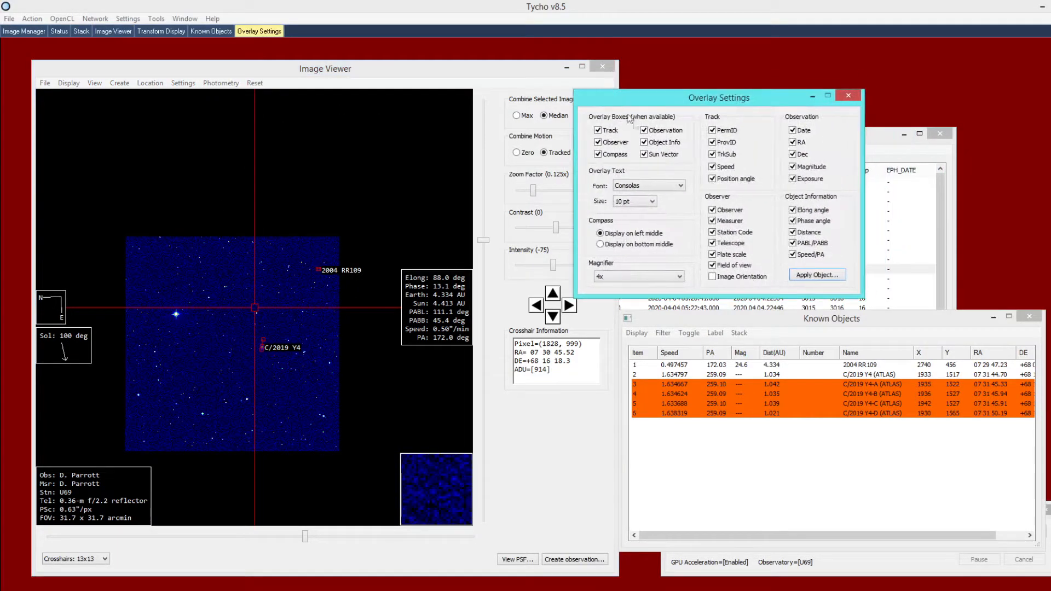
pyautogui.click(651, 156)
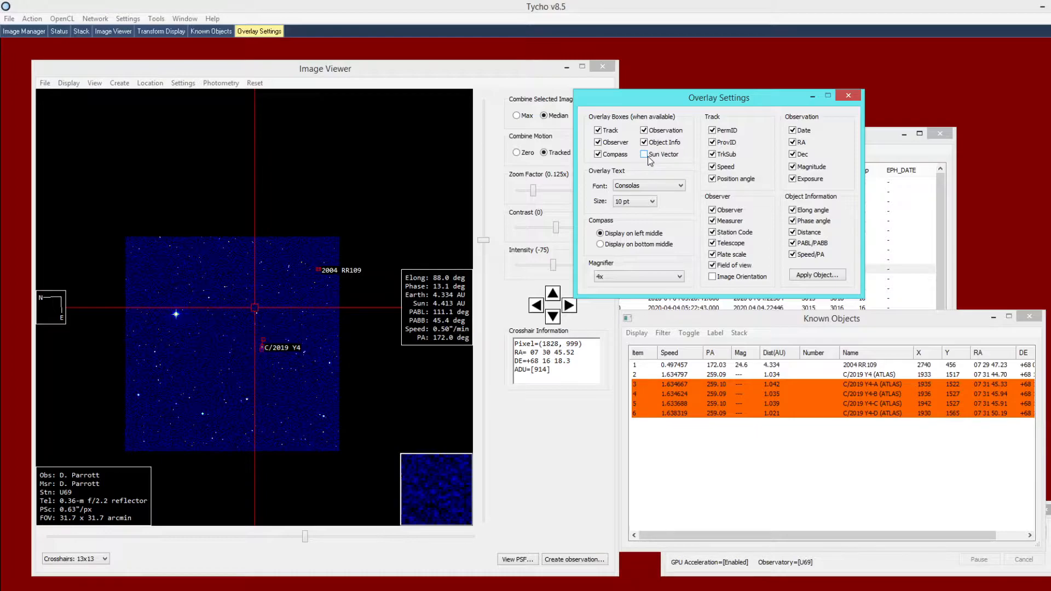
pyautogui.click(651, 158)
# Step: Exclude Speed/PA, PABL/PABB, Distance, Phase angle and Elong angle from the overlay's object information
pyautogui.click(214, 350)
pyautogui.scroll(2, 252, 344)
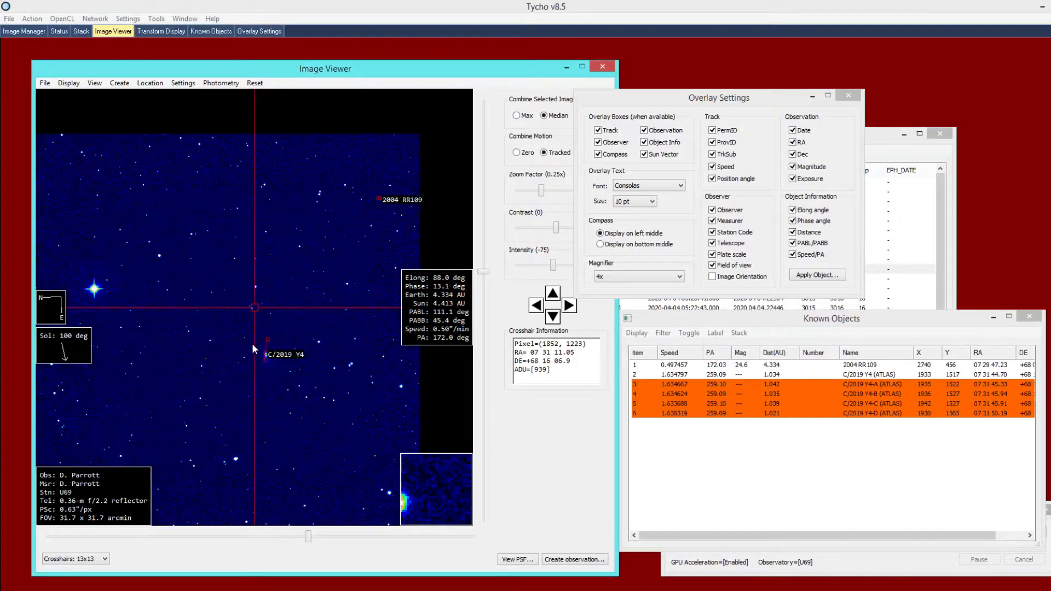
pyautogui.moveTo(214, 351); pyautogui.dragTo(245, 344)
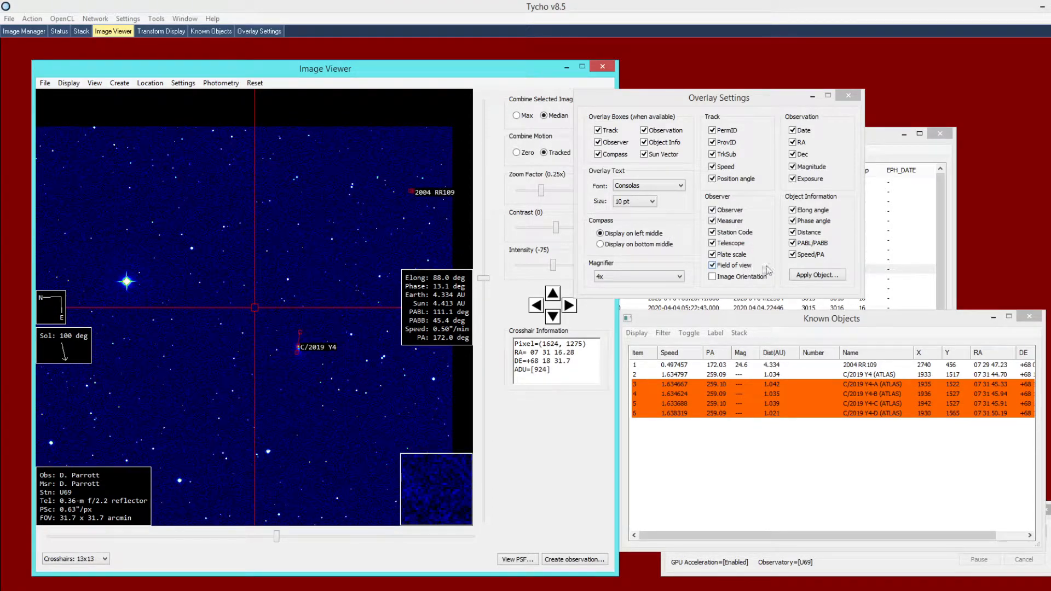
pyautogui.click(802, 255)
pyautogui.click(802, 243)
pyautogui.click(803, 232)
pyautogui.click(802, 221)
pyautogui.click(802, 210)
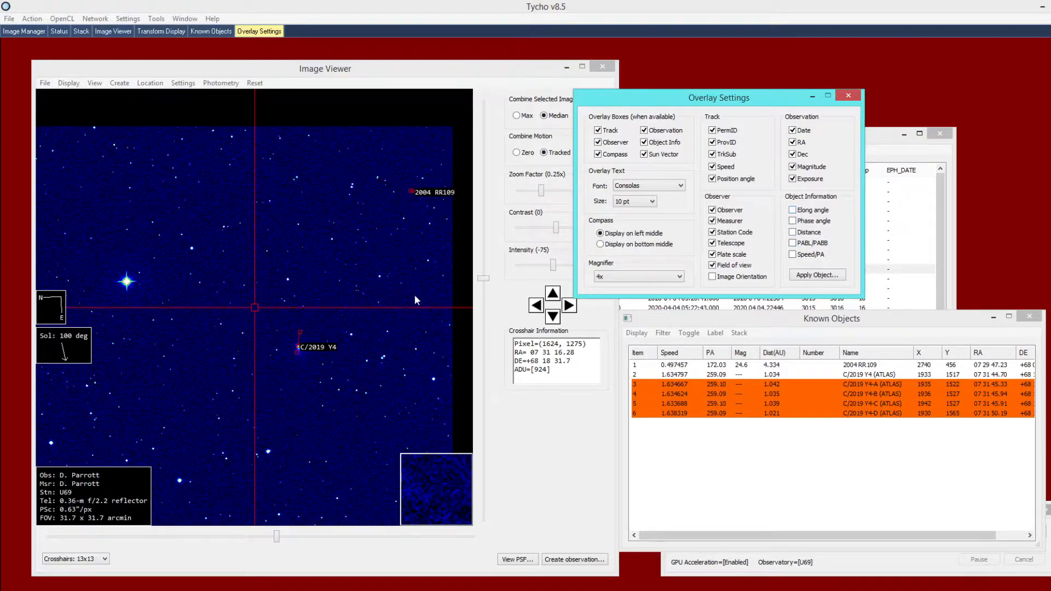
# Step: Include Elong angle, Phase angle, Distance, PABL/PABB and Speed/PA in the overlay's object information again
pyautogui.click(802, 211)
pyautogui.click(802, 221)
pyautogui.click(802, 232)
pyautogui.click(792, 243)
pyautogui.click(792, 254)
pyautogui.click(357, 274)
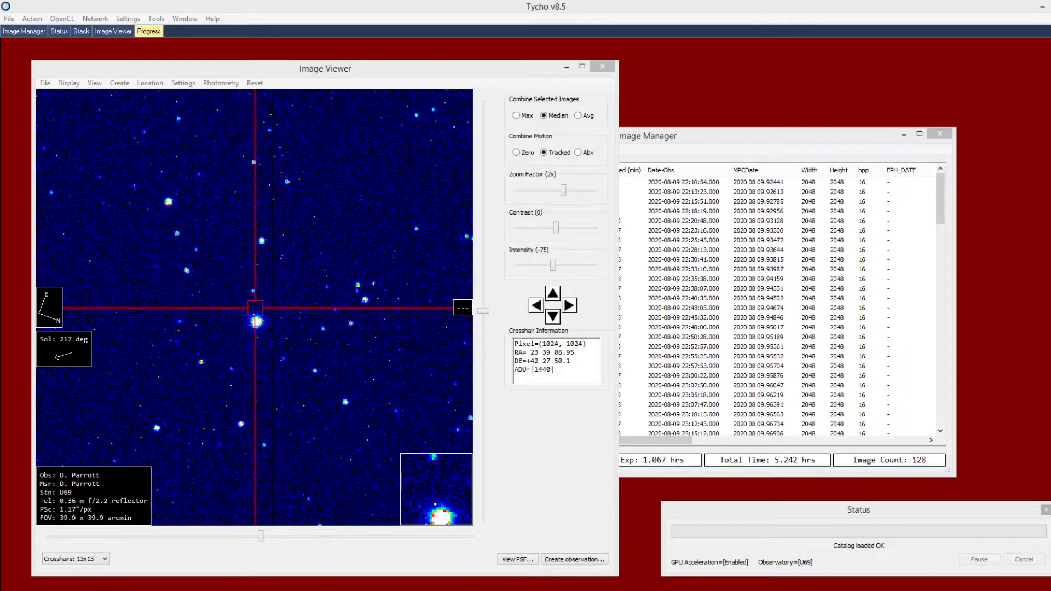
# Step: Load the known variable stars in the new image set's field and choose vizier.u-strasbg.fr as the catalog server
pyautogui.moveTo(710, 138); pyautogui.dragTo(759, 134)
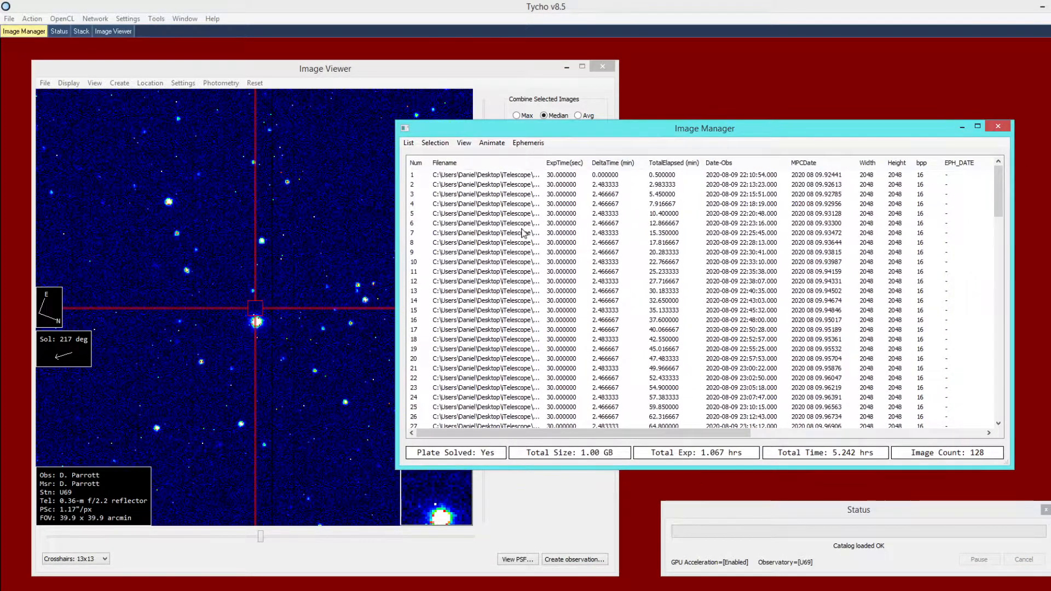
pyautogui.click(271, 227)
pyautogui.scroll(-1, 284, 232)
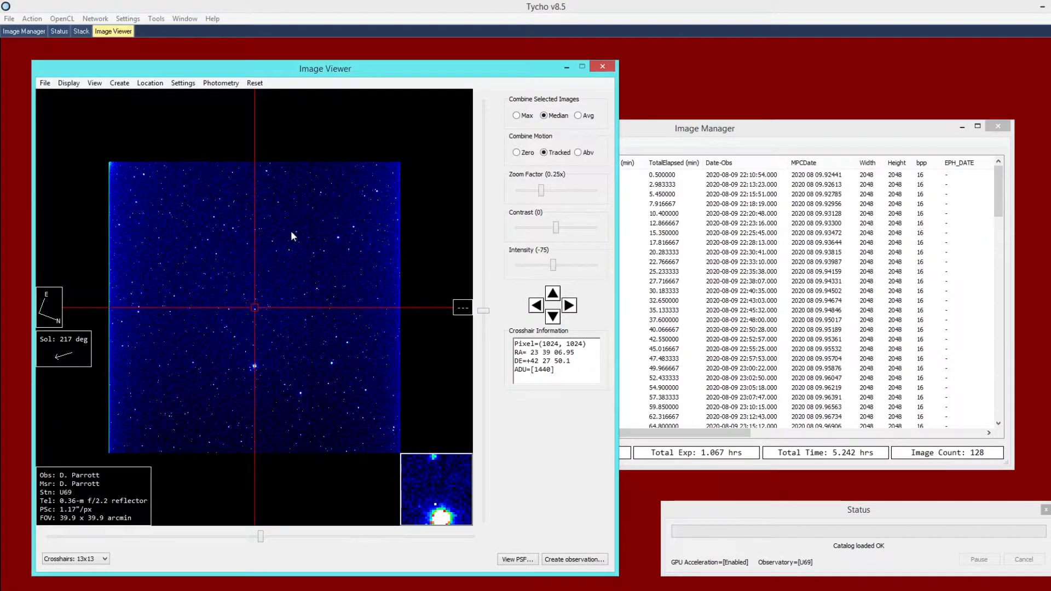
pyautogui.moveTo(298, 232); pyautogui.dragTo(293, 237)
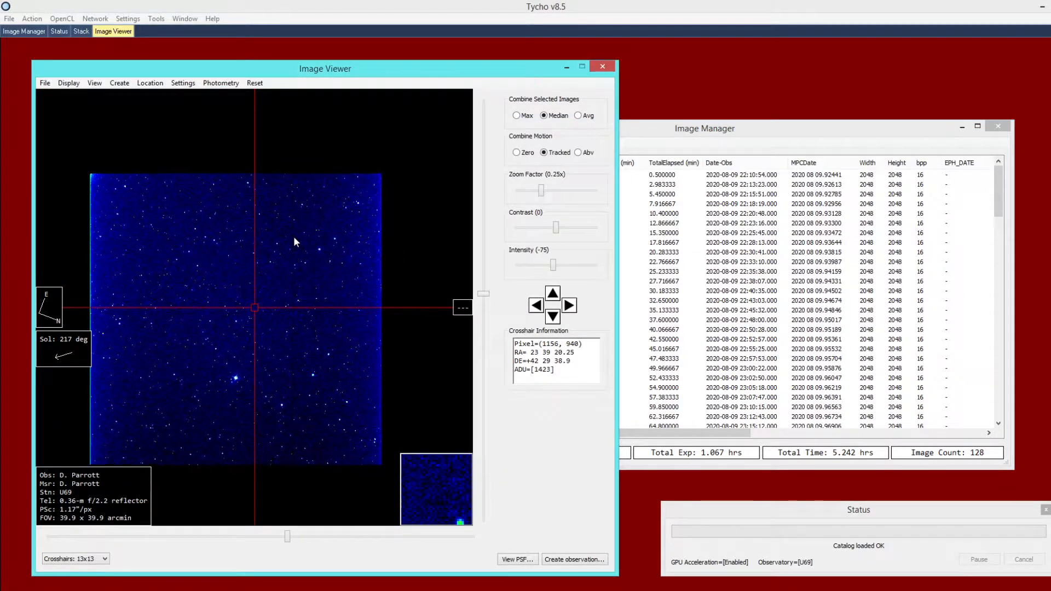
pyautogui.click(221, 83)
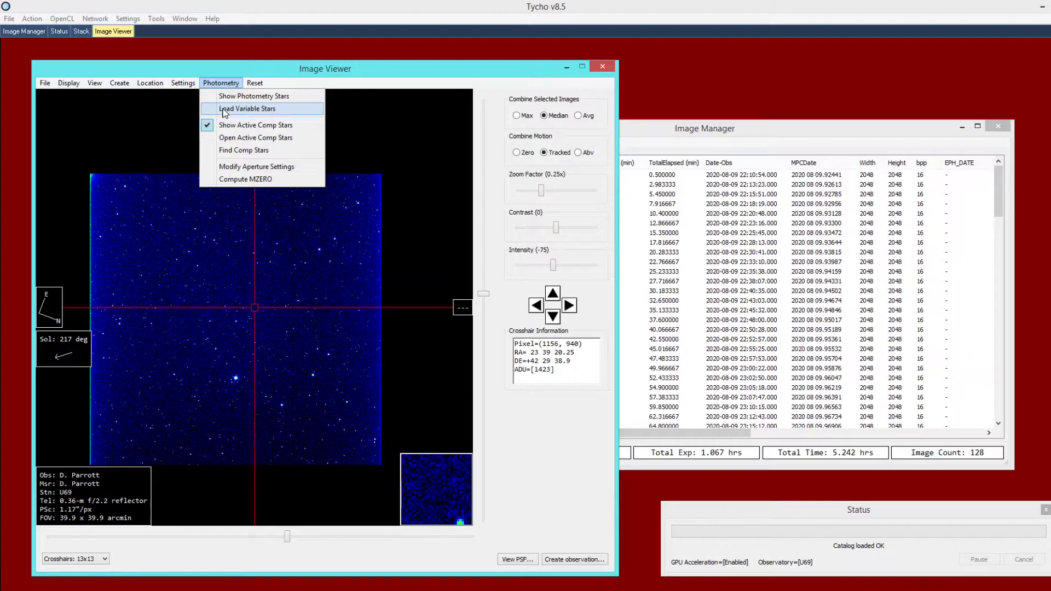
pyautogui.click(224, 110)
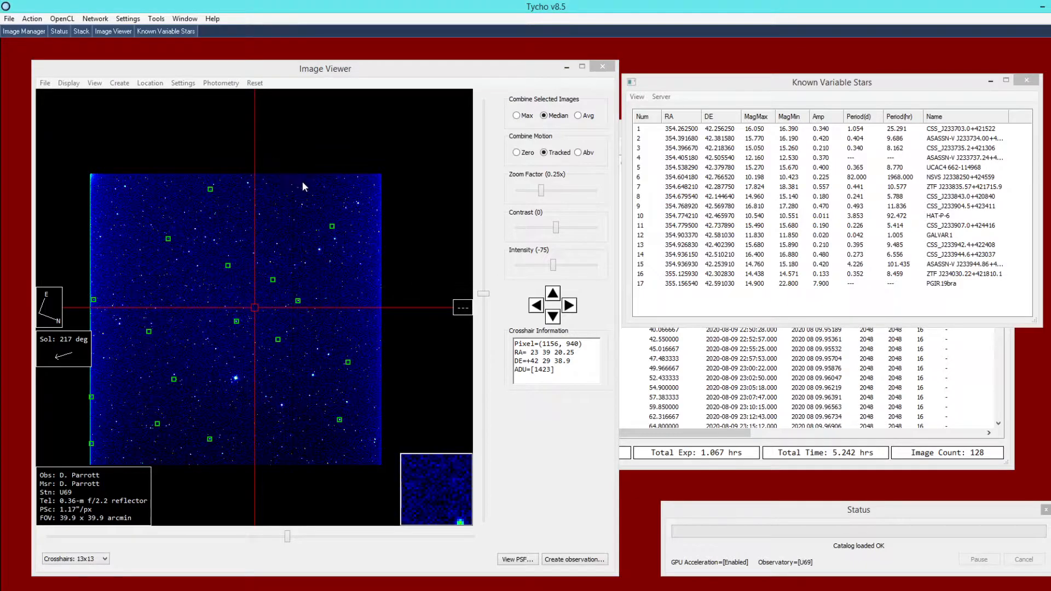
pyautogui.click(661, 96)
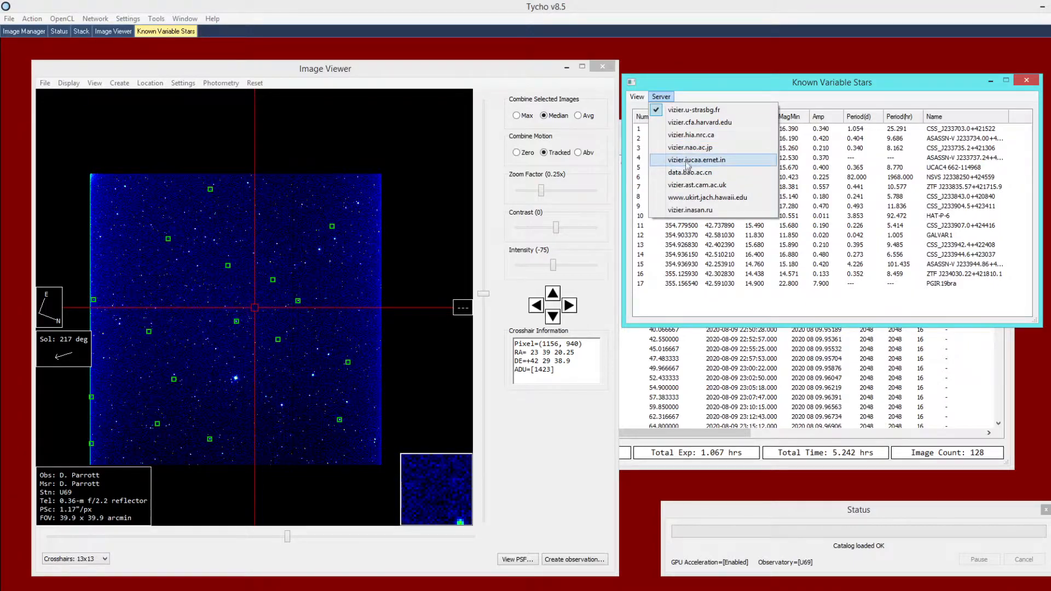
pyautogui.click(687, 110)
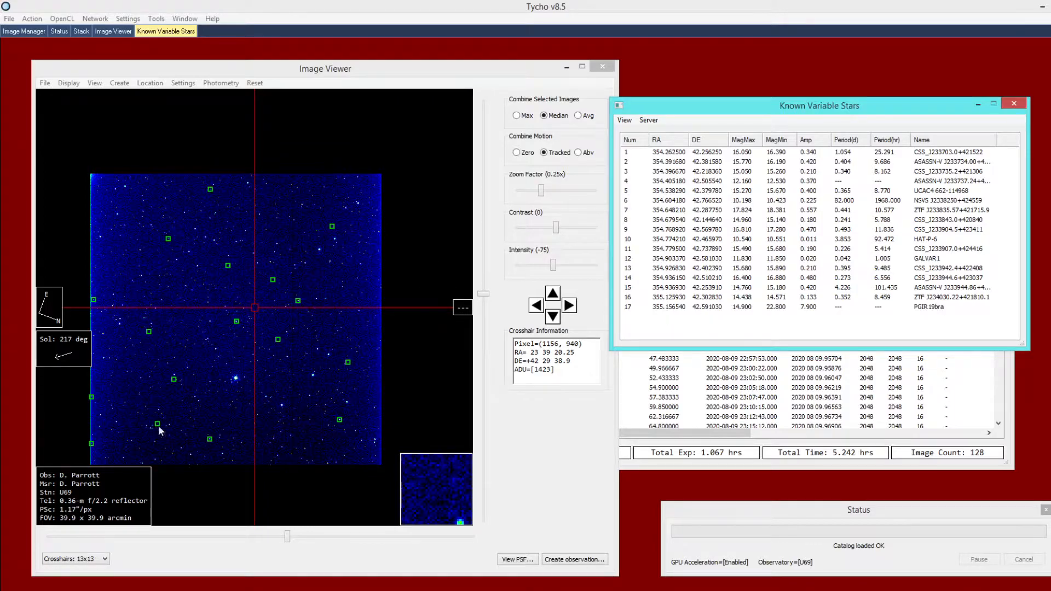
# Step: Turn the image's False Color display off and switch it back on
pyautogui.click(203, 318)
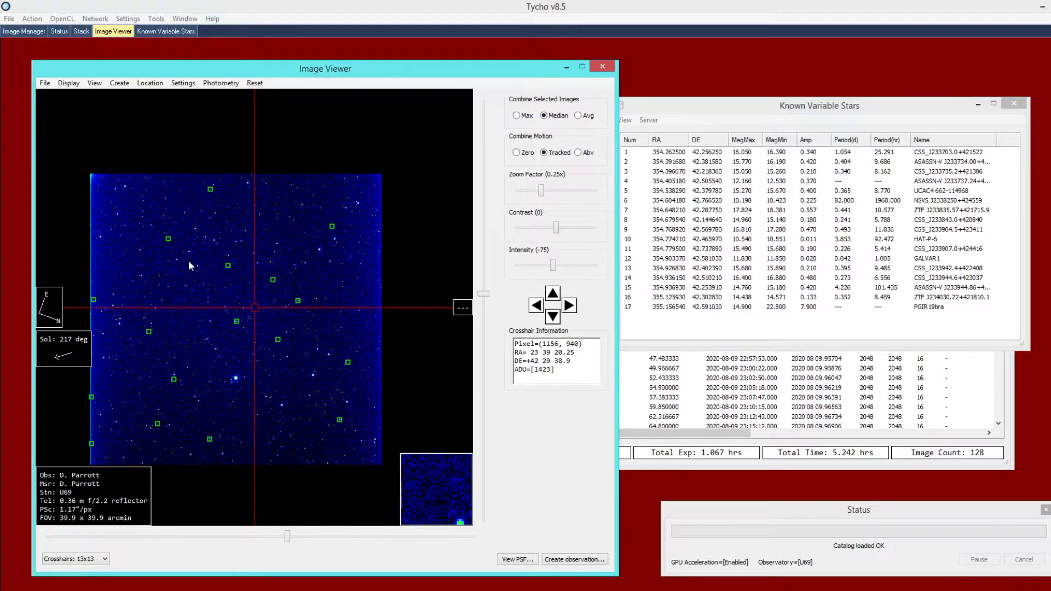
pyautogui.scroll(2, 281, 255)
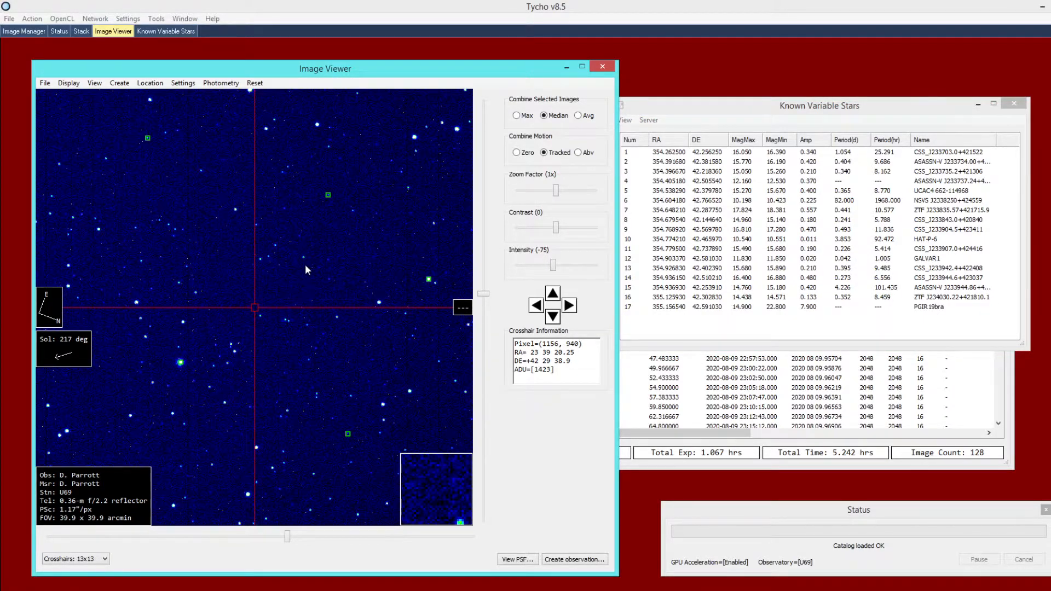
pyautogui.scroll(1, 298, 266)
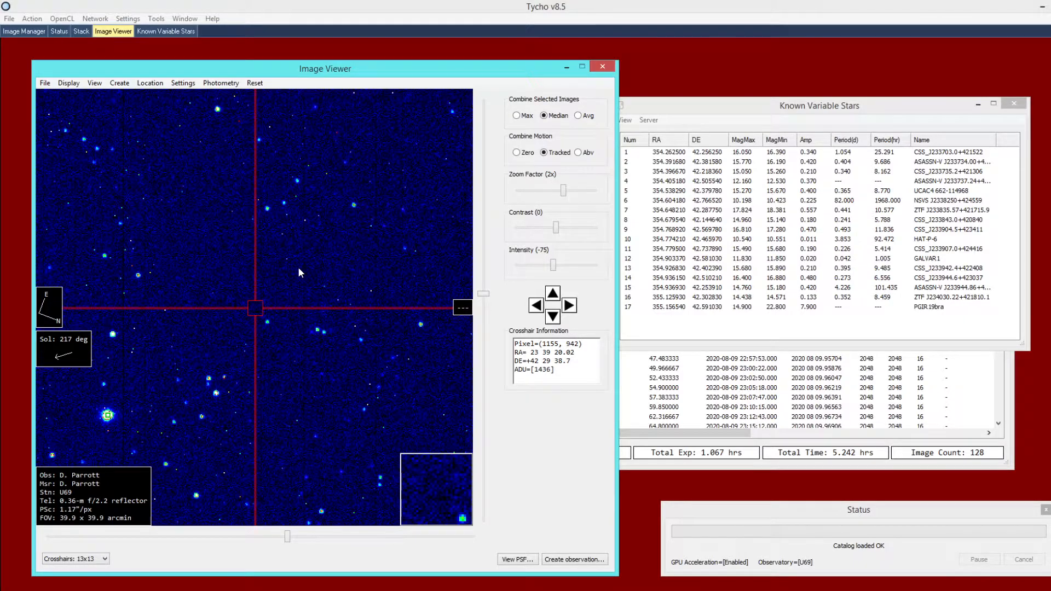
pyautogui.click(70, 83)
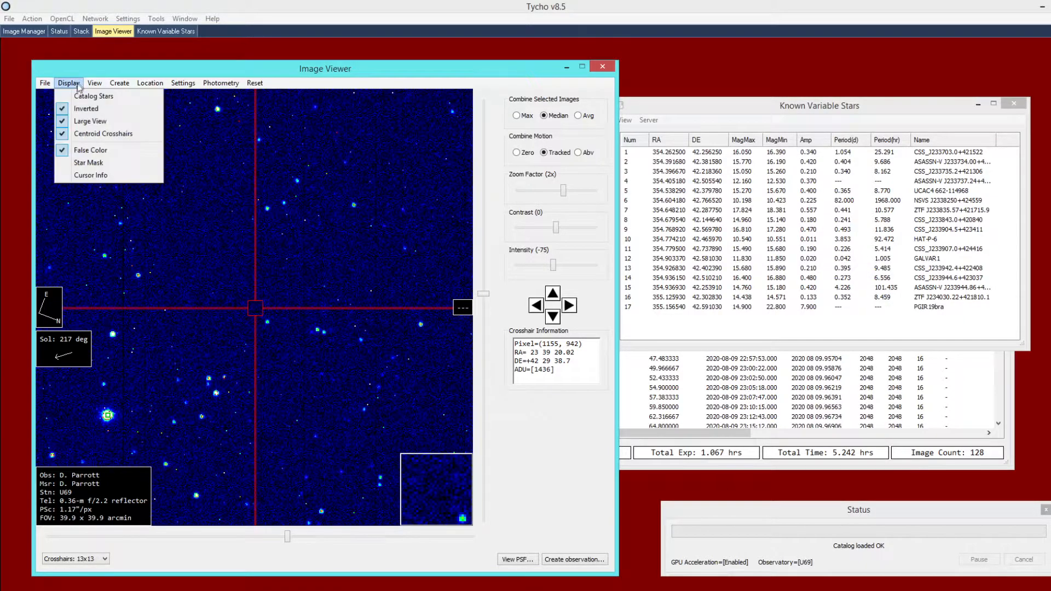
pyautogui.click(83, 151)
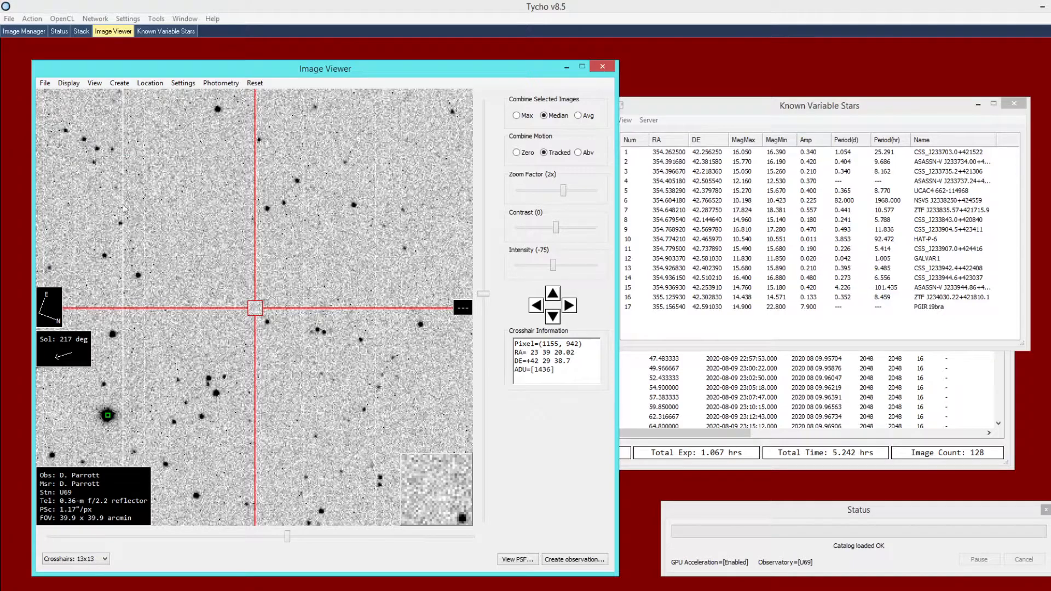
pyautogui.click(68, 83)
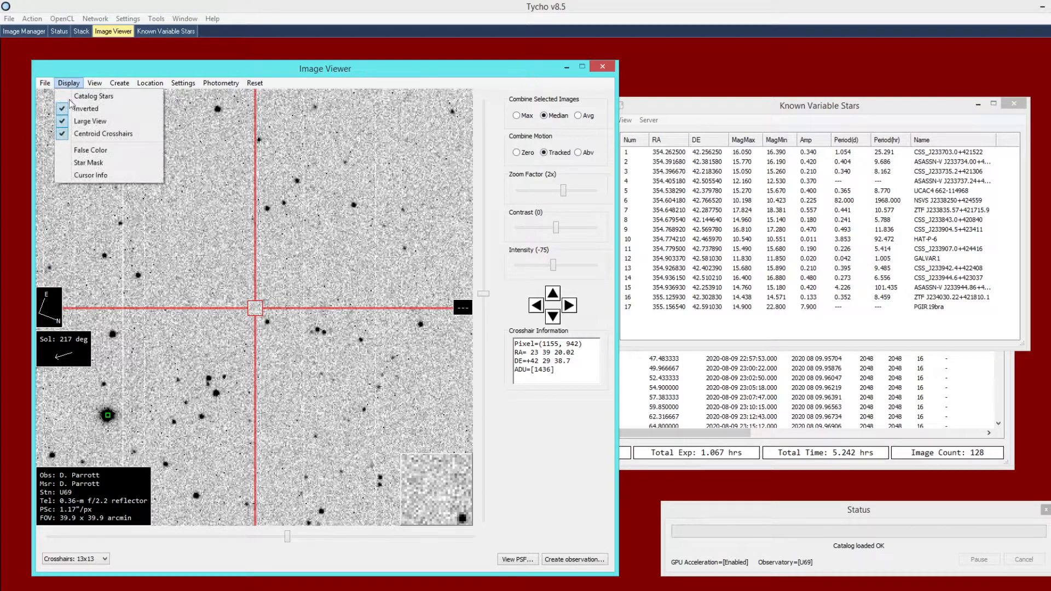
pyautogui.click(85, 152)
# Step: Select the marked variable star CSS_J233944.6+423037 in the image and check its entry in the known variable stars list
pyautogui.moveTo(276, 268); pyautogui.dragTo(211, 266)
pyautogui.scroll(-3, 231, 268)
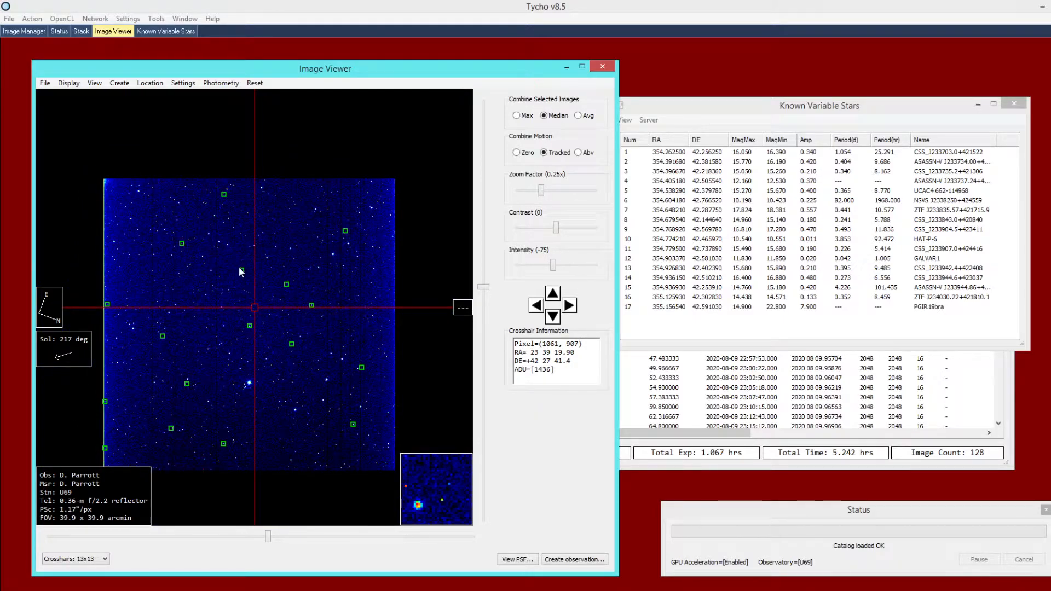
pyautogui.moveTo(286, 290); pyautogui.dragTo(281, 296)
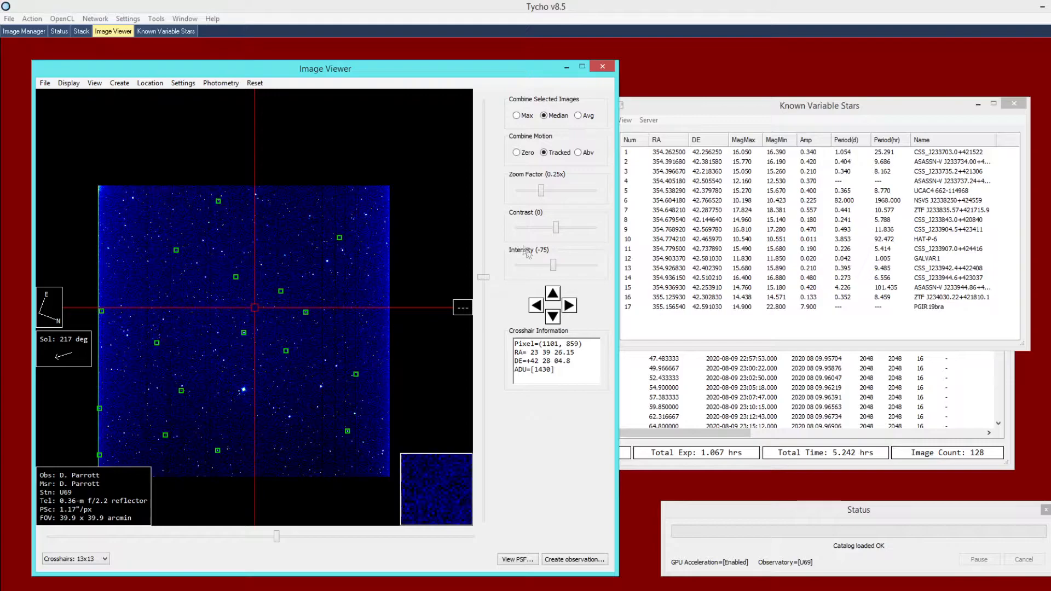
pyautogui.scroll(3, 281, 291)
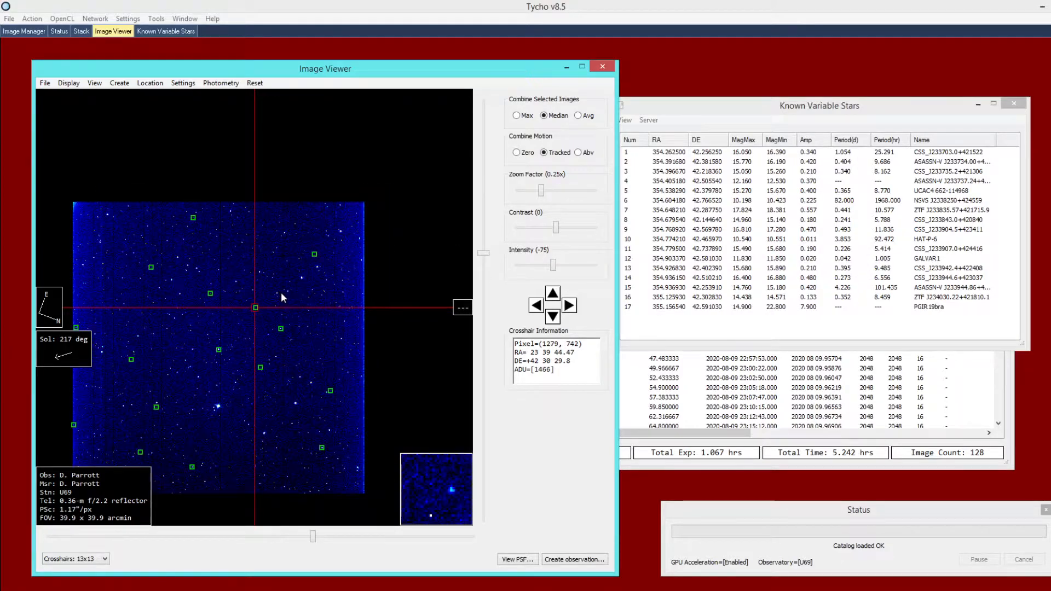
pyautogui.click(262, 307)
pyautogui.scroll(1, 271, 304)
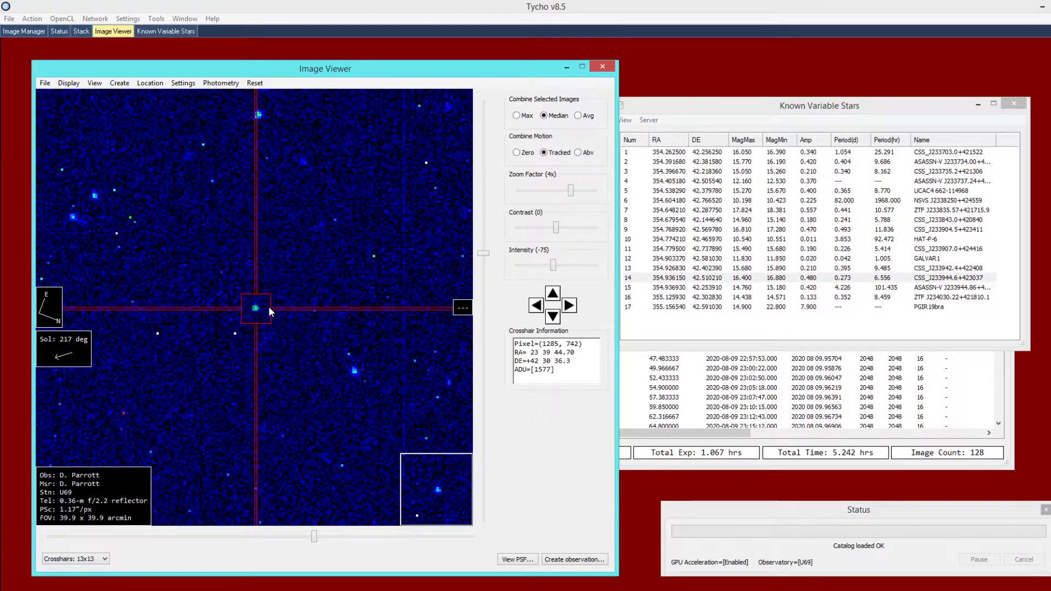
pyautogui.click(737, 114)
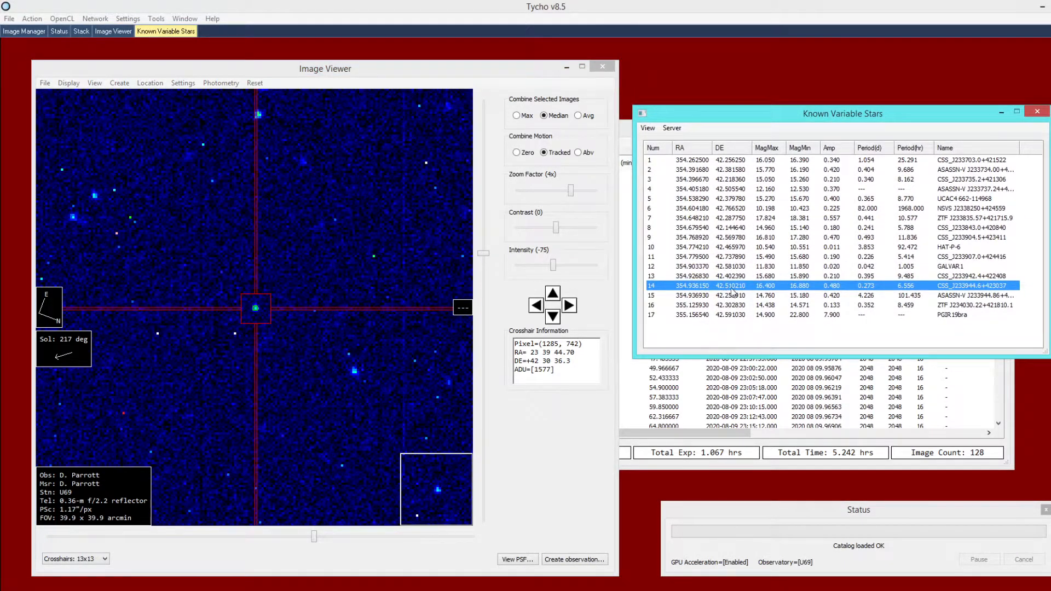
# Step: Find the bright marked star in the image and select HAT-P-6 in the known variable stars list to center it
pyautogui.click(338, 275)
pyautogui.scroll(-4, 340, 277)
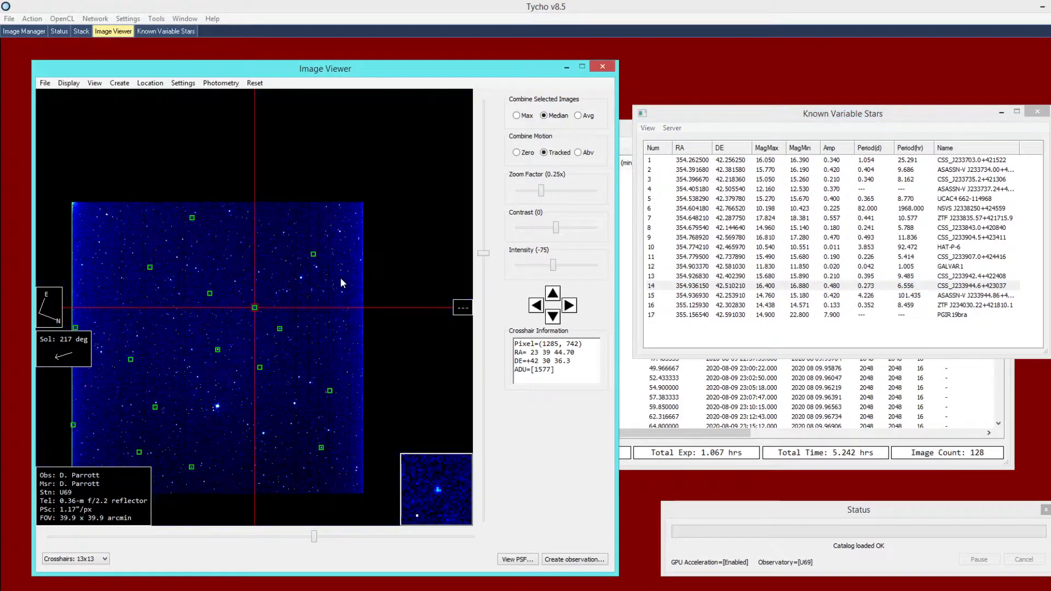
pyautogui.moveTo(280, 332); pyautogui.dragTo(300, 316)
pyautogui.scroll(2, 244, 323)
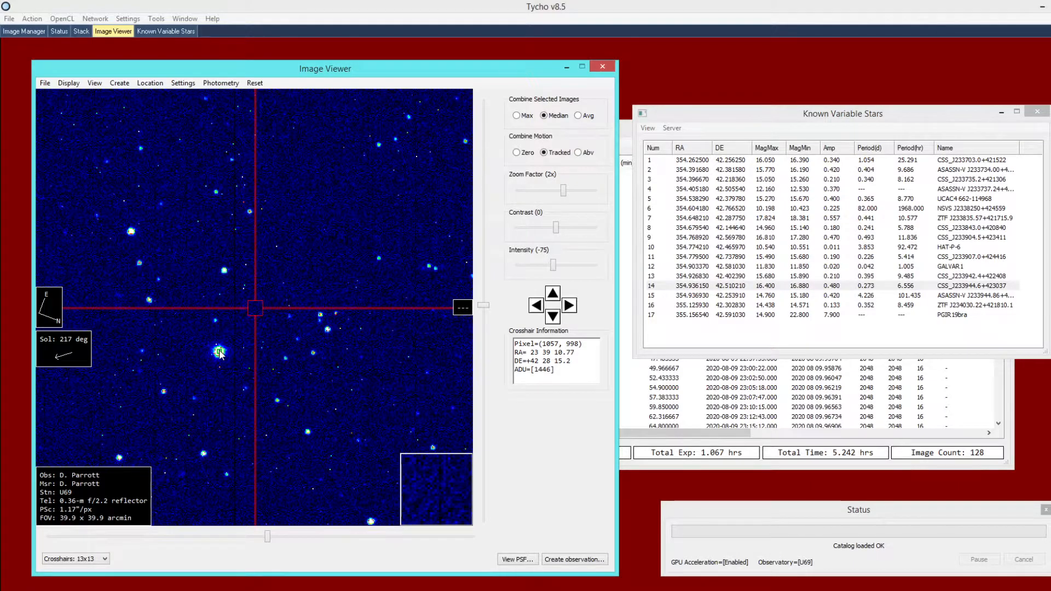
pyautogui.click(708, 248)
pyautogui.moveTo(770, 115); pyautogui.dragTo(754, 130)
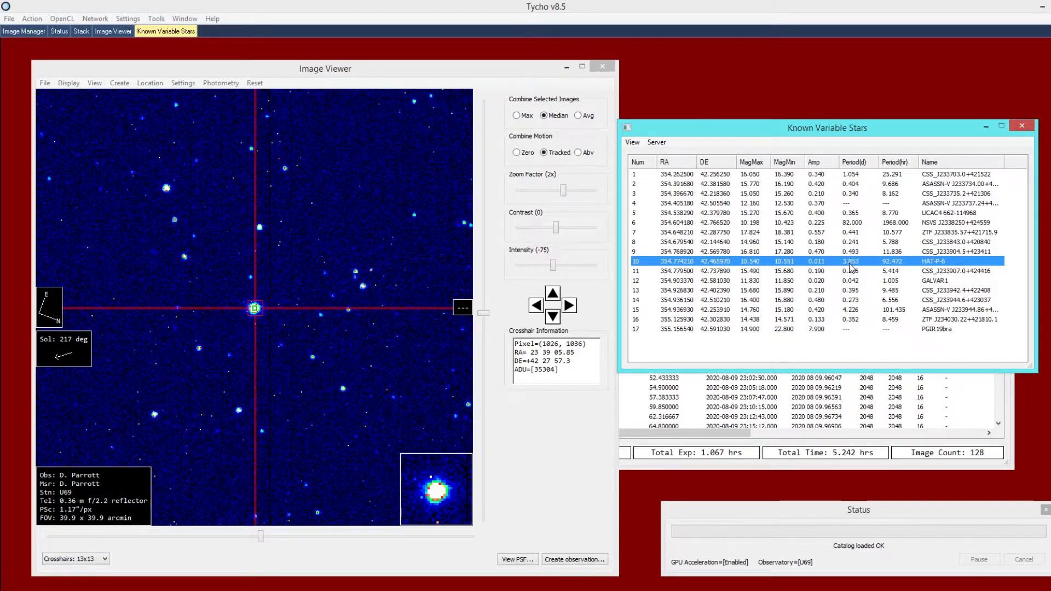
# Step: View the star information for HAT-P-6, highlight its variability data from the period onward, and close the information
pyautogui.rightClick(763, 263)
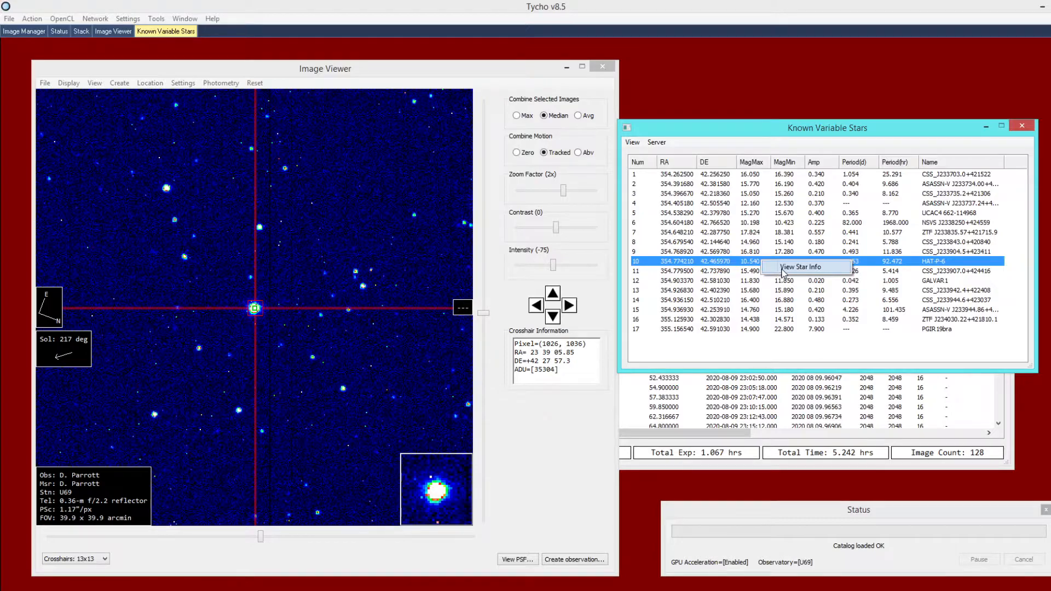
pyautogui.click(782, 271)
pyautogui.moveTo(749, 366); pyautogui.dragTo(672, 317)
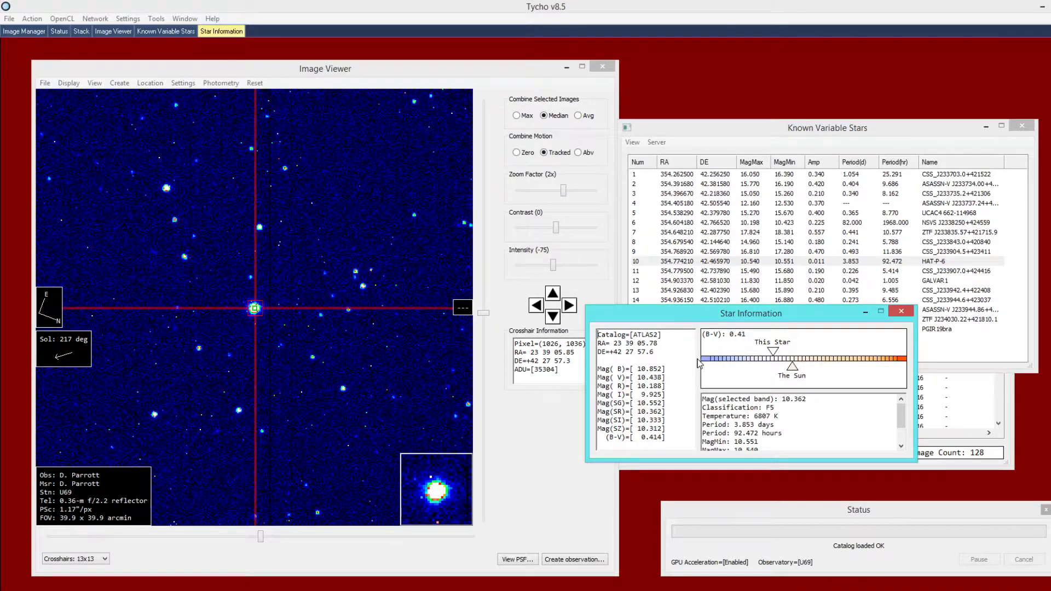
pyautogui.moveTo(901, 417); pyautogui.dragTo(902, 432)
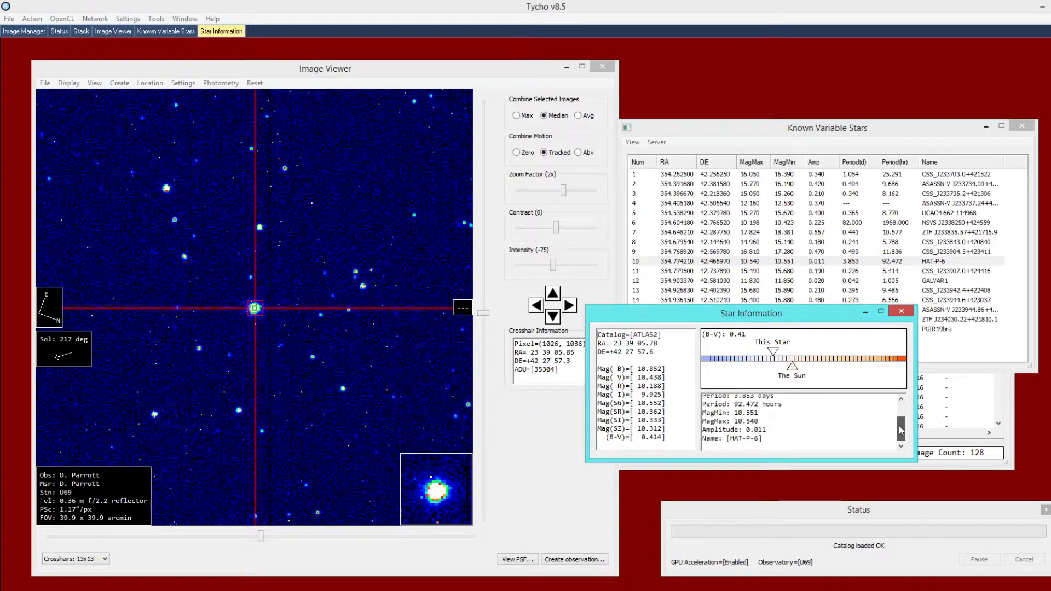
pyautogui.moveTo(786, 439); pyautogui.dragTo(693, 419)
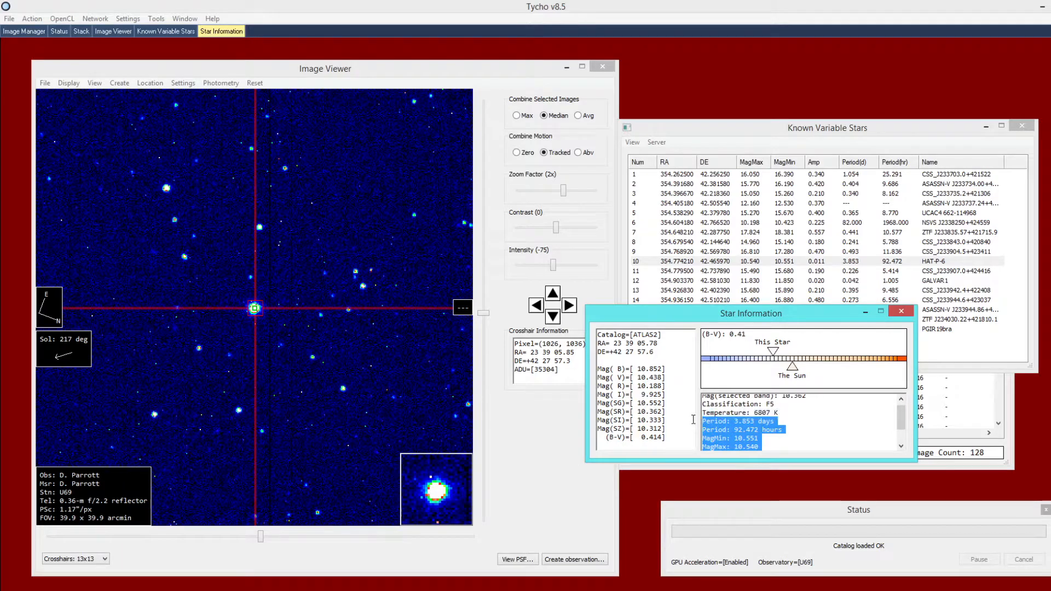
pyautogui.click(773, 414)
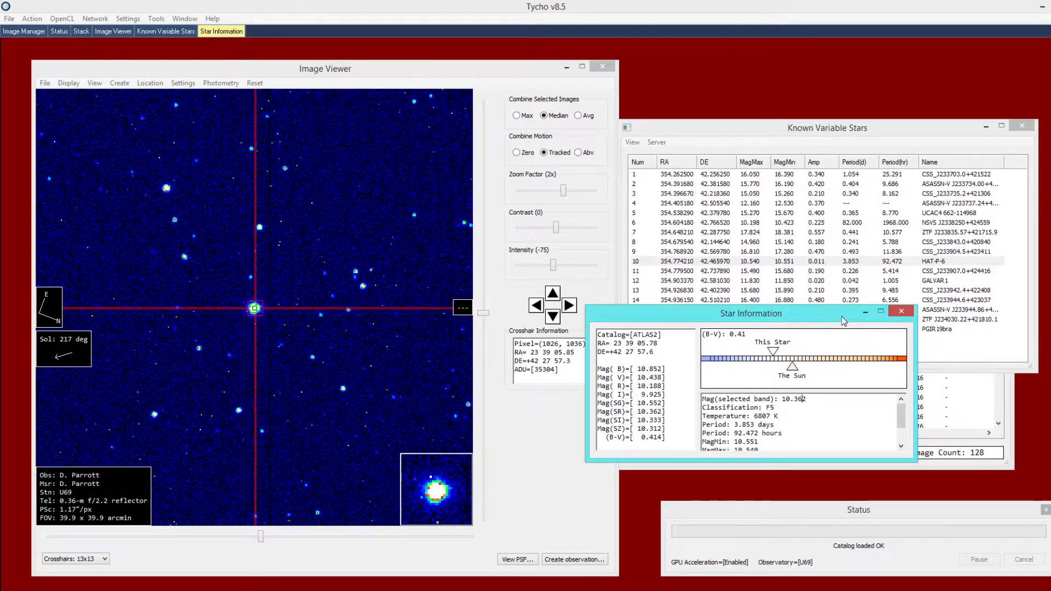
pyautogui.click(901, 311)
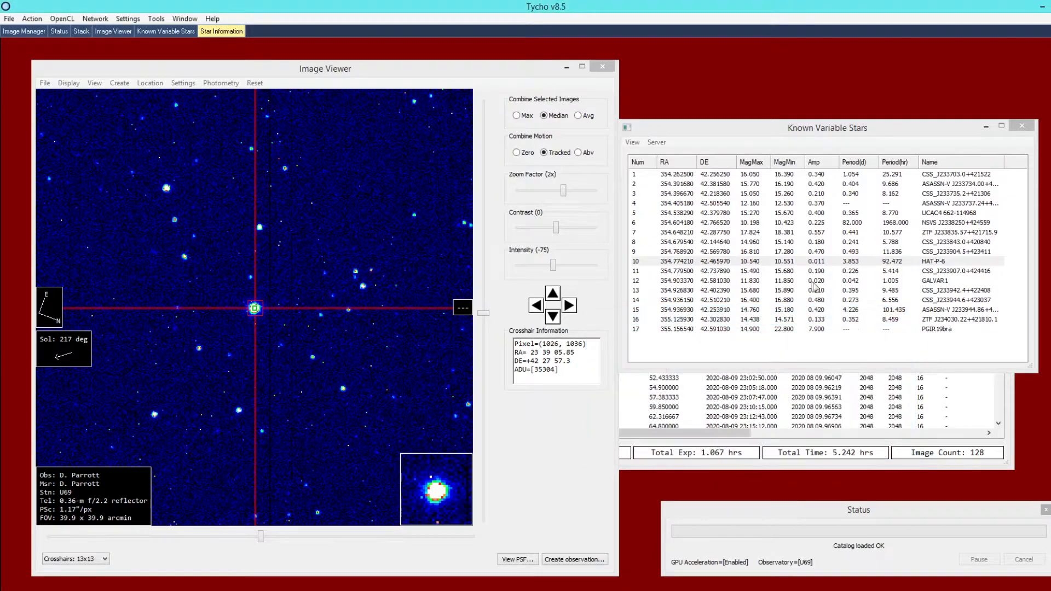
pyautogui.click(755, 223)
pyautogui.click(755, 251)
pyautogui.click(750, 299)
pyautogui.click(747, 309)
pyautogui.click(729, 234)
pyautogui.click(711, 214)
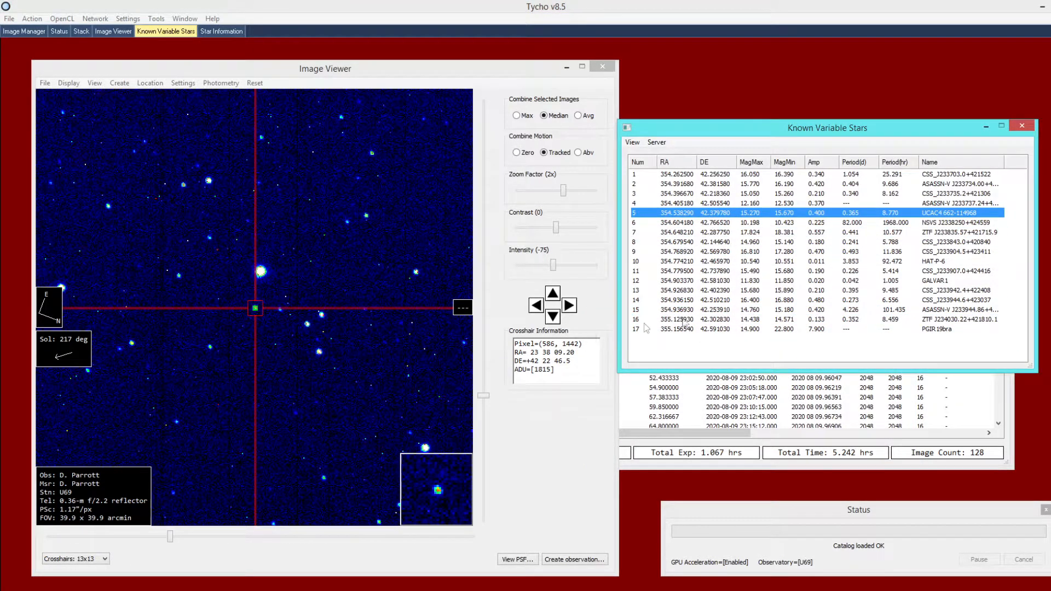
pyautogui.click(758, 299)
pyautogui.click(731, 319)
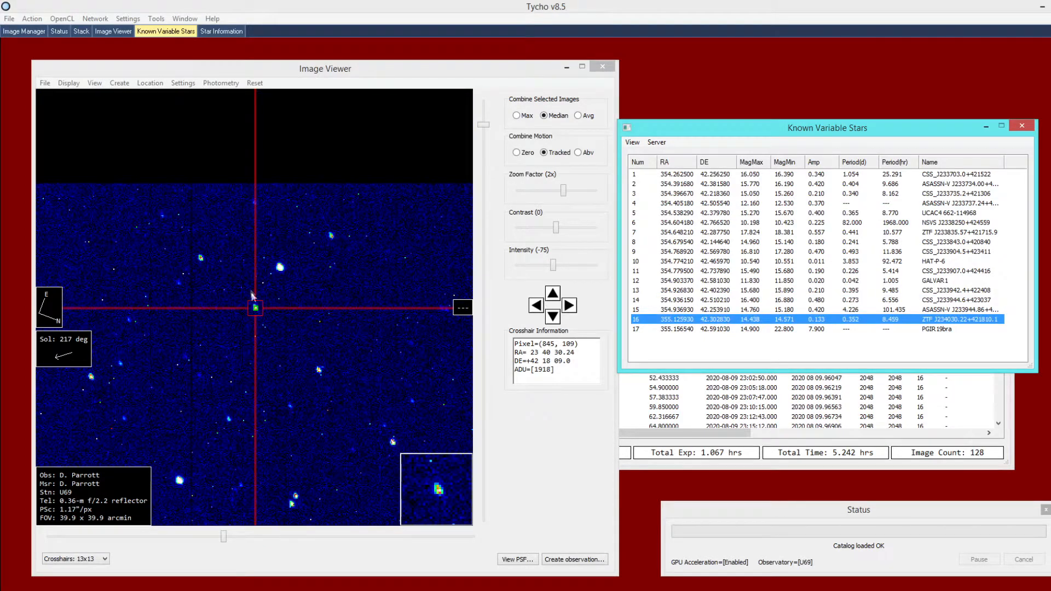
pyautogui.click(711, 242)
pyautogui.click(705, 222)
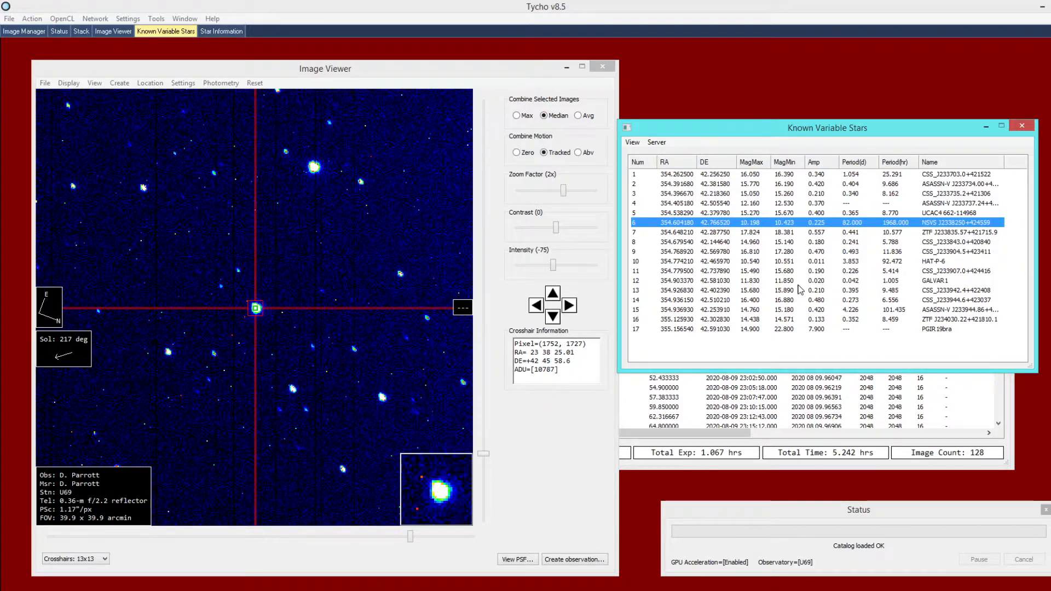
# Step: Center the image on the variable star GALVAR1 and create Marker 1 and Marker 2 at its position
pyautogui.click(912, 280)
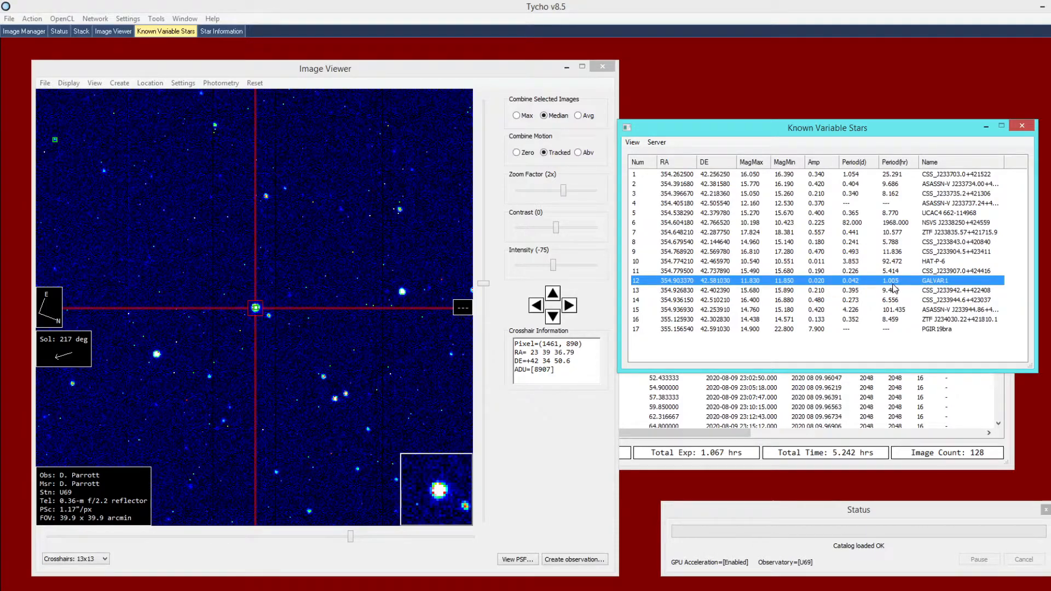
pyautogui.moveTo(760, 132); pyautogui.dragTo(747, 116)
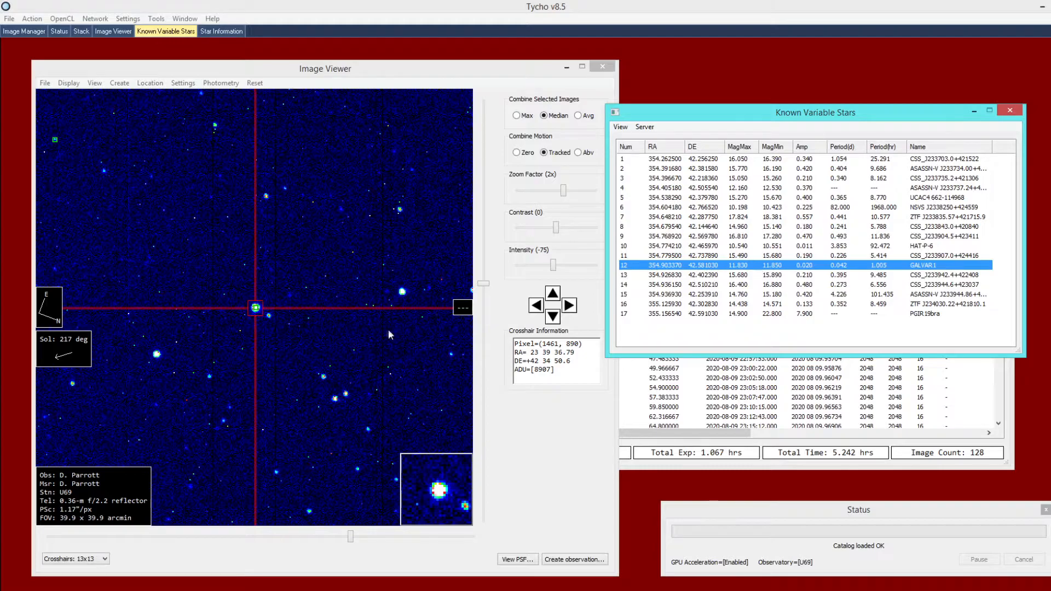
pyautogui.rightClick(287, 313)
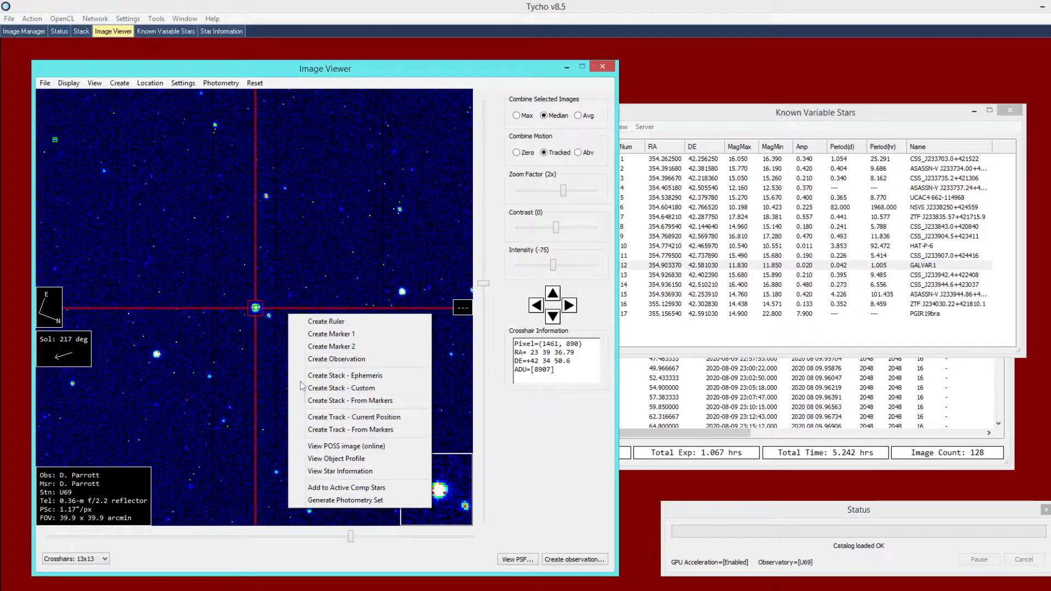
pyautogui.click(344, 338)
pyautogui.rightClick(330, 330)
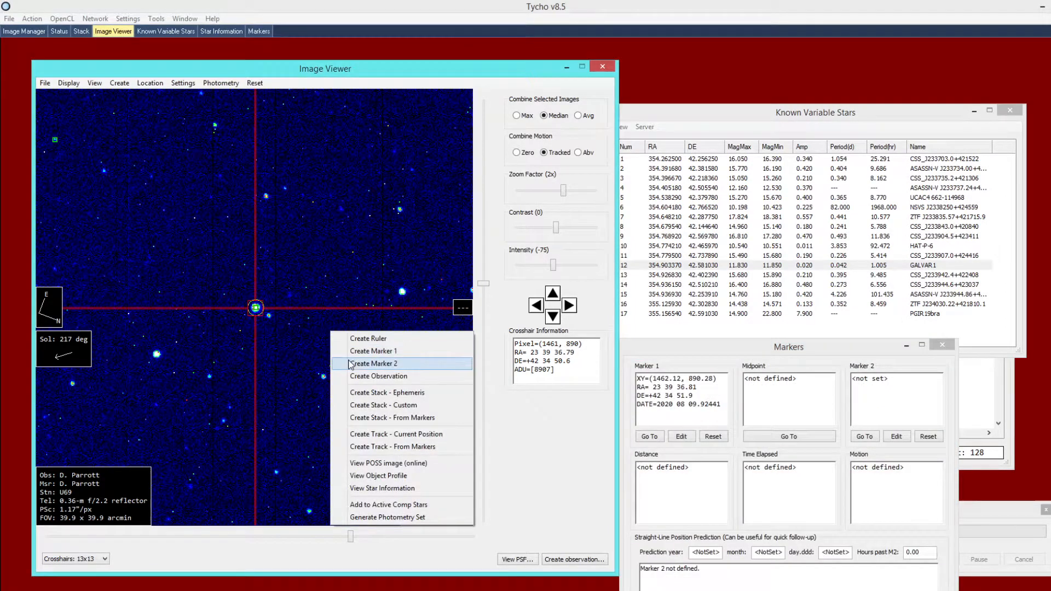
pyautogui.click(350, 360)
# Step: Generate a photometry set for GALVAR1 from the image set
pyautogui.rightClick(305, 342)
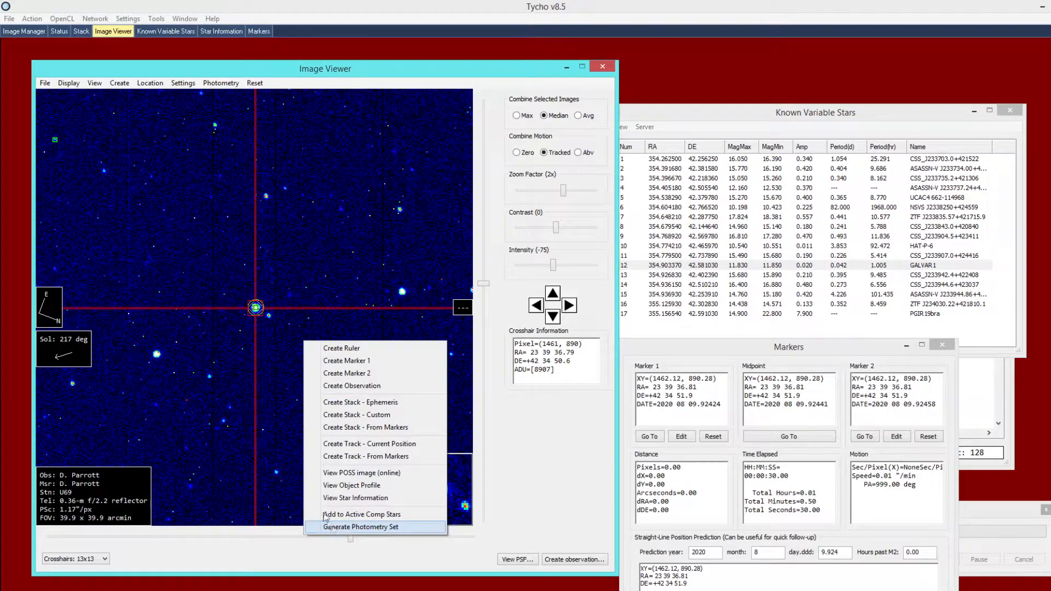
pyautogui.click(261, 378)
pyautogui.moveTo(648, 346); pyautogui.dragTo(650, 297)
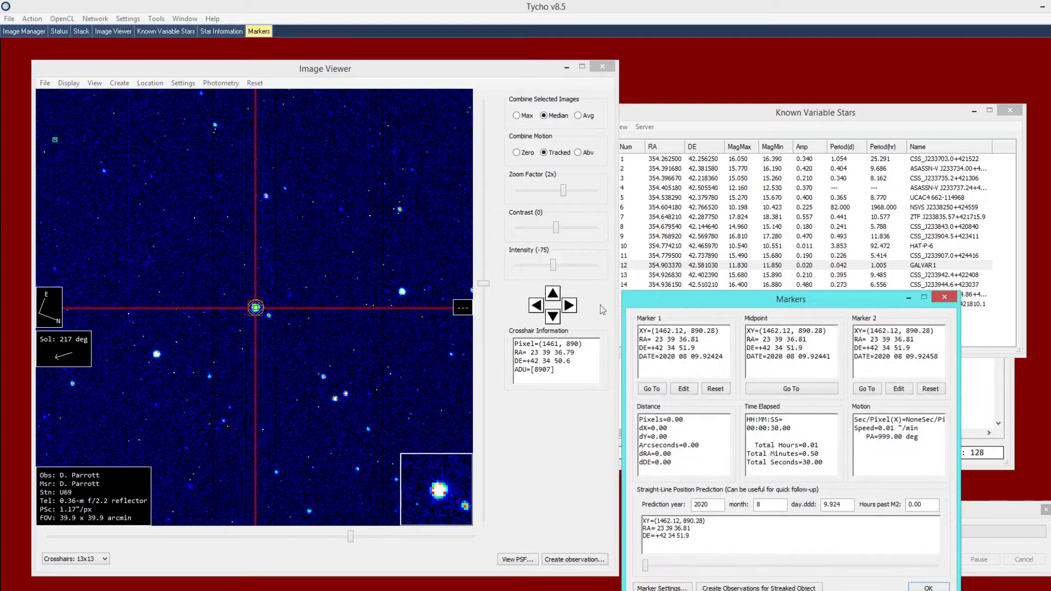
pyautogui.rightClick(289, 318)
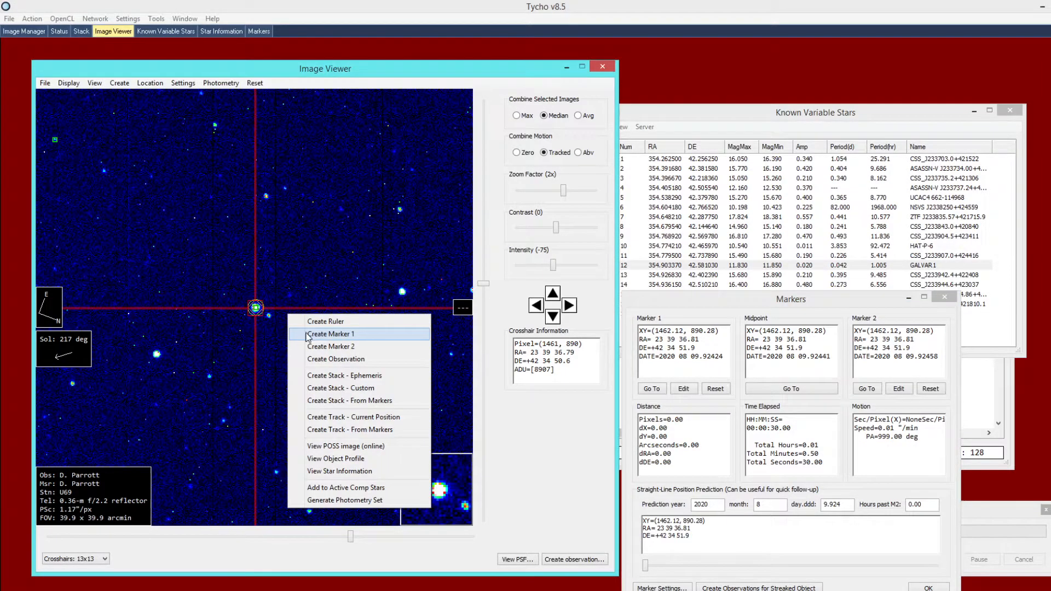
pyautogui.click(339, 500)
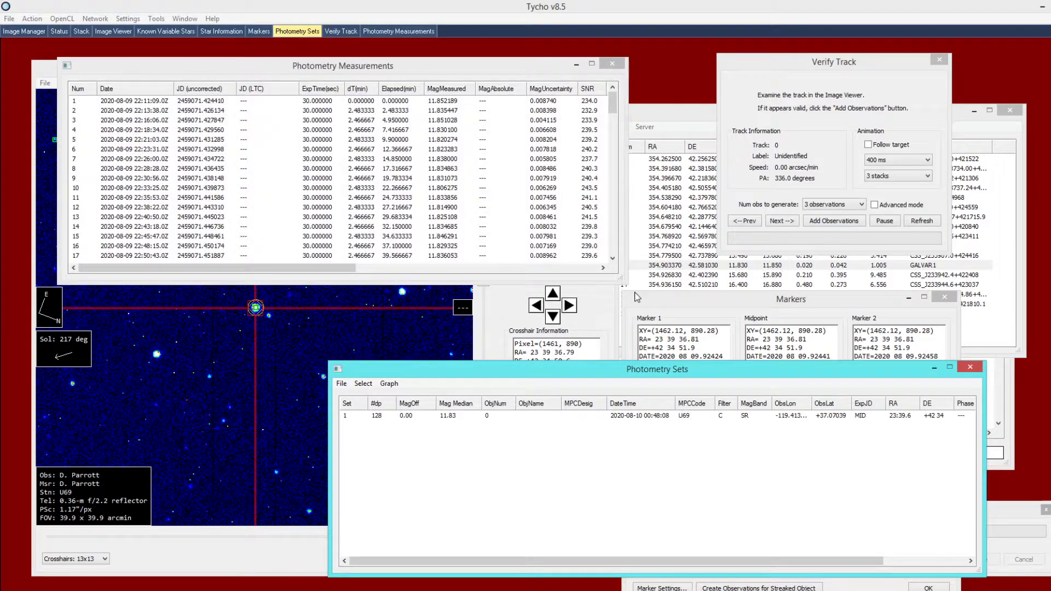
# Step: Review GALVAR1's photometry measurements through data point 128 and move the results off the image
pyautogui.moveTo(494, 372)
pyautogui.mouseDown()
pyautogui.moveTo(488, 318)
pyautogui.moveTo(466, 318)
pyautogui.mouseUp()
pyautogui.moveTo(612, 105); pyautogui.dragTo(598, 252)
pyautogui.click(189, 256)
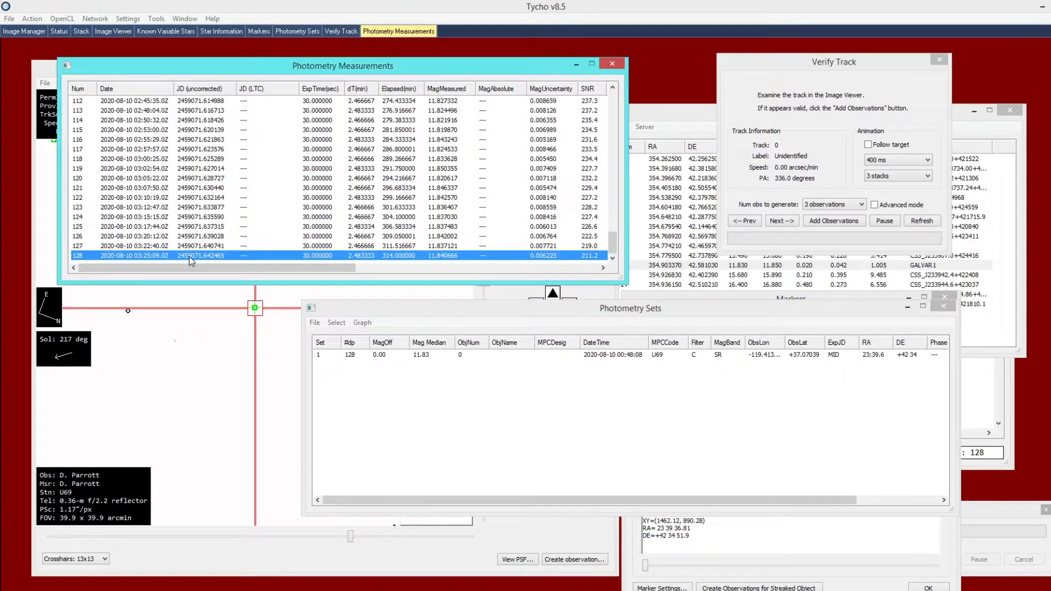
pyautogui.moveTo(263, 72); pyautogui.dragTo(764, 252)
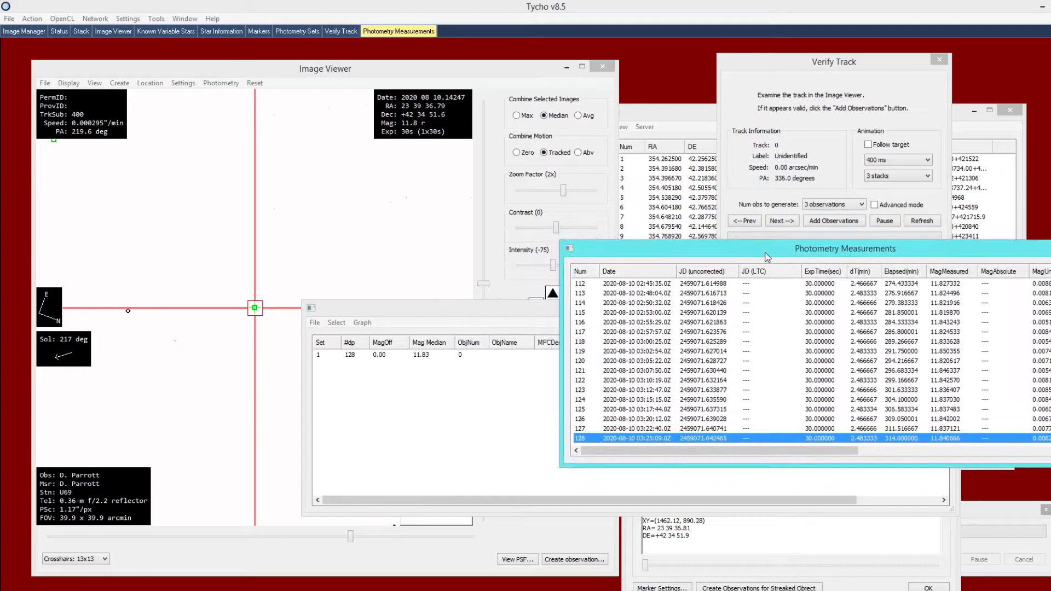
# Step: Set the background level of the Image Viewer to Automatic
pyautogui.click(649, 109)
pyautogui.click(25, 32)
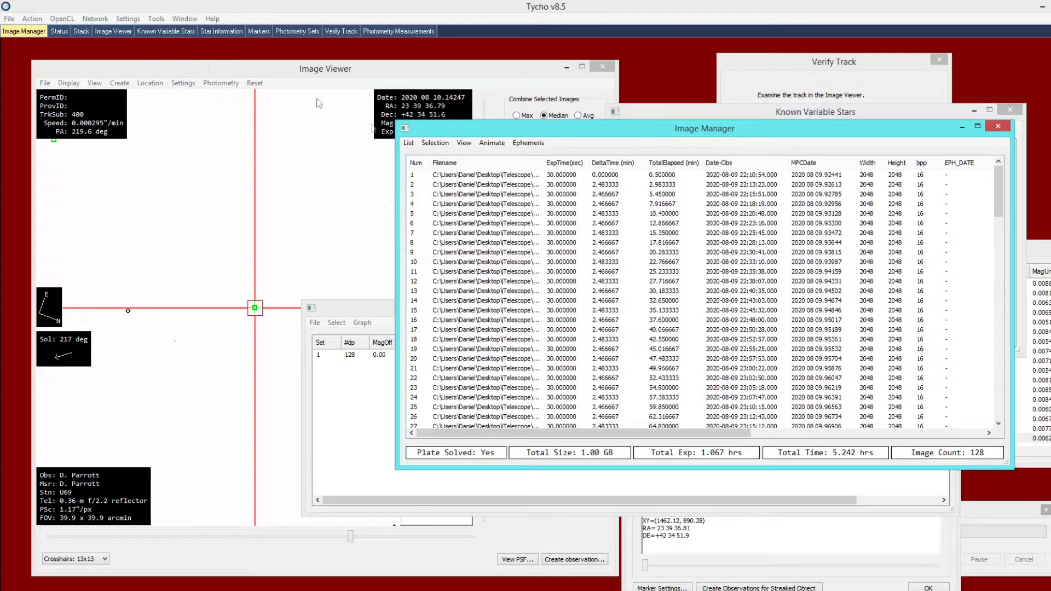
pyautogui.click(562, 122)
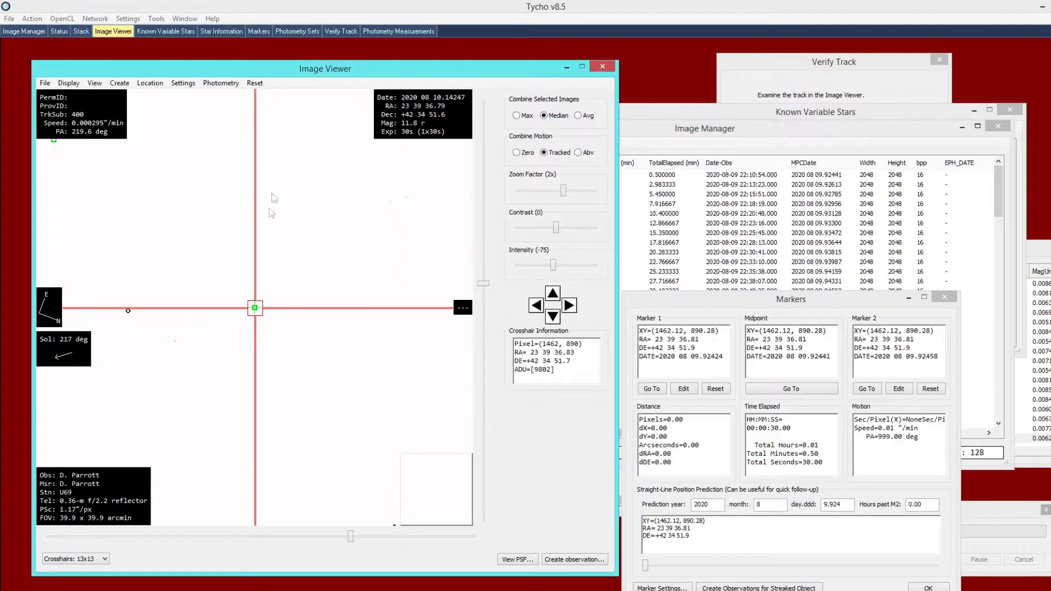
pyautogui.scroll(2, 267, 280)
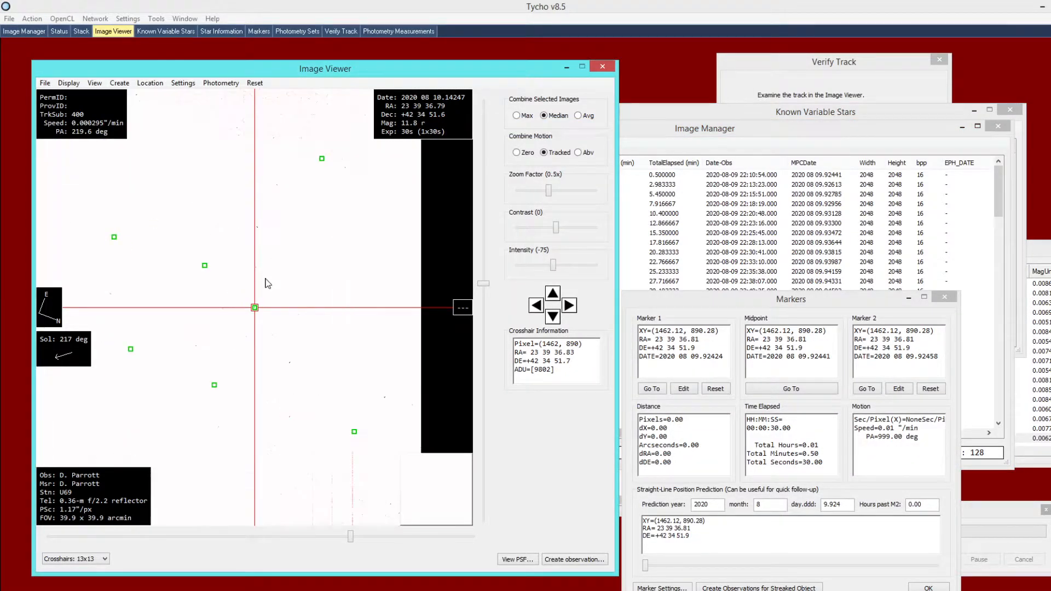
pyautogui.click(183, 83)
pyautogui.moveTo(205, 84)
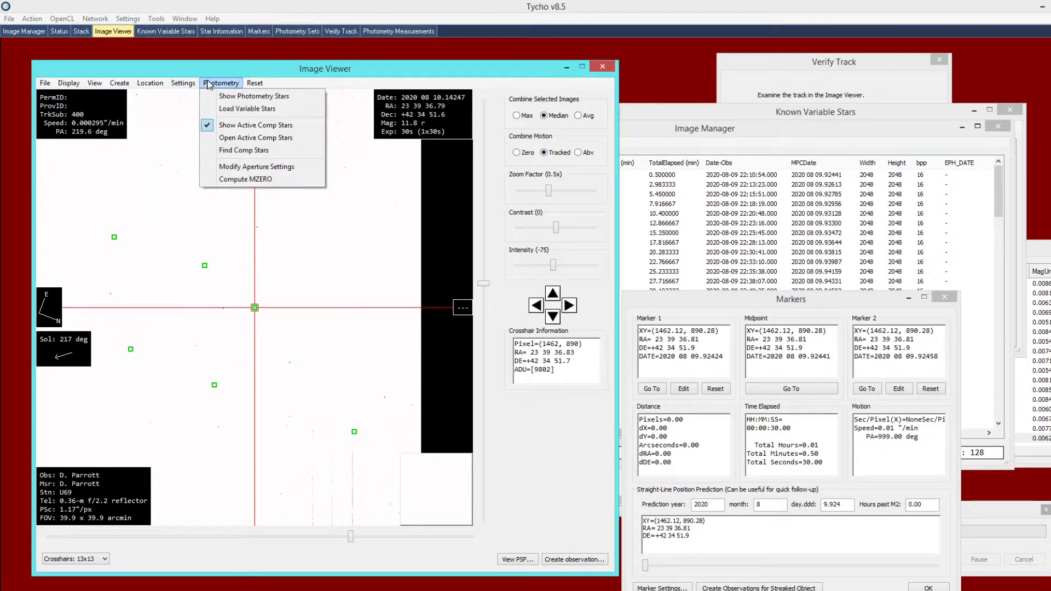
pyautogui.click(209, 85)
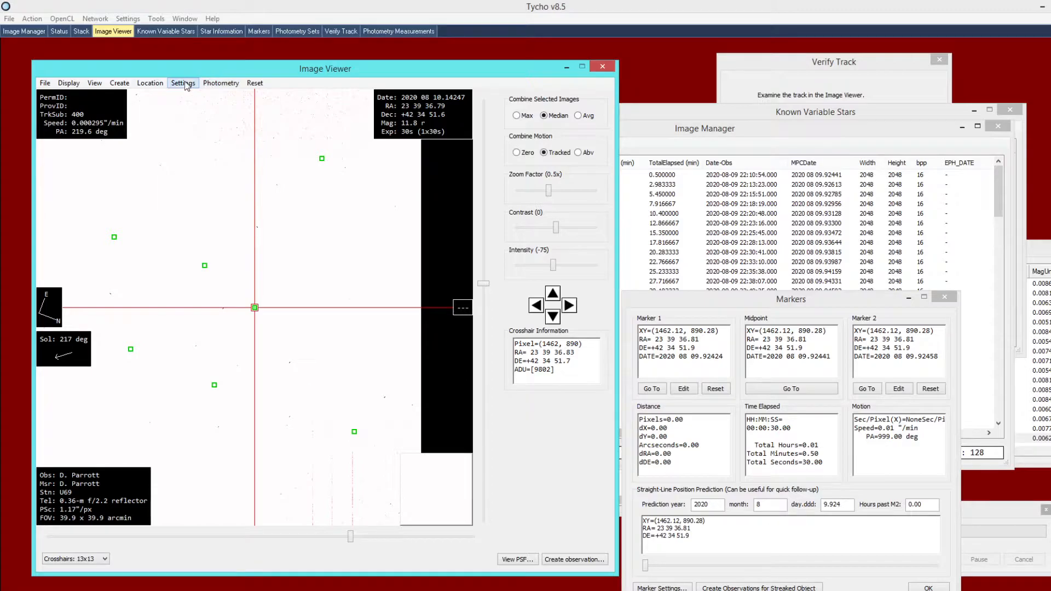
pyautogui.click(183, 85)
pyautogui.moveTo(211, 137)
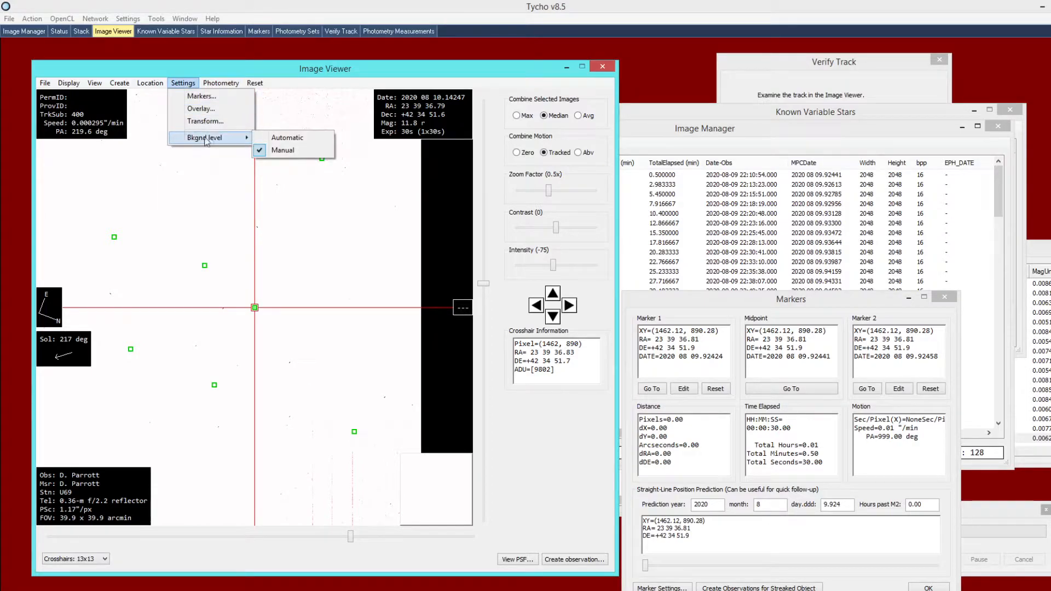
pyautogui.click(260, 139)
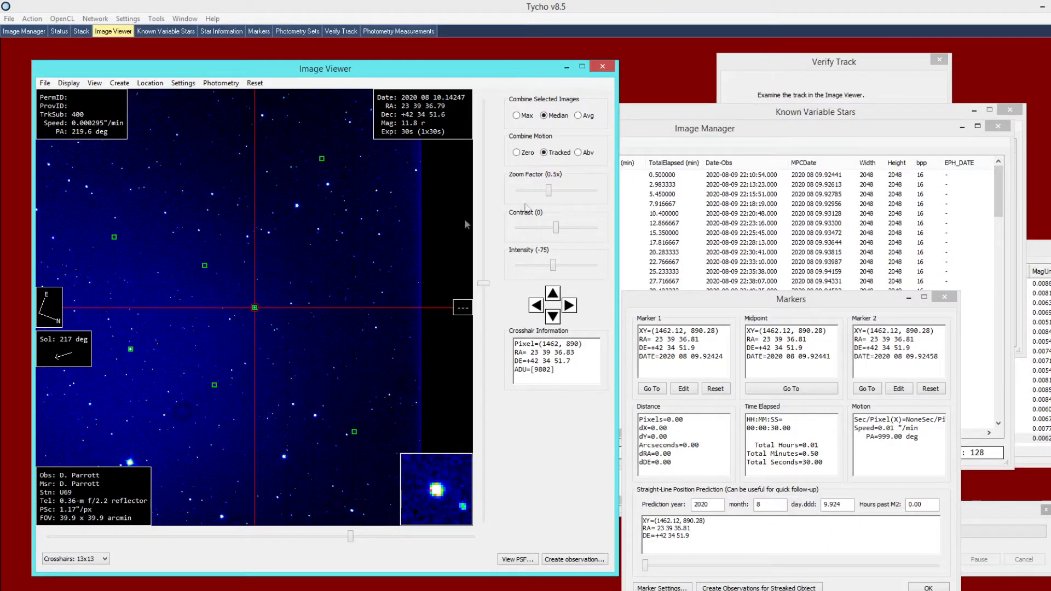
# Step: Look through the image list from the first exposures to image 113, checking the observation times, and return to the image
pyautogui.click(649, 130)
pyautogui.click(782, 208)
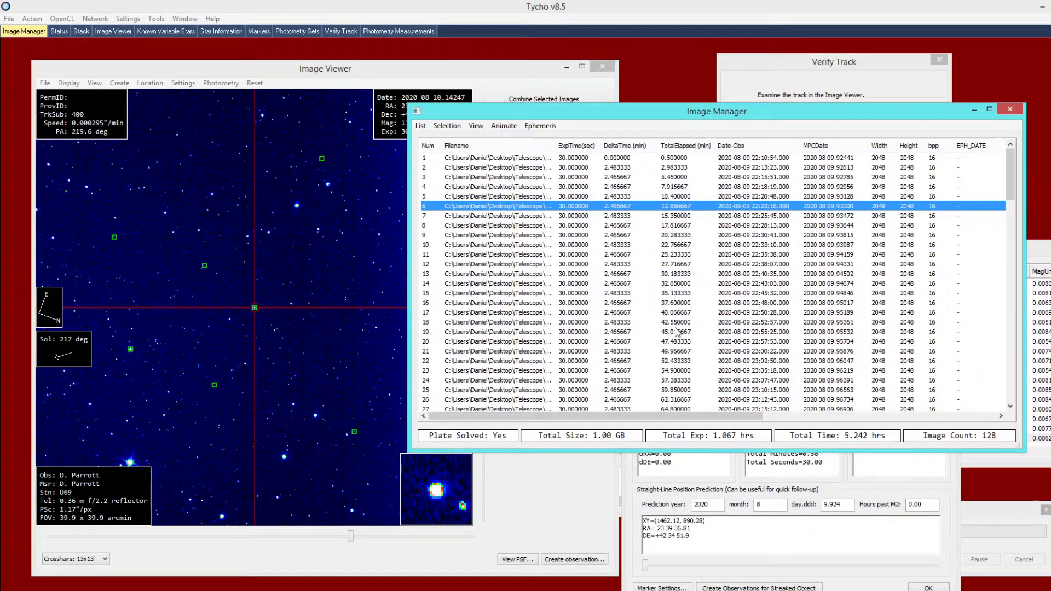
pyautogui.scroll(-5, 712, 274)
pyautogui.click(669, 283)
pyautogui.press('Up')
pyautogui.press('Up')
pyautogui.press('Up')
pyautogui.press('Up')
pyautogui.press('Up')
pyautogui.press('Up')
pyautogui.press('Up')
pyautogui.press('Up')
pyautogui.press('Up')
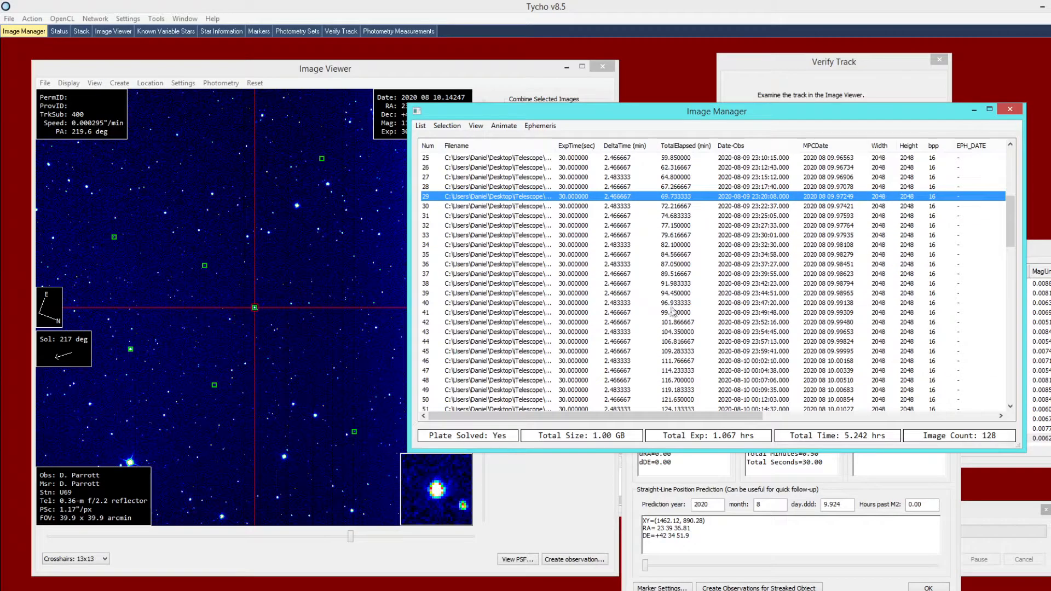
pyautogui.moveTo(1011, 212); pyautogui.dragTo(1013, 341)
pyautogui.click(858, 325)
pyautogui.scroll(-6, 775, 302)
pyautogui.click(774, 302)
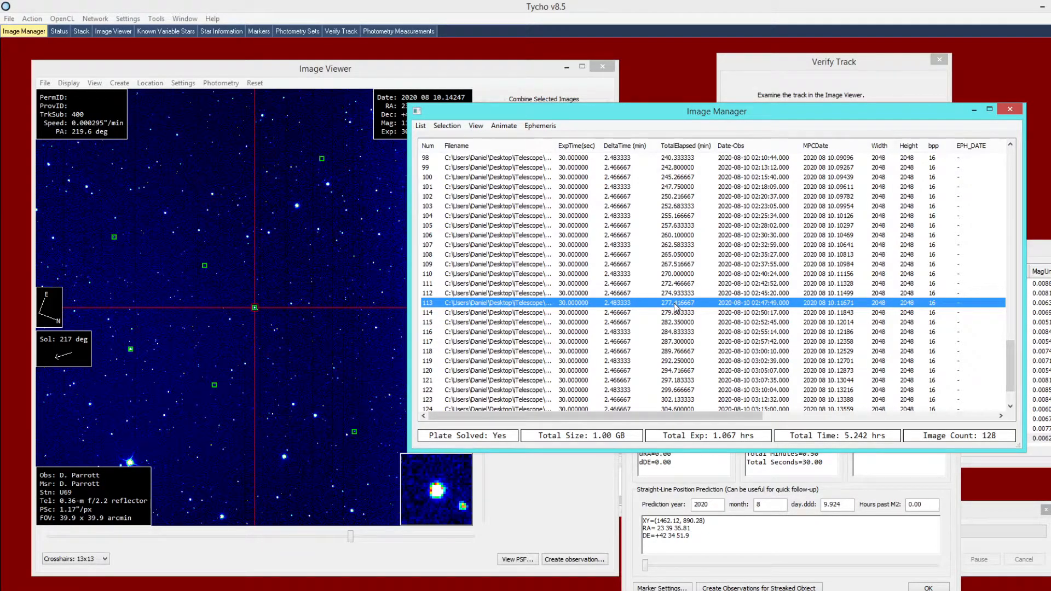
pyautogui.click(351, 340)
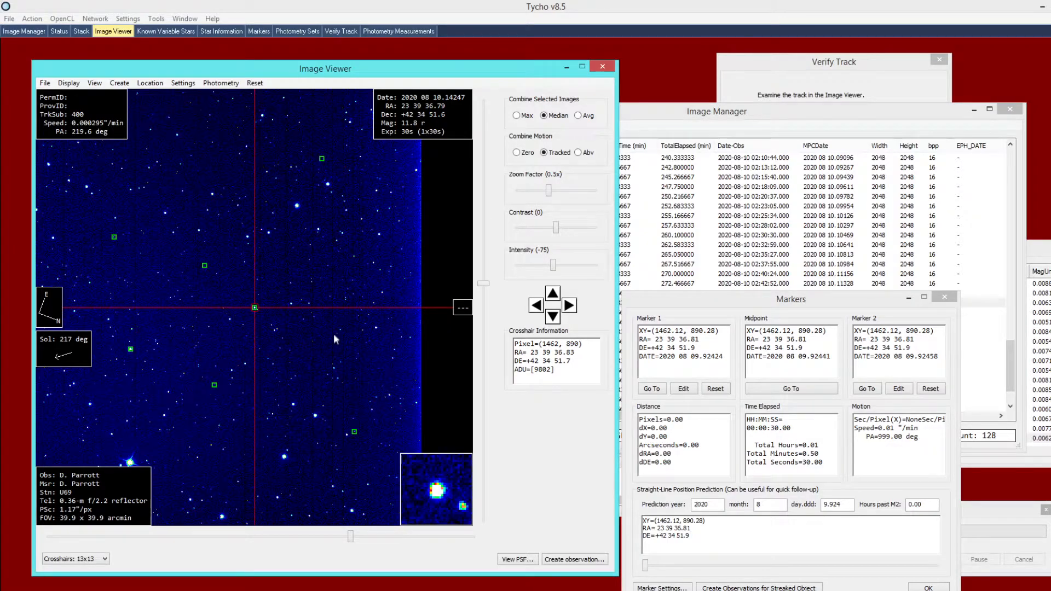
# Step: Plot all photometry sets as a lightcurve and place the graph clear of the other results
pyautogui.click(385, 33)
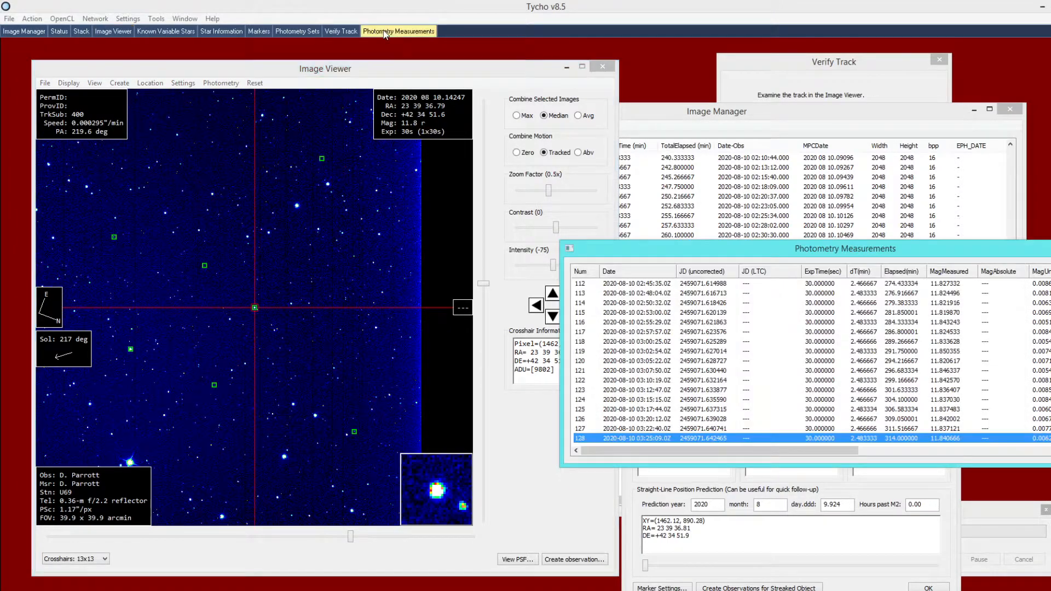
pyautogui.moveTo(646, 251); pyautogui.dragTo(615, 231)
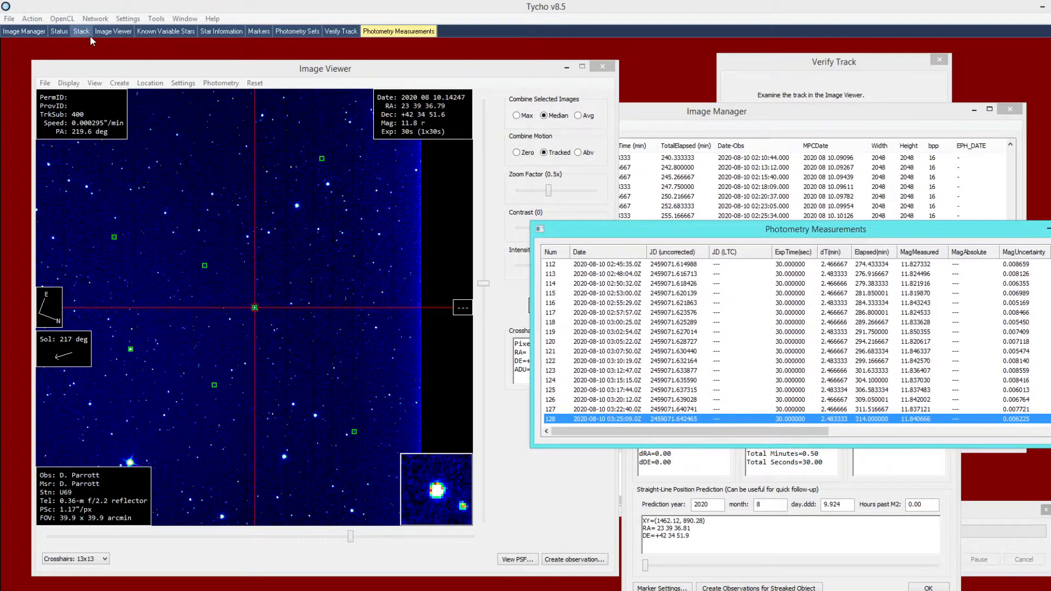
pyautogui.click(299, 33)
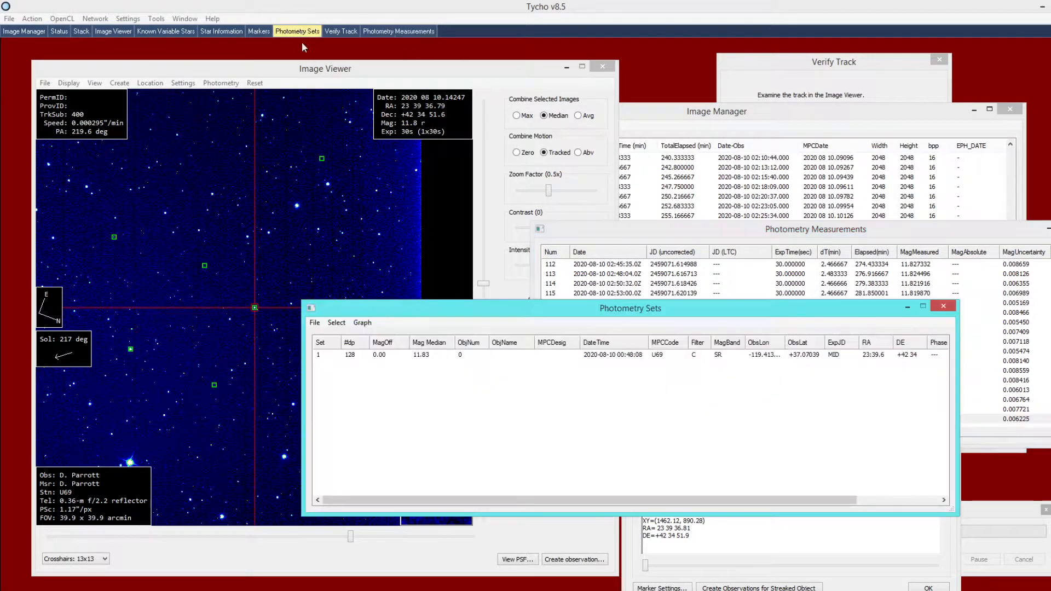
pyautogui.click(365, 324)
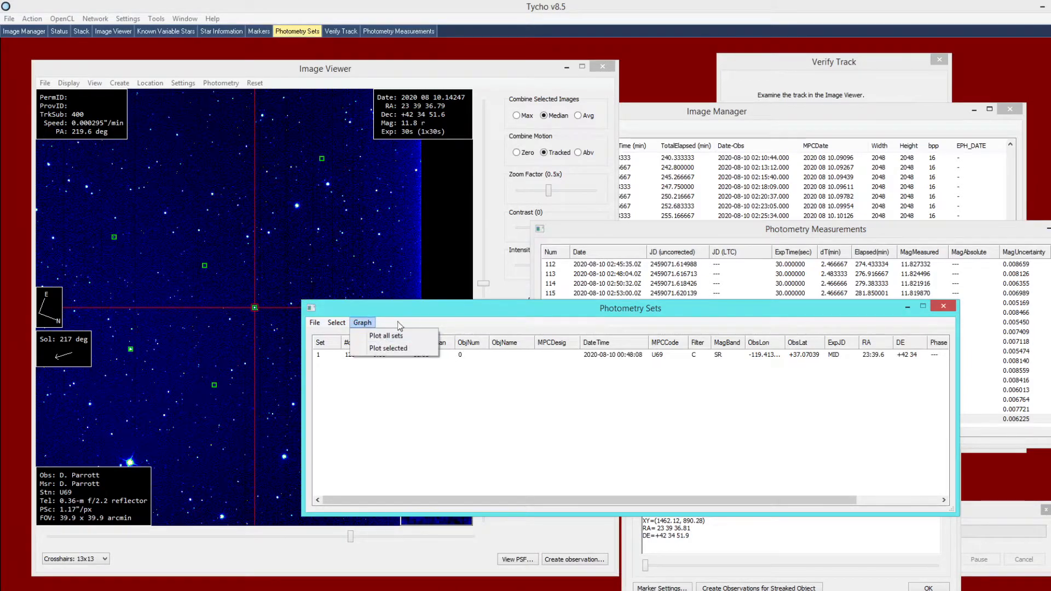
pyautogui.moveTo(404, 309); pyautogui.dragTo(425, 288)
pyautogui.click(382, 302)
pyautogui.click(399, 313)
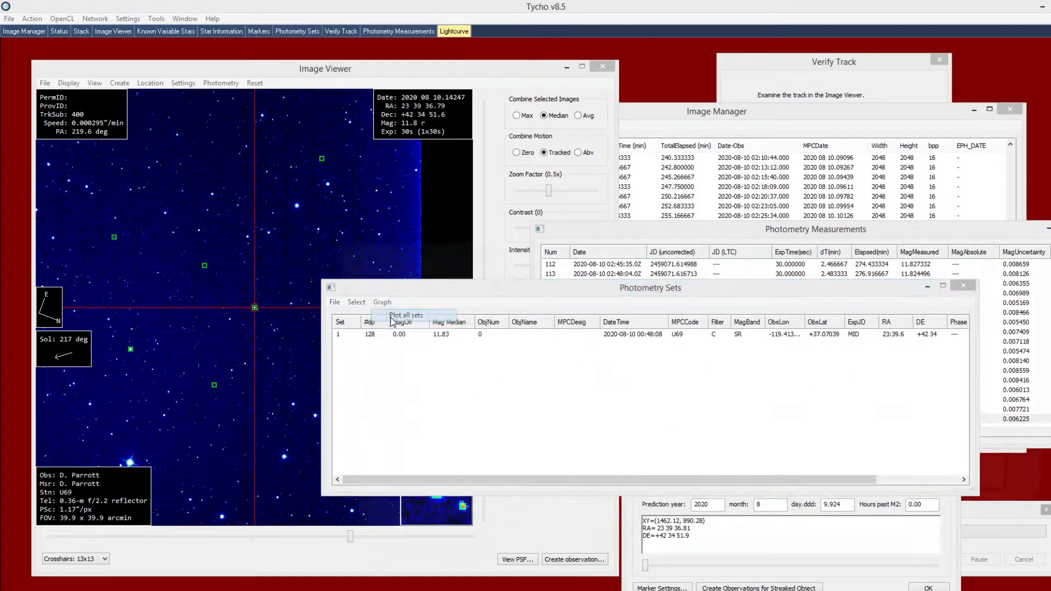
pyautogui.moveTo(524, 253); pyautogui.dragTo(507, 231)
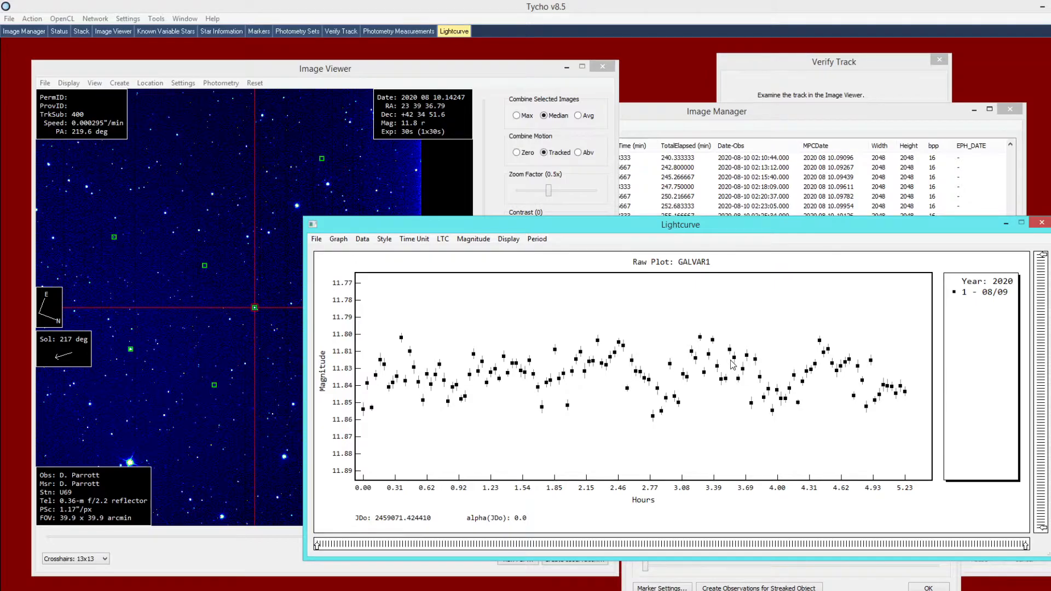
# Step: Check the last images in the list and inspect the photometry measurement behind the faint lightcurve point before 1.85 hours
pyautogui.click(31, 32)
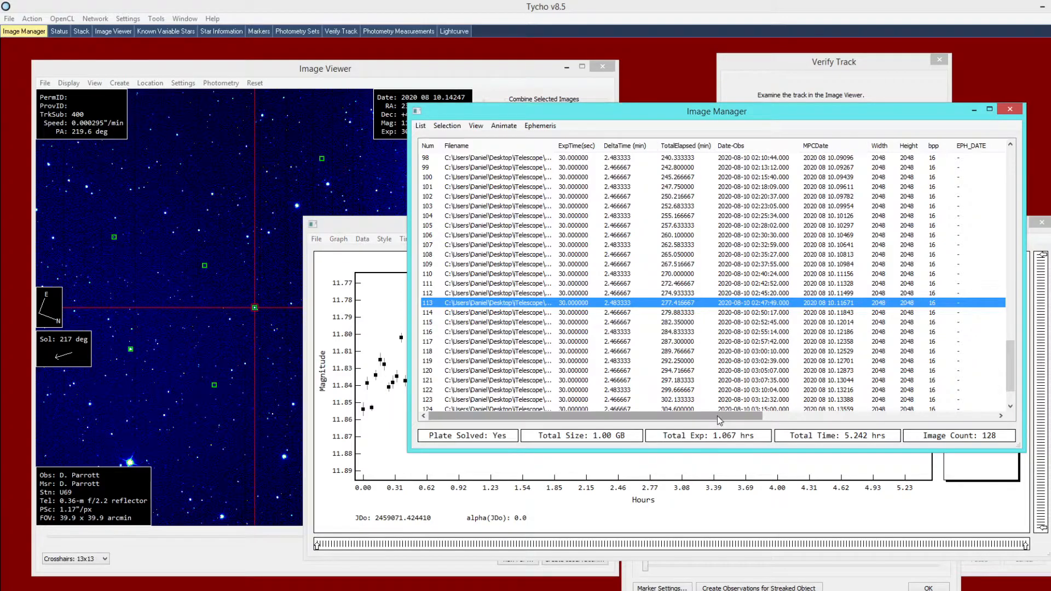
pyautogui.moveTo(1012, 372); pyautogui.dragTo(1011, 383)
pyautogui.moveTo(376, 228); pyautogui.dragTo(359, 225)
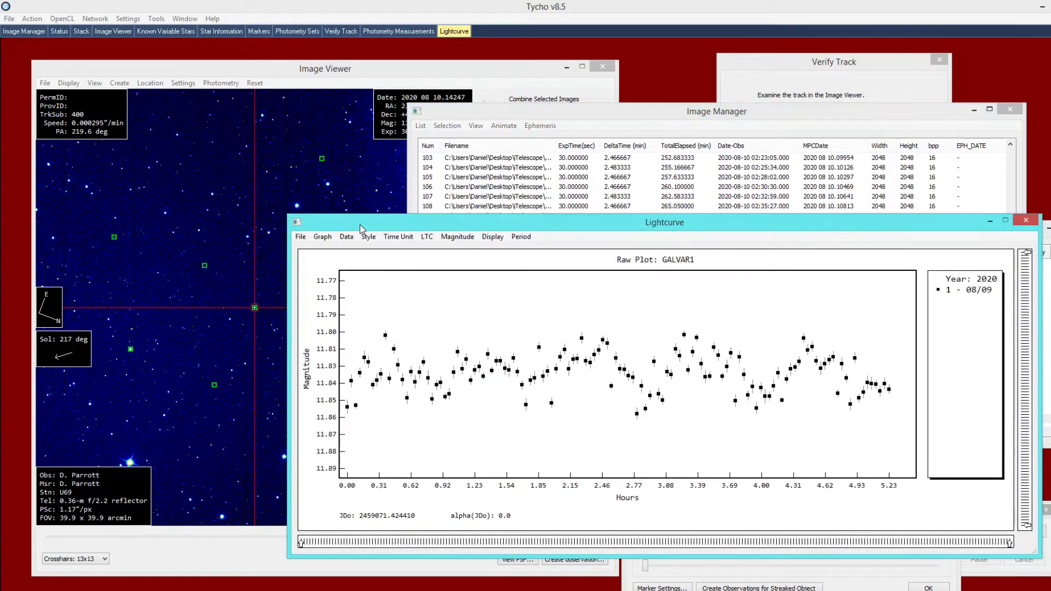
pyautogui.click(527, 406)
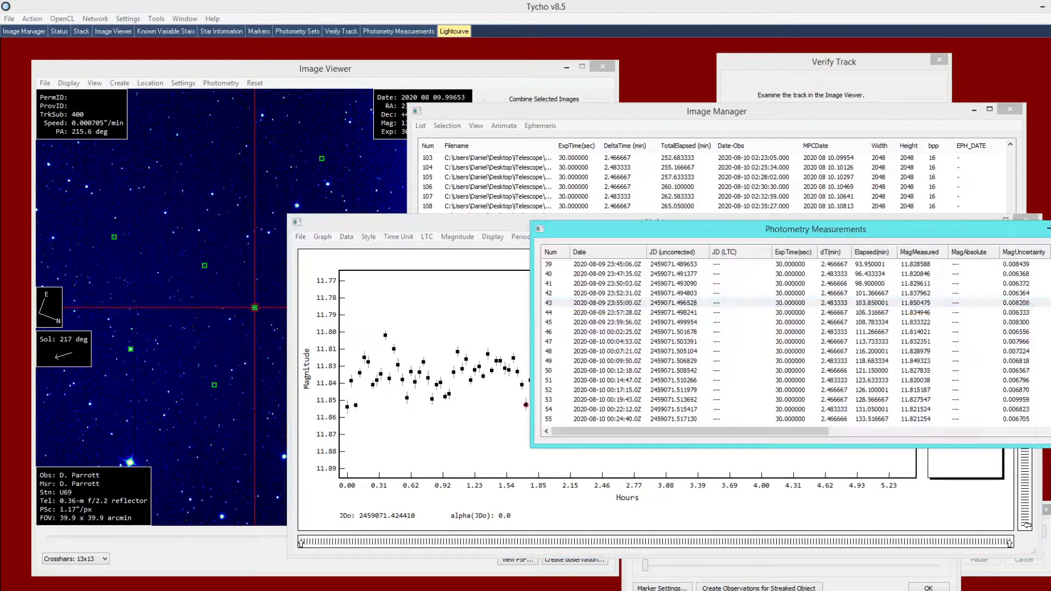
pyautogui.moveTo(1007, 230); pyautogui.dragTo(541, 125)
pyautogui.click(759, 222)
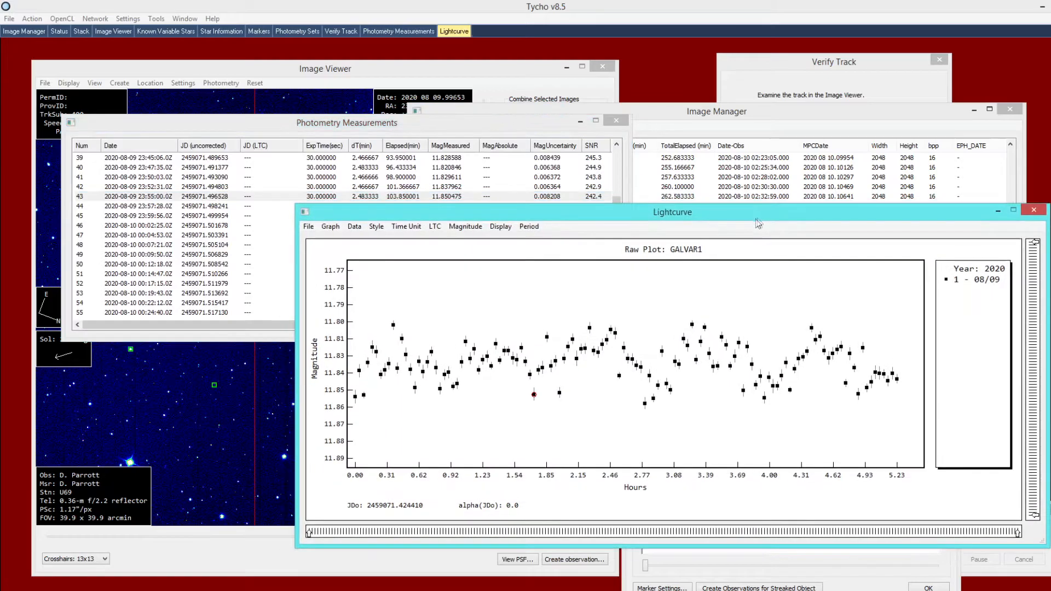
# Step: Run a period search on the GALVAR1 lightcurve and select the first candidate in the period list
pyautogui.click(529, 227)
pyautogui.click(527, 237)
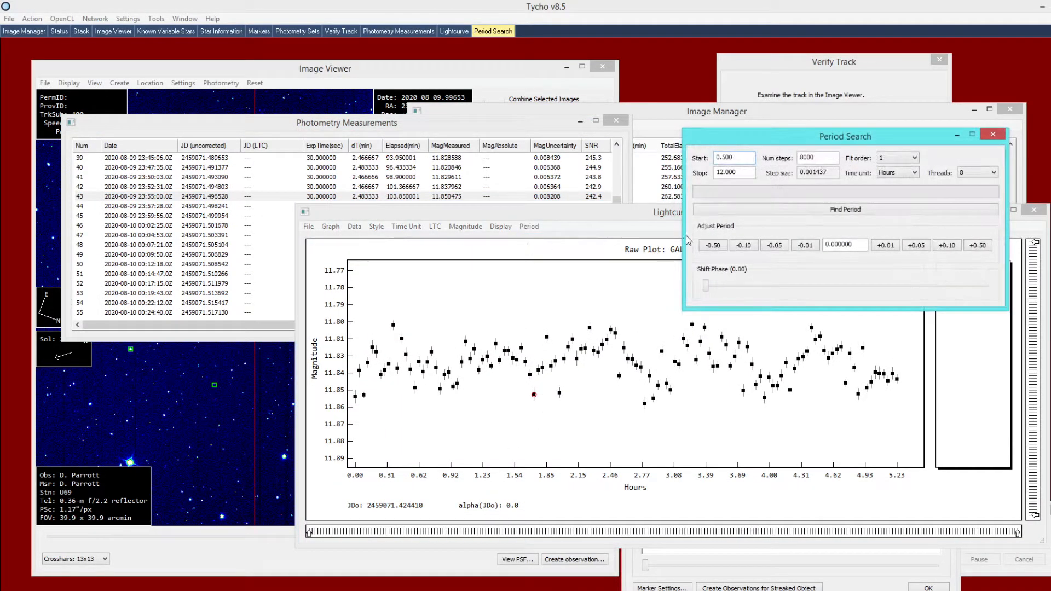
pyautogui.click(743, 210)
pyautogui.moveTo(716, 137); pyautogui.dragTo(483, 114)
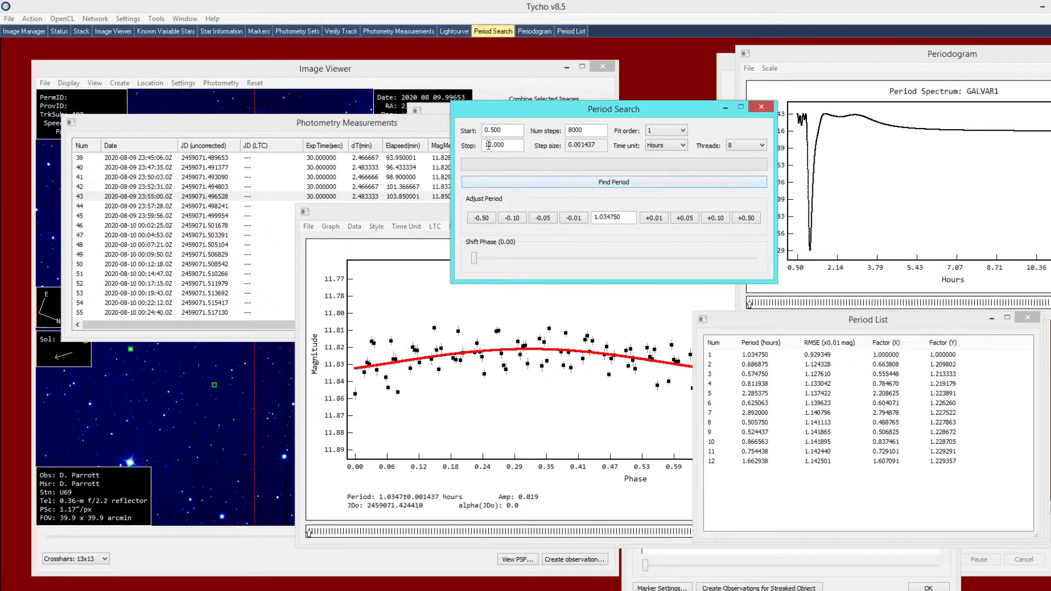
pyautogui.click(744, 355)
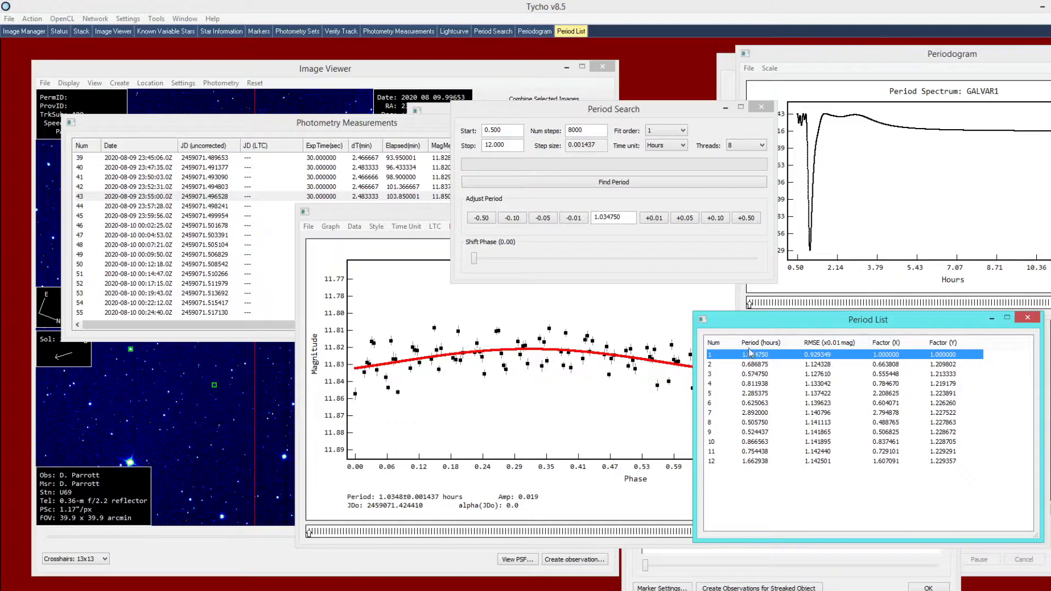
# Step: Examine the magnitude band and filter choices in the star catalog settings and close them without saving
pyautogui.click(339, 125)
pyautogui.moveTo(337, 122); pyautogui.dragTo(339, 120)
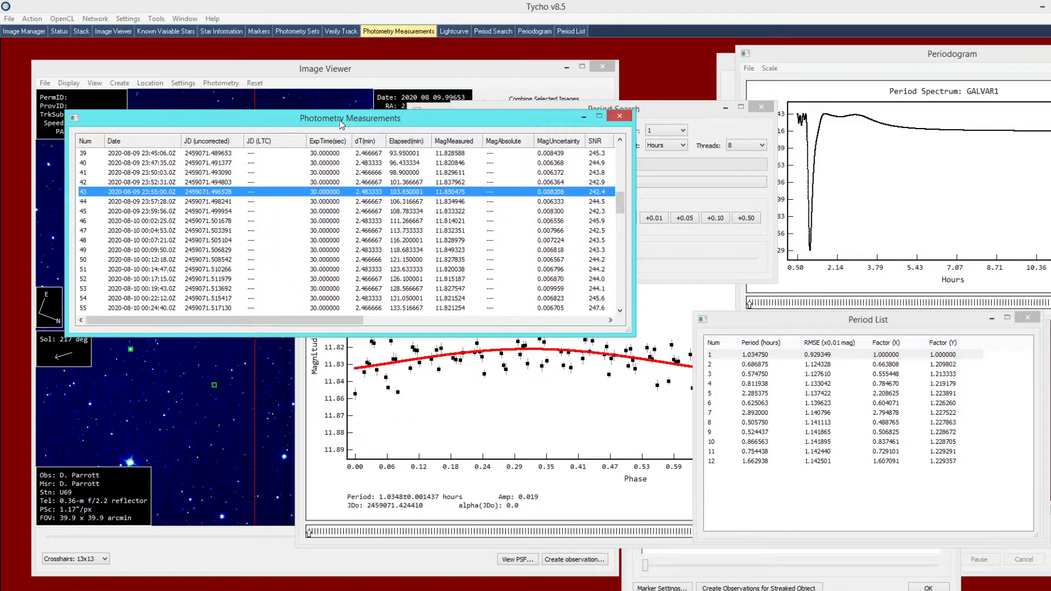
pyautogui.click(127, 18)
pyautogui.click(144, 44)
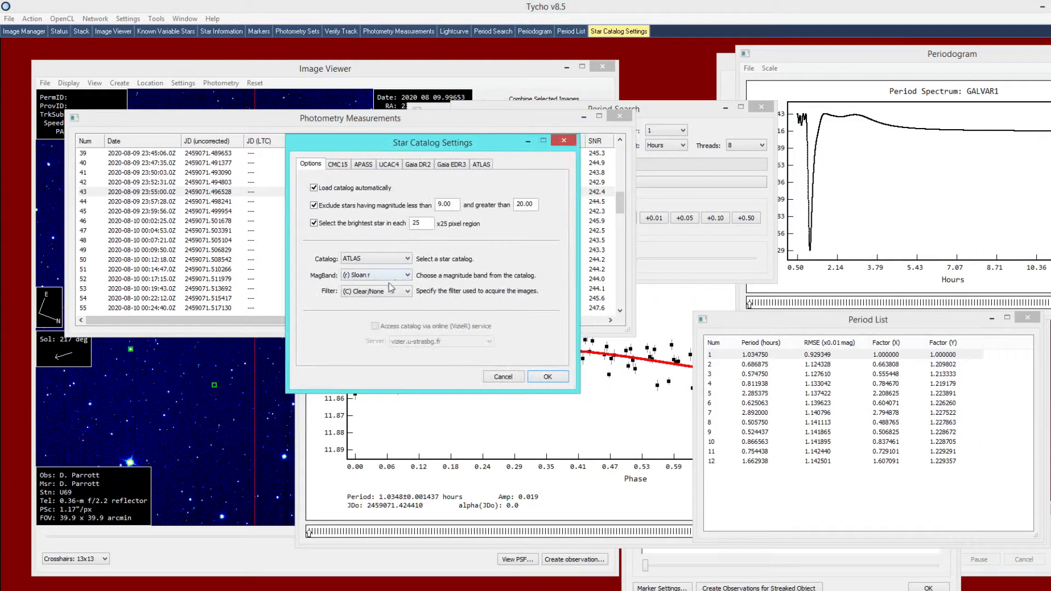
pyautogui.click(383, 280)
pyautogui.click(377, 295)
pyautogui.click(366, 279)
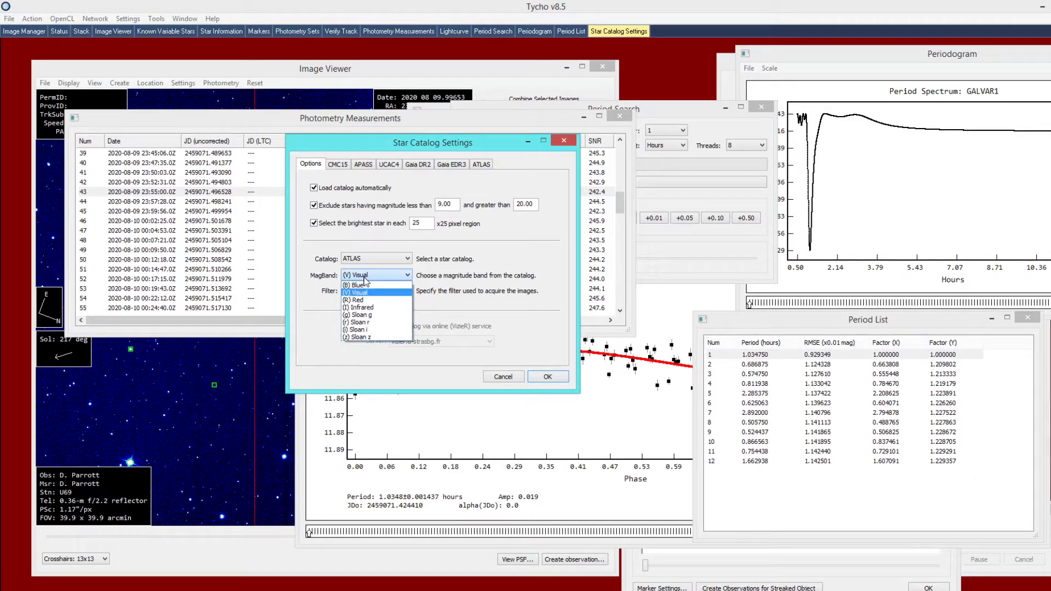
pyautogui.click(370, 322)
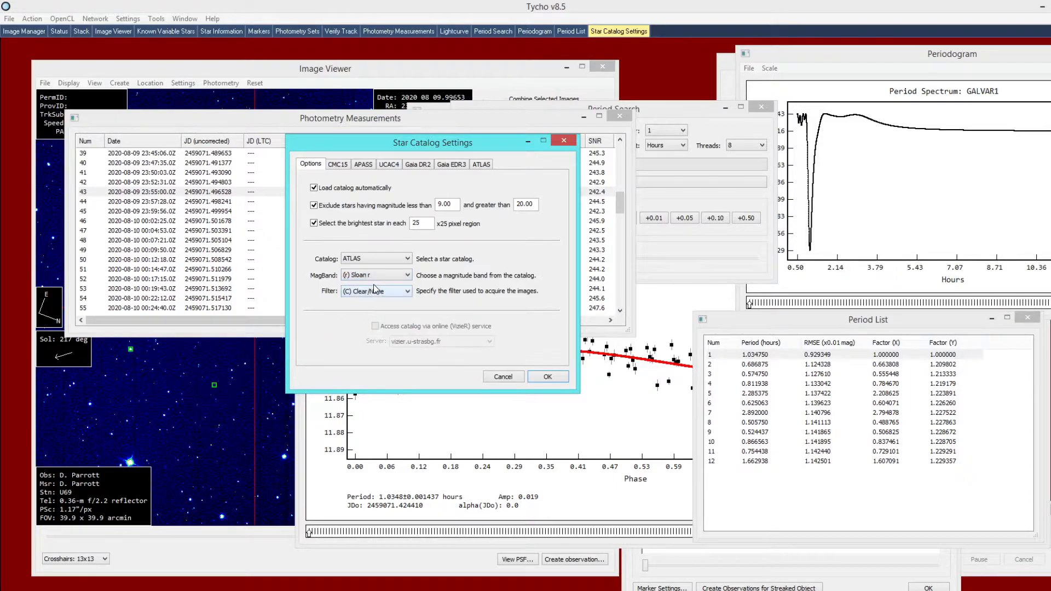
pyautogui.click(500, 376)
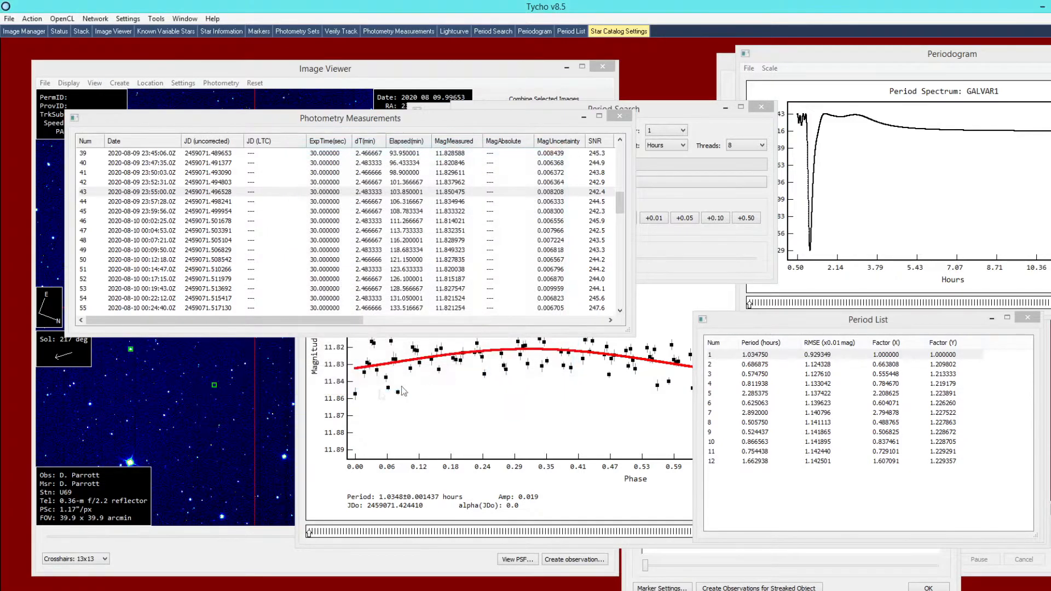
# Step: View the full phased lightcurve and open the AAVSO export for the photometry set
pyautogui.moveTo(603, 211); pyautogui.dragTo(570, 196)
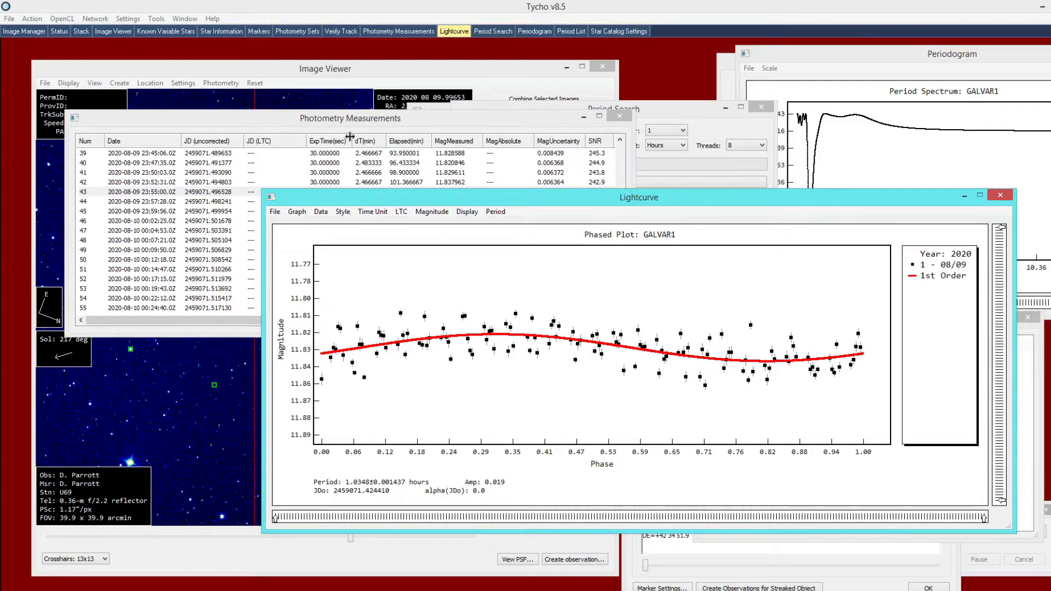
pyautogui.click(302, 31)
pyautogui.moveTo(456, 281); pyautogui.dragTo(388, 119)
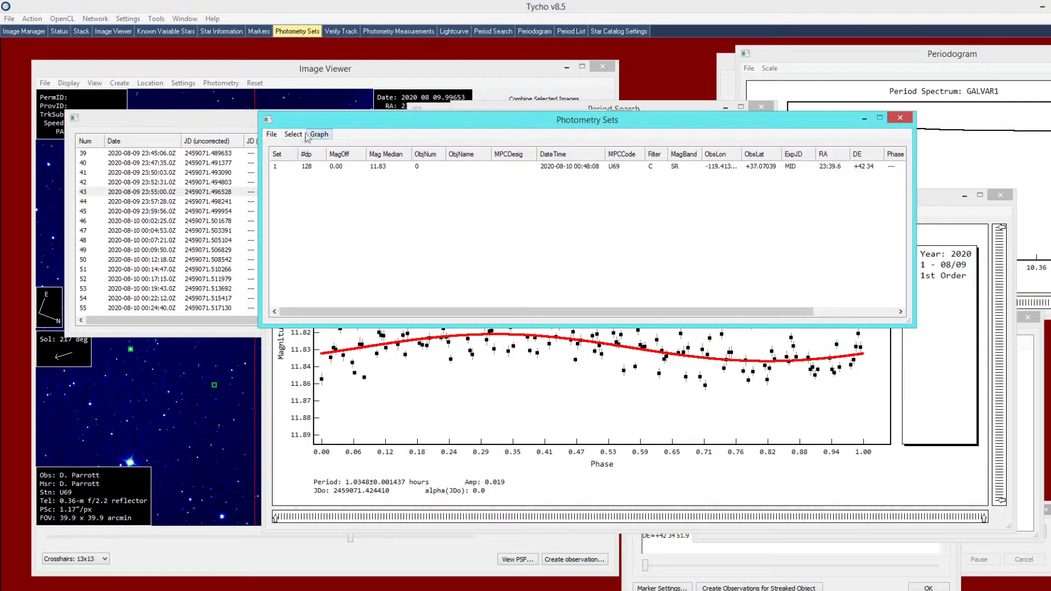
pyautogui.click(271, 134)
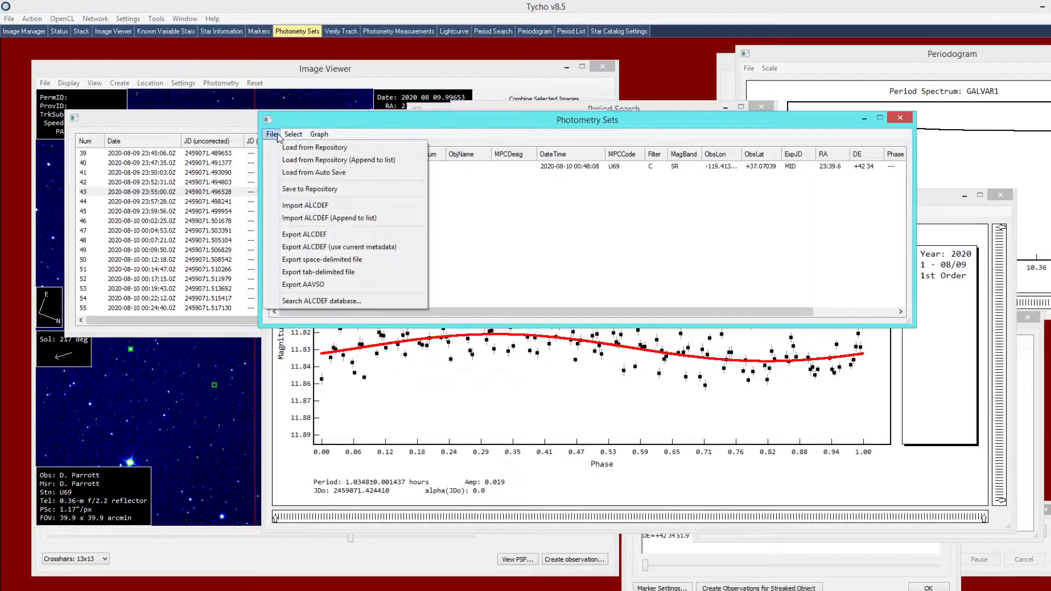
pyautogui.click(325, 288)
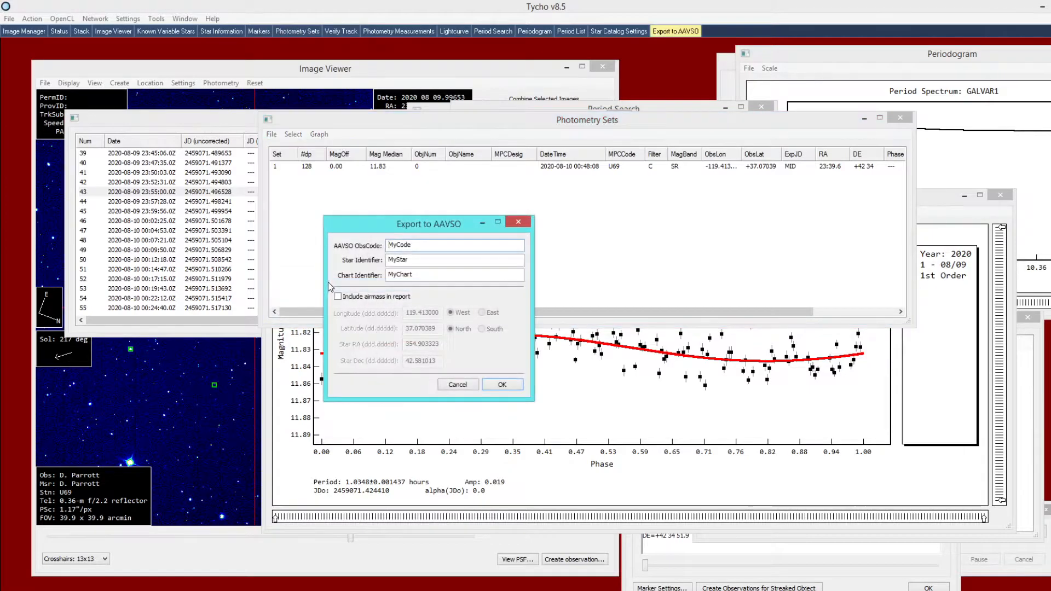
# Step: Export the photometry set to AAVSO as 1.txt with star identifier GALVAR1, chart identifier ATLAS REFCAT2 and airmass included
pyautogui.moveTo(425, 245); pyautogui.dragTo(361, 246)
pyautogui.moveTo(416, 261); pyautogui.dragTo(383, 260)
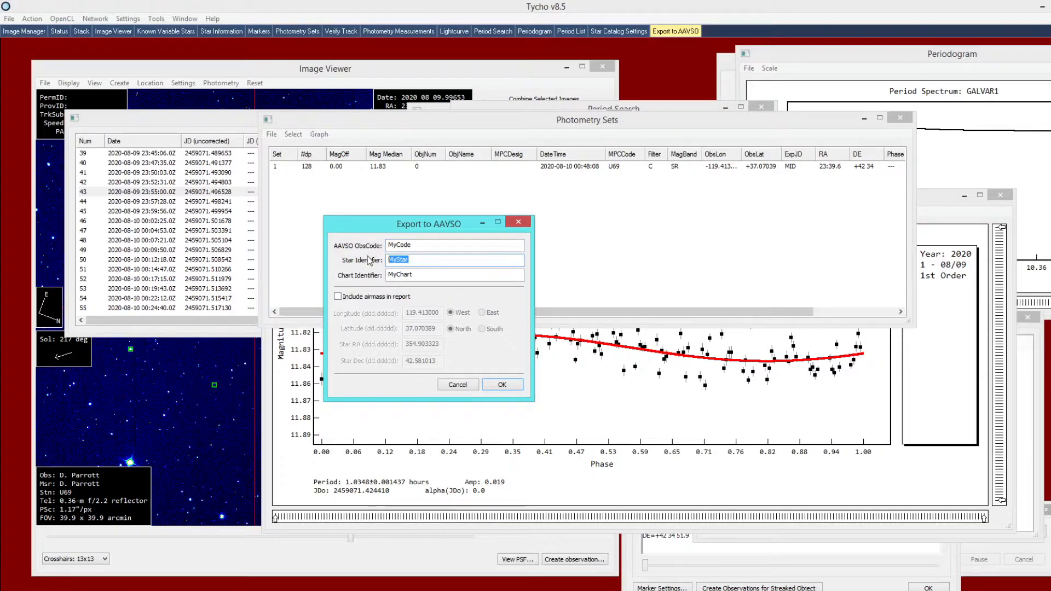
pyautogui.write('GALVAR1')
pyautogui.moveTo(424, 276); pyautogui.dragTo(386, 275)
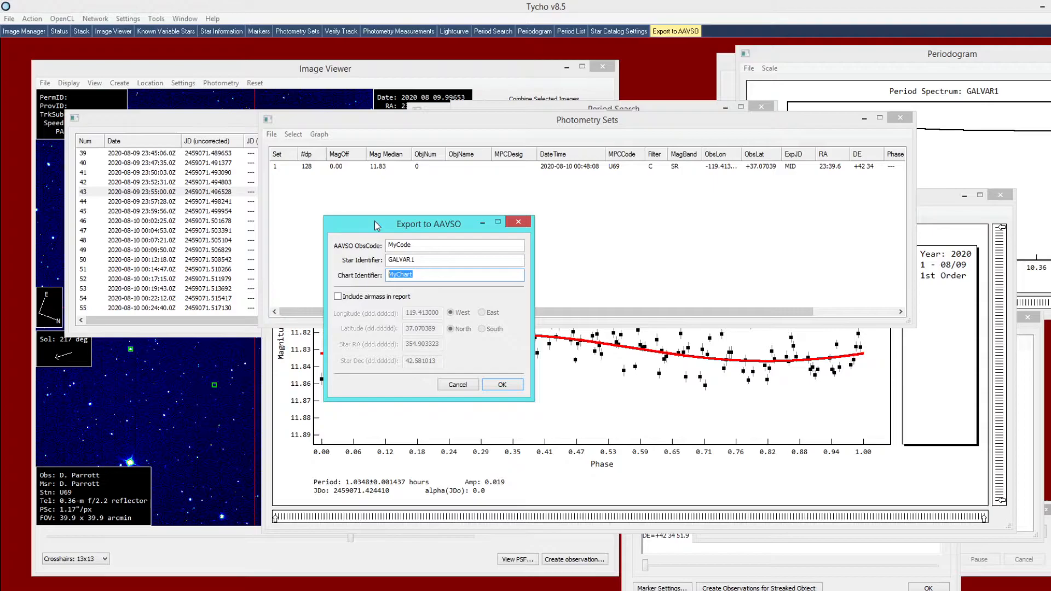
pyautogui.write('ATLAS REFCAT2')
pyautogui.moveTo(445, 275); pyautogui.dragTo(372, 271)
pyautogui.click(367, 299)
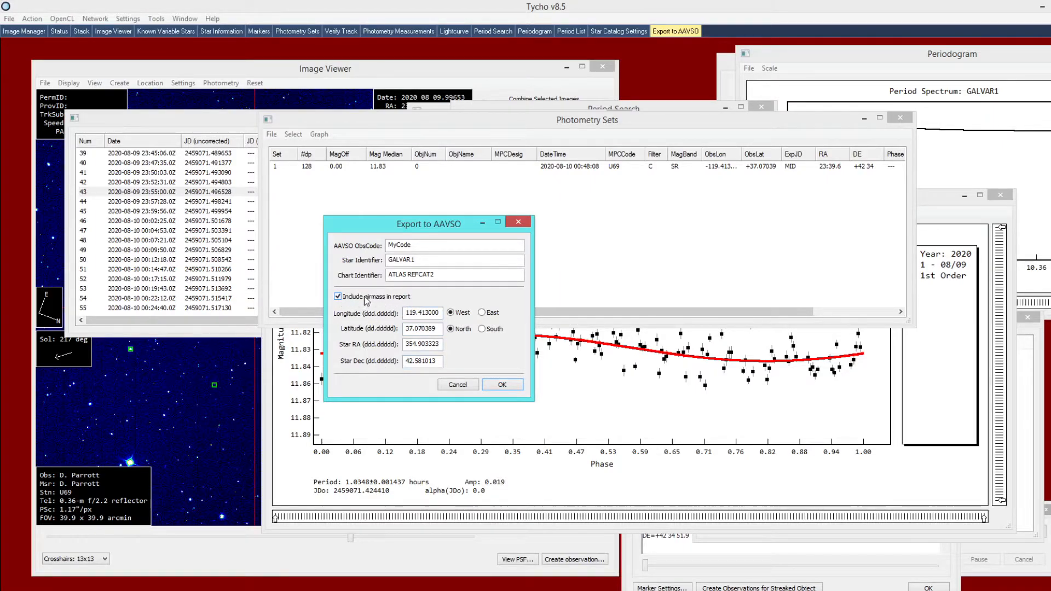
pyautogui.click(494, 387)
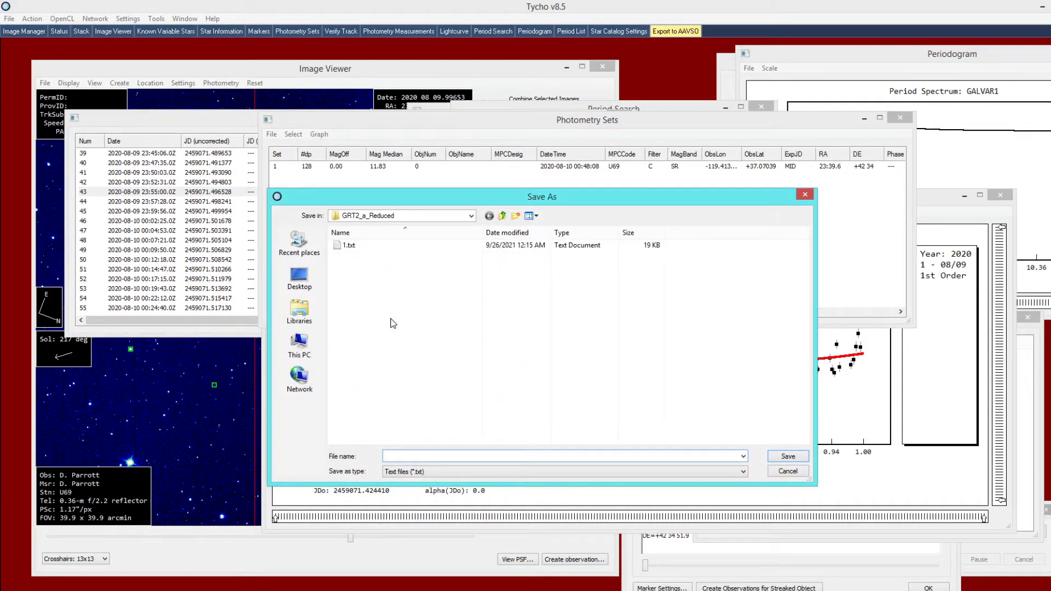
pyautogui.doubleClick(350, 247)
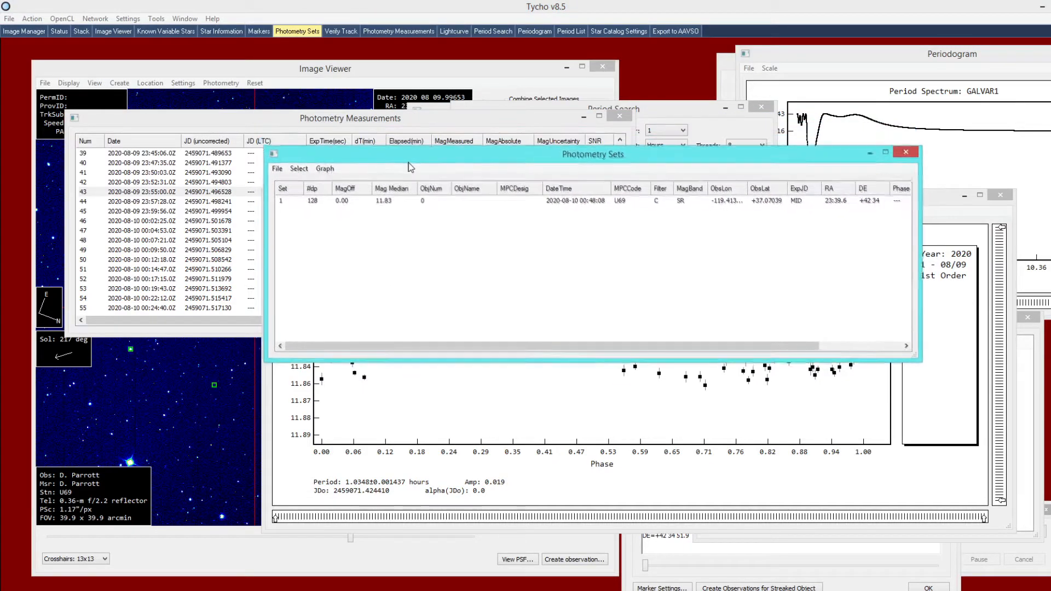
# Step: Bring up the AAVSO export's save dialog again and open the exported 1.txt from it in Notepad
pyautogui.click(280, 170)
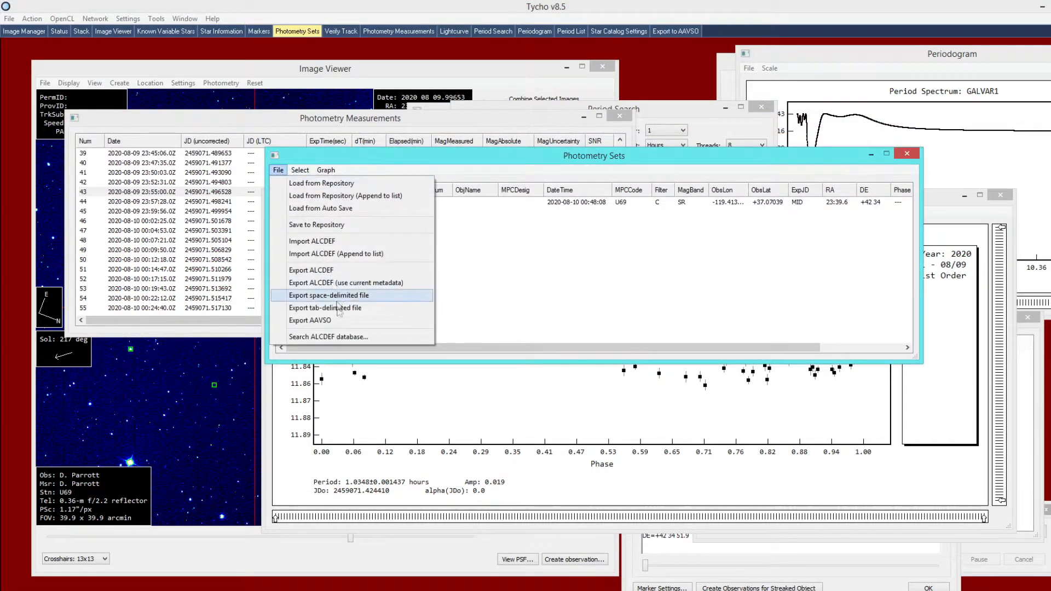
pyautogui.click(378, 321)
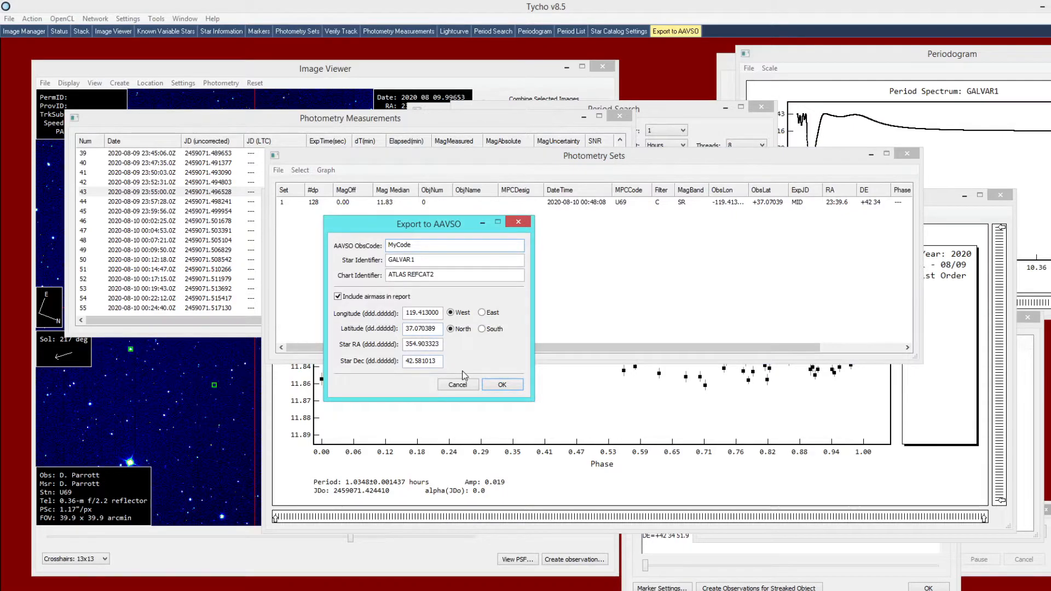
pyautogui.click(491, 386)
pyautogui.click(350, 245)
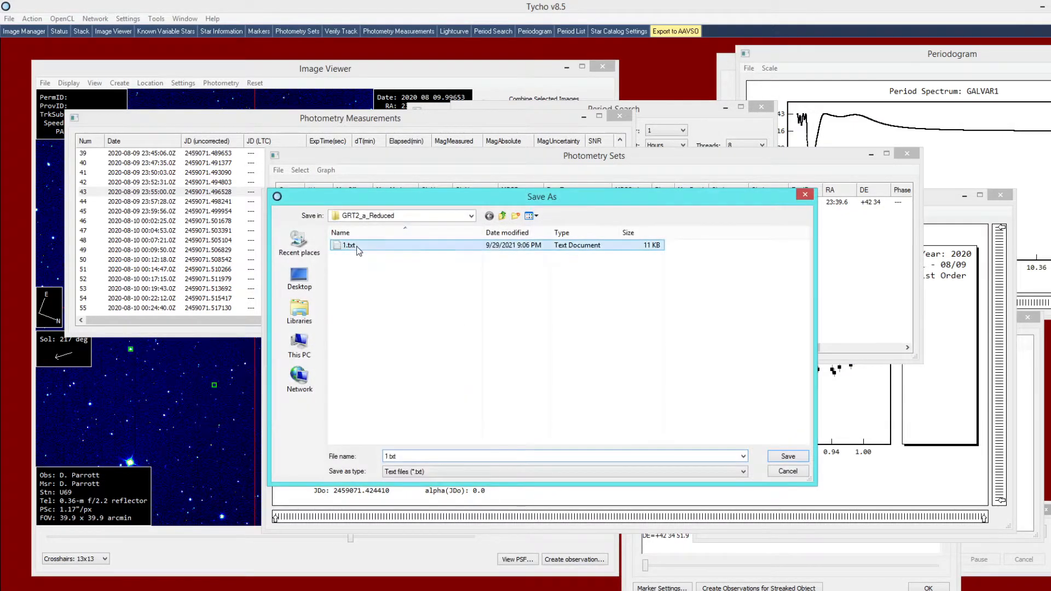
pyautogui.rightClick(356, 246)
pyautogui.click(384, 295)
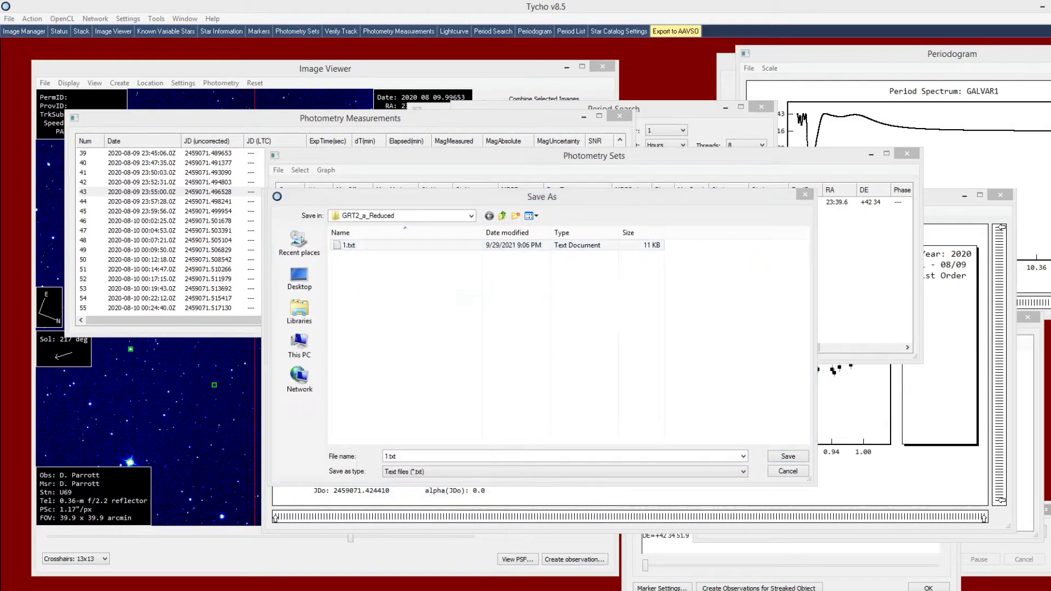
pyautogui.moveTo(698, 170); pyautogui.dragTo(460, 156)
pyautogui.moveTo(911, 209)
pyautogui.mouseDown()
pyautogui.moveTo(911, 227)
pyautogui.moveTo(910, 207)
pyautogui.mouseUp()
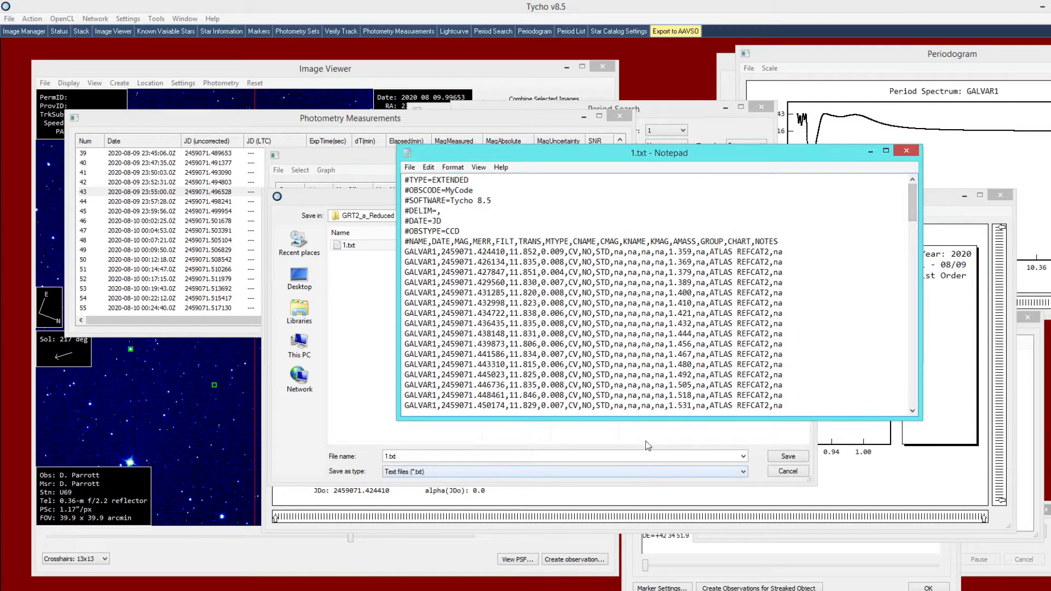
# Step: Enlarge the report window, read the exported observations from header to last rows, and close the report and save dialog
pyautogui.moveTo(635, 420); pyautogui.dragTo(629, 557)
pyautogui.moveTo(402, 320); pyautogui.dragTo(532, 313)
pyautogui.click(522, 282)
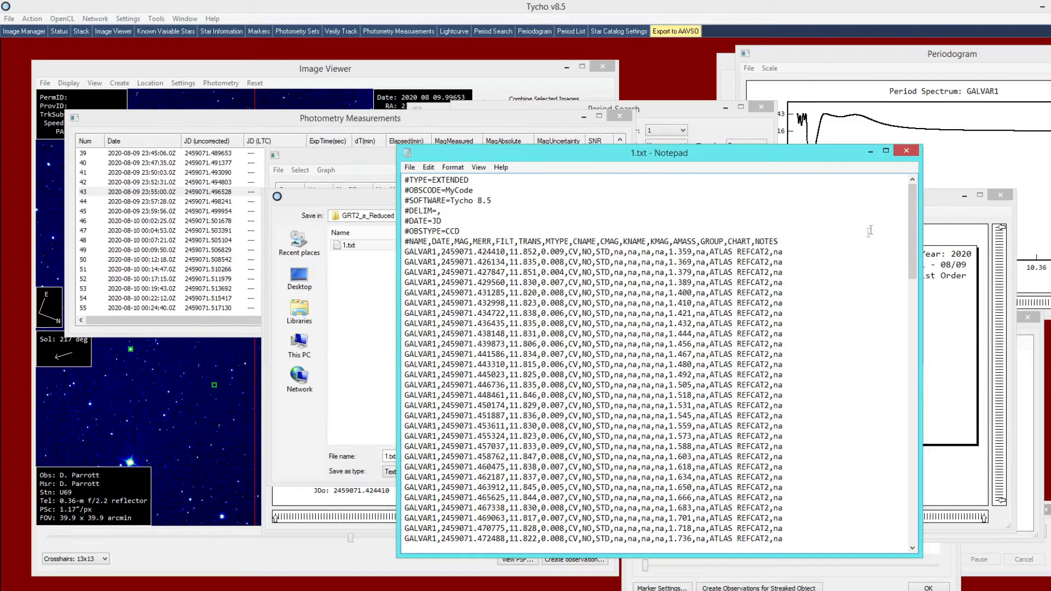
pyautogui.scroll(-20, 876, 356)
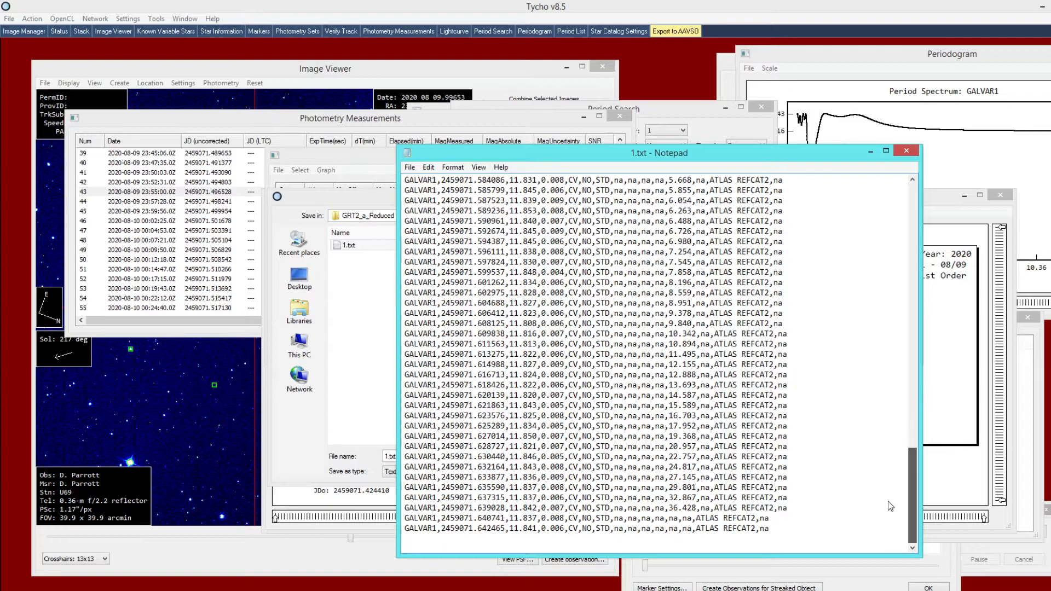
pyautogui.scroll(20, 875, 230)
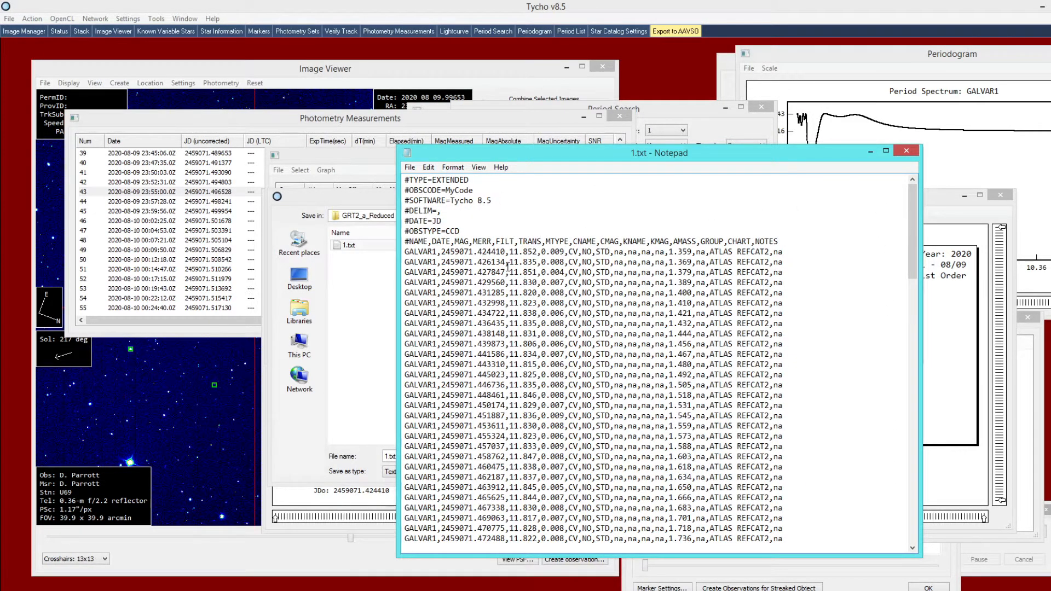
pyautogui.moveTo(910, 222); pyautogui.dragTo(890, 505)
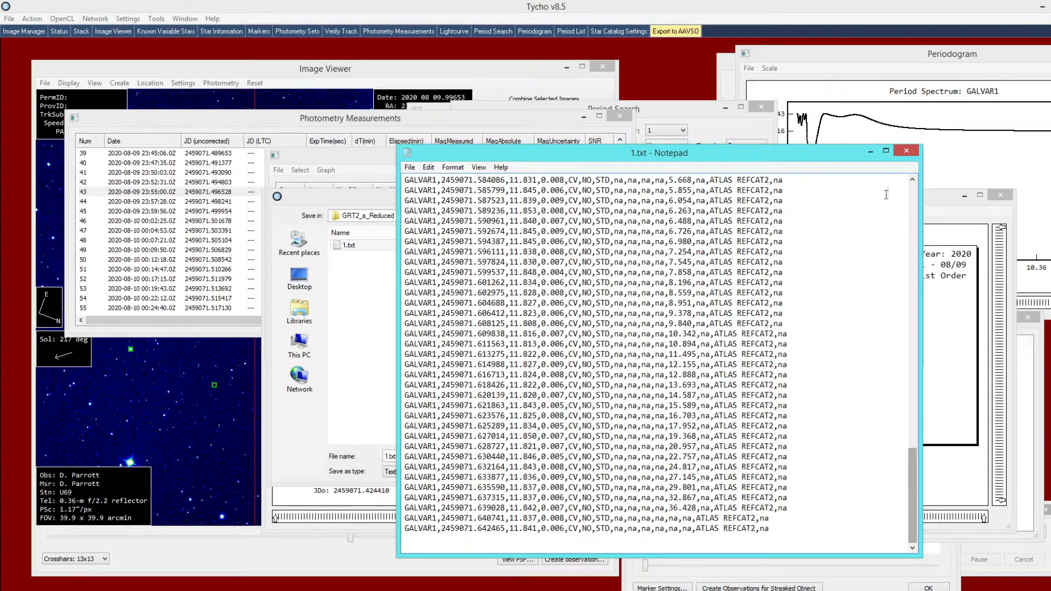
pyautogui.click(907, 150)
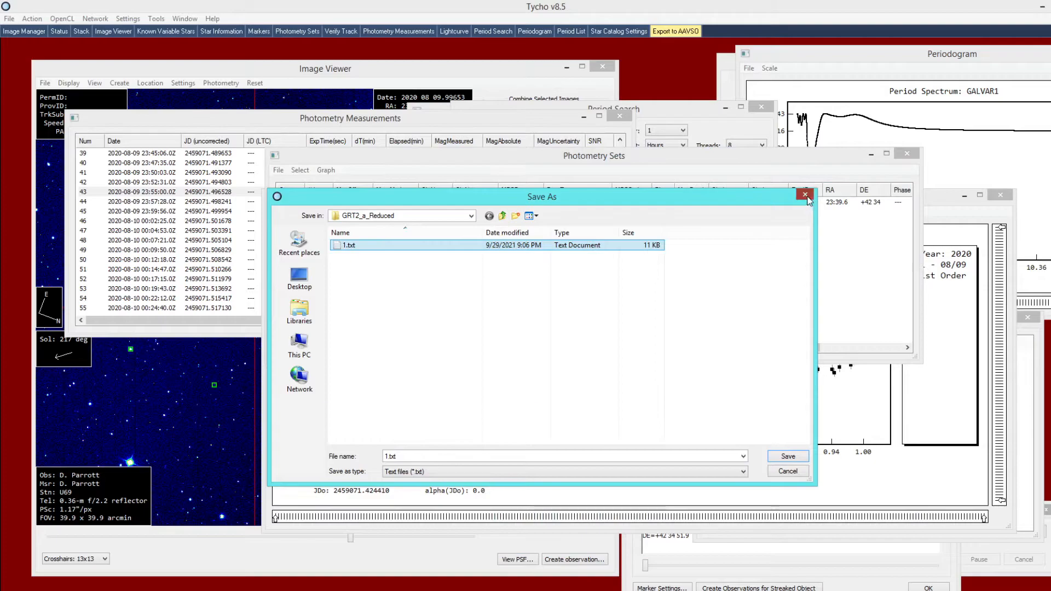
pyautogui.click(805, 194)
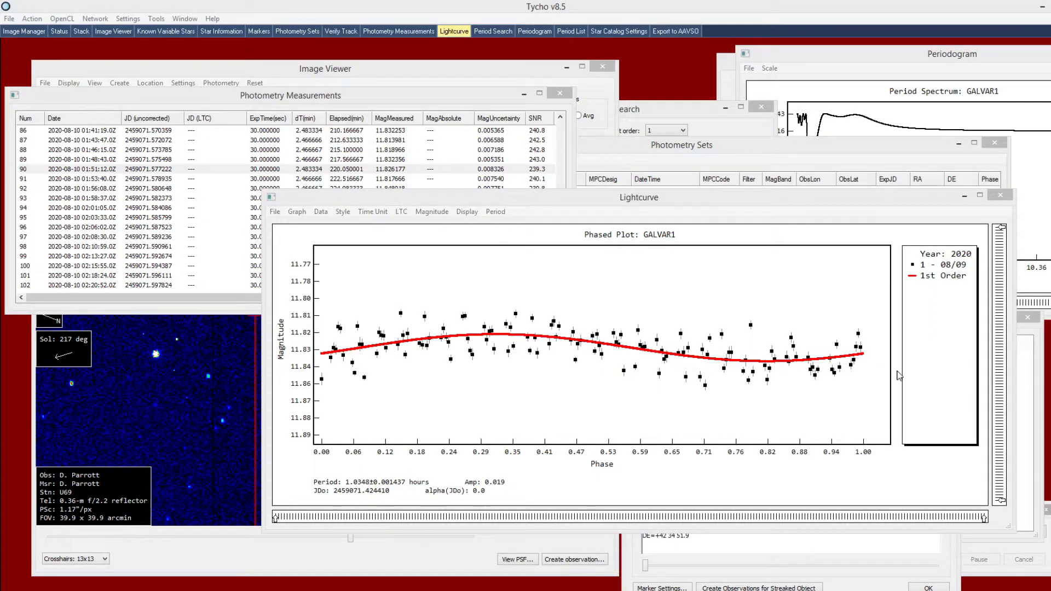
# Step: Inspect the photometry measurements behind the bright lightcurve points near phases 0.39 and 0.79
pyautogui.moveTo(593, 201); pyautogui.dragTo(607, 200)
pyautogui.moveTo(393, 93); pyautogui.dragTo(404, 66)
pyautogui.moveTo(639, 204); pyautogui.dragTo(633, 223)
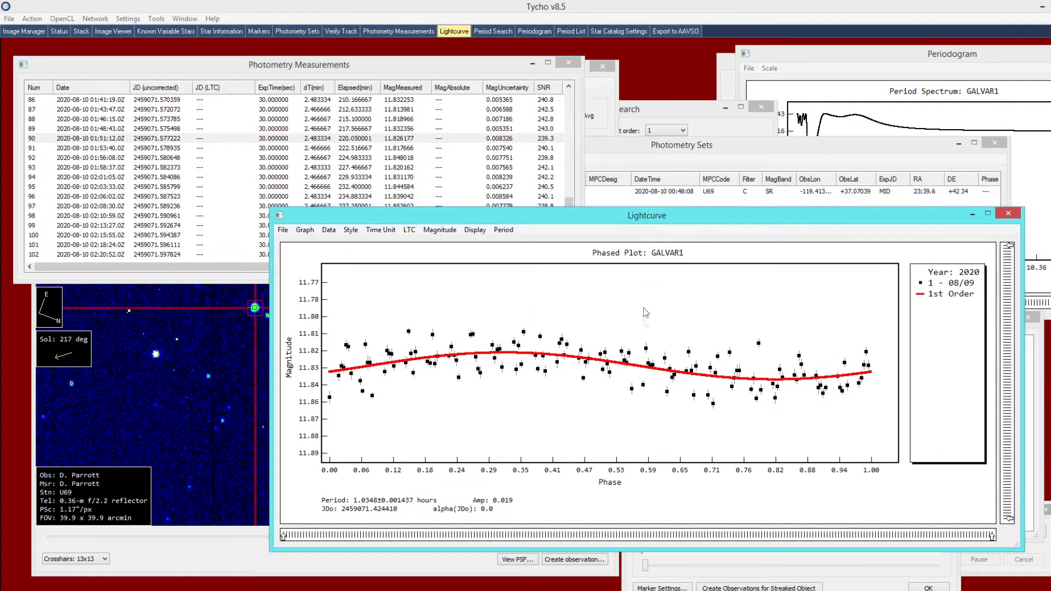
pyautogui.click(541, 337)
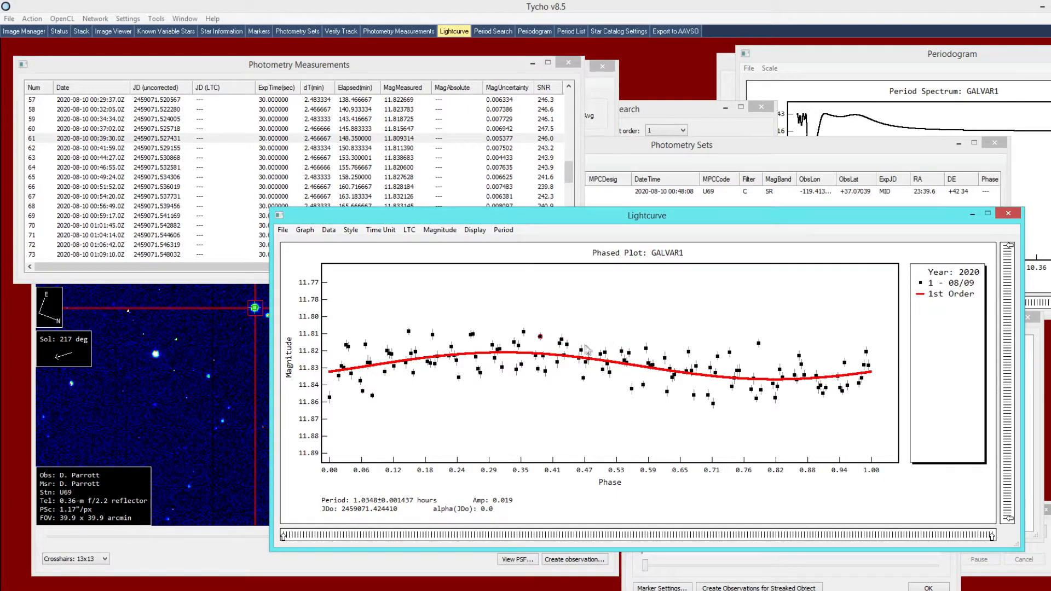
pyautogui.moveTo(416, 64); pyautogui.dragTo(411, 63)
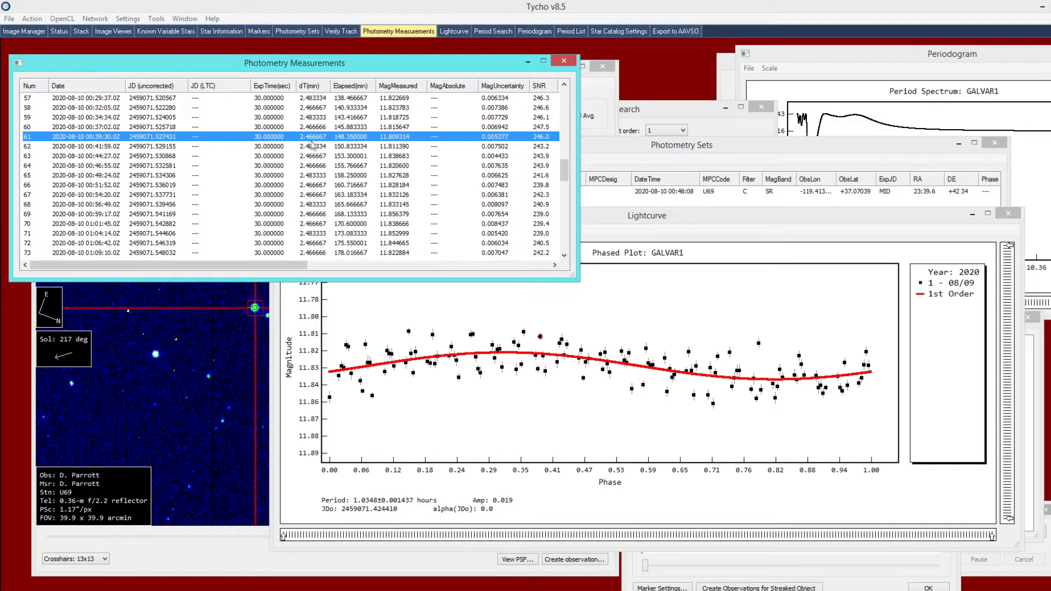
pyautogui.click(758, 343)
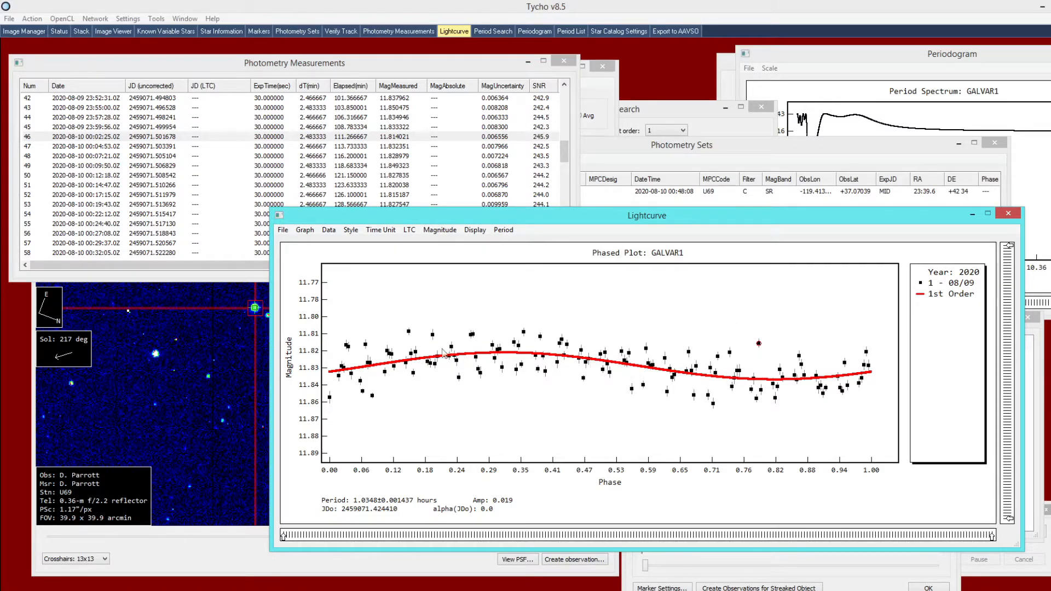
pyautogui.moveTo(378, 64); pyautogui.dragTo(410, 97)
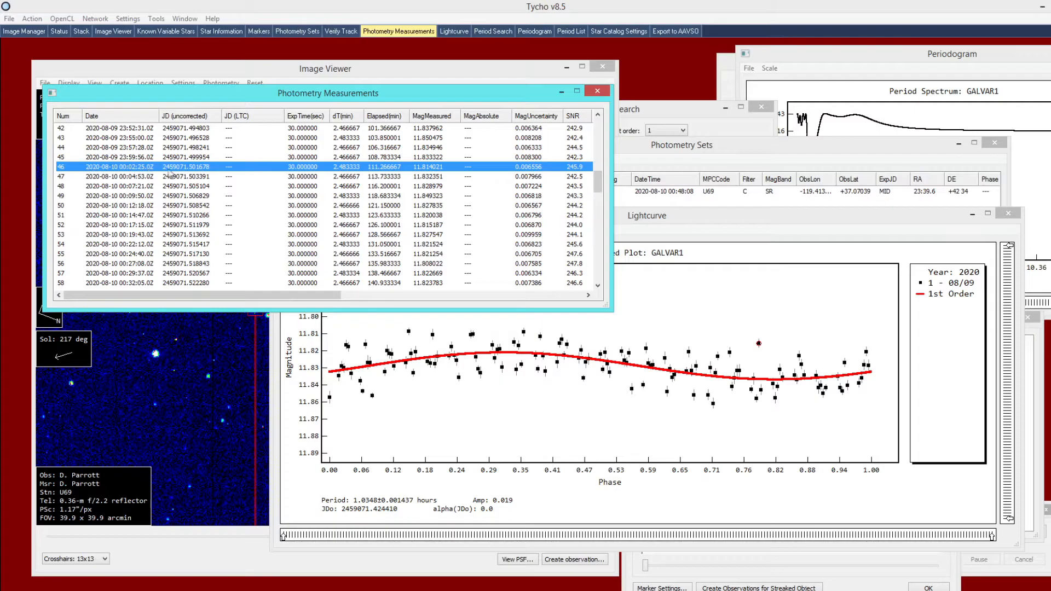
# Step: Arrange the Image Viewer, Photometry Measurements and Lightcurve windows side by side and close the Markers window
pyautogui.moveTo(374, 98); pyautogui.dragTo(907, 84)
pyautogui.moveTo(515, 217); pyautogui.dragTo(521, 243)
pyautogui.moveTo(412, 75); pyautogui.dragTo(385, 76)
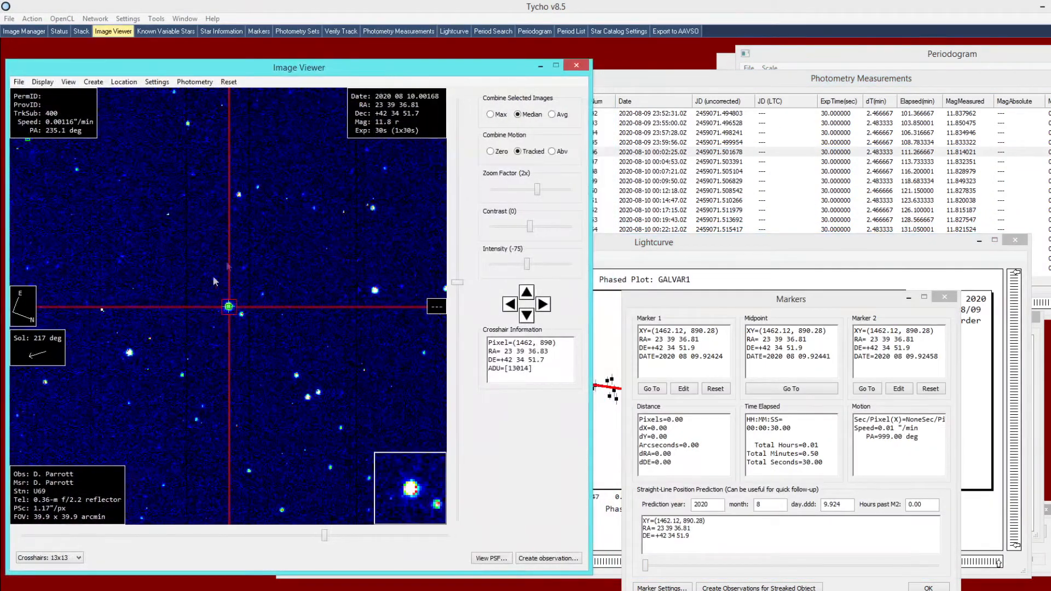
pyautogui.click(648, 319)
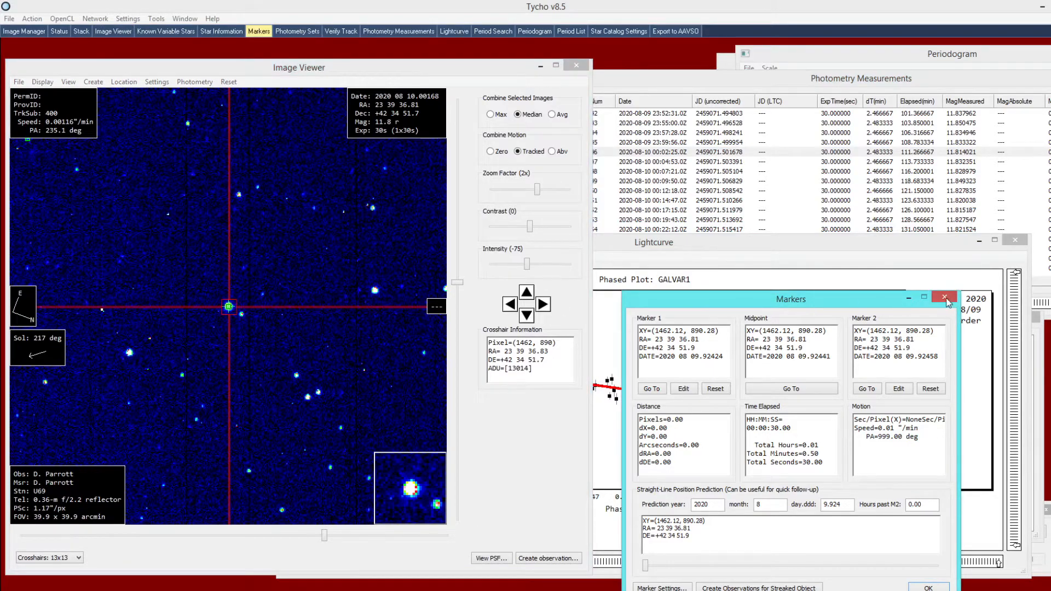
pyautogui.click(944, 296)
pyautogui.click(772, 248)
pyautogui.moveTo(772, 248); pyautogui.dragTo(783, 244)
# Step: Select individual points and a group between about phases 0.46 and 0.69 on the phased plot to inspect their measurements
pyautogui.click(747, 375)
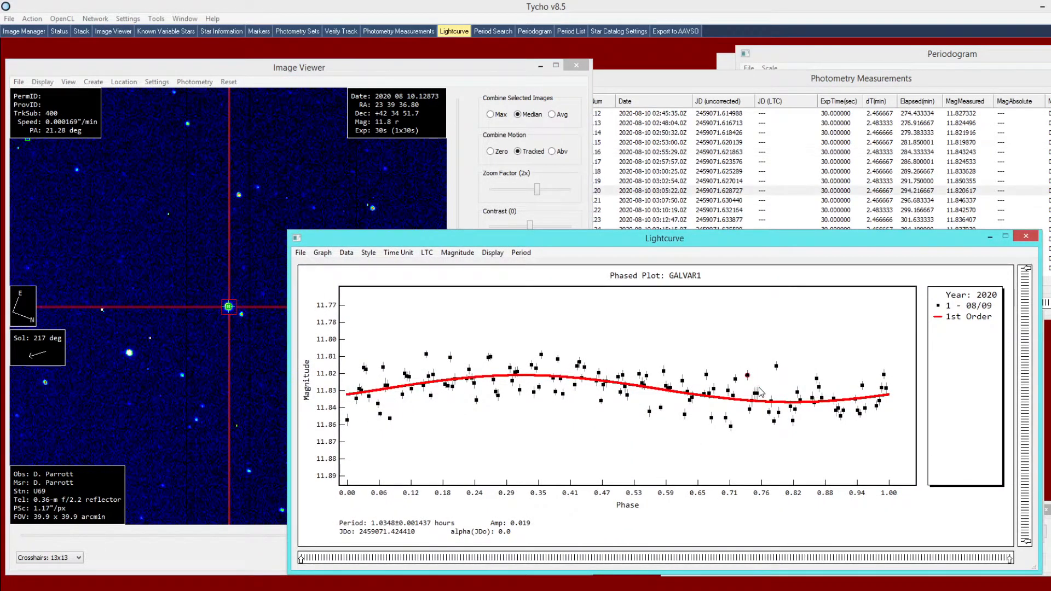
pyautogui.click(735, 379)
pyautogui.click(713, 390)
pyautogui.moveTo(586, 353); pyautogui.dragTo(717, 433)
pyautogui.moveTo(682, 82); pyautogui.dragTo(680, 62)
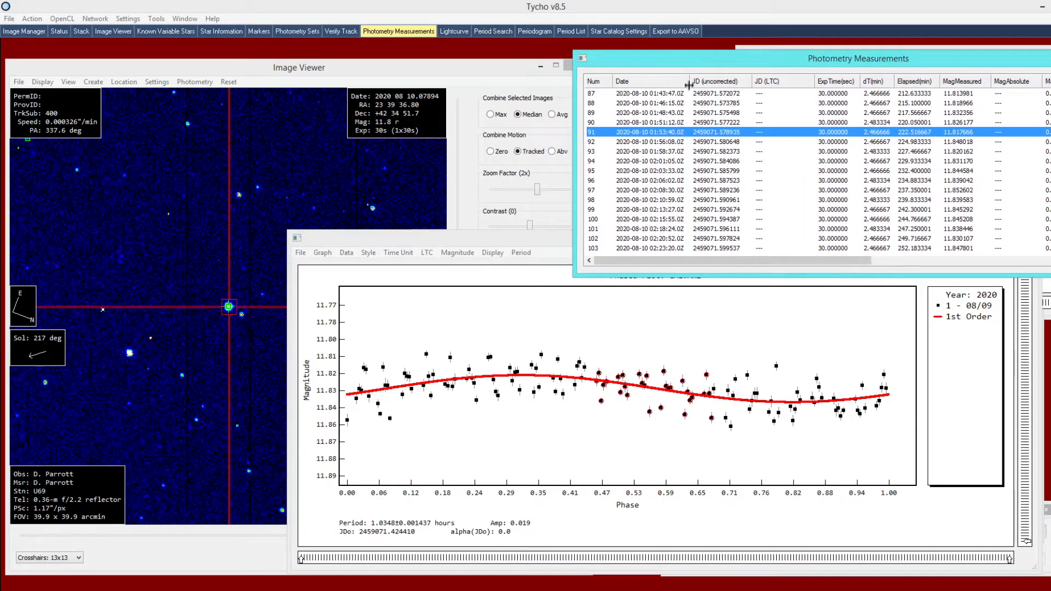
pyautogui.click(536, 246)
pyautogui.moveTo(534, 242); pyautogui.dragTo(524, 243)
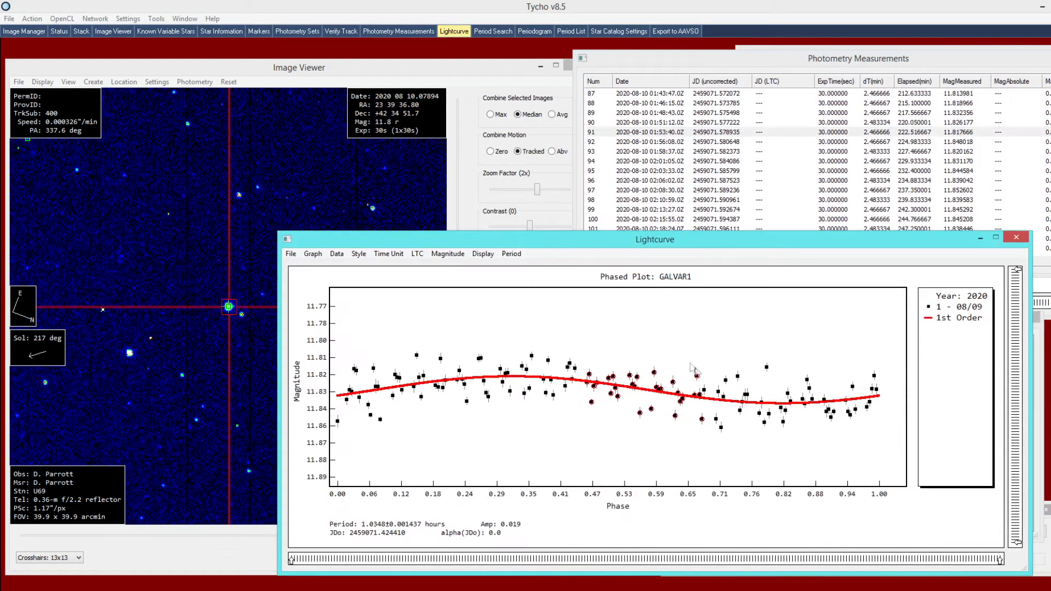
# Step: Select the bright outlier near phase 0.79 and view the object profile of the star in its image
pyautogui.moveTo(759, 358)
pyautogui.mouseDown()
pyautogui.moveTo(790, 382)
pyautogui.moveTo(778, 376)
pyautogui.mouseUp()
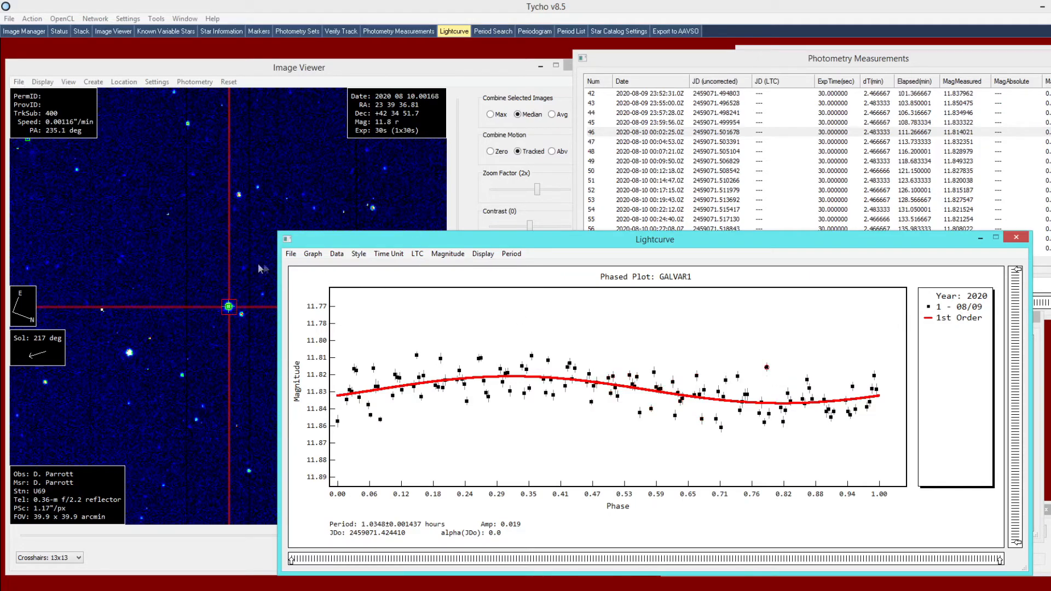
pyautogui.click(230, 354)
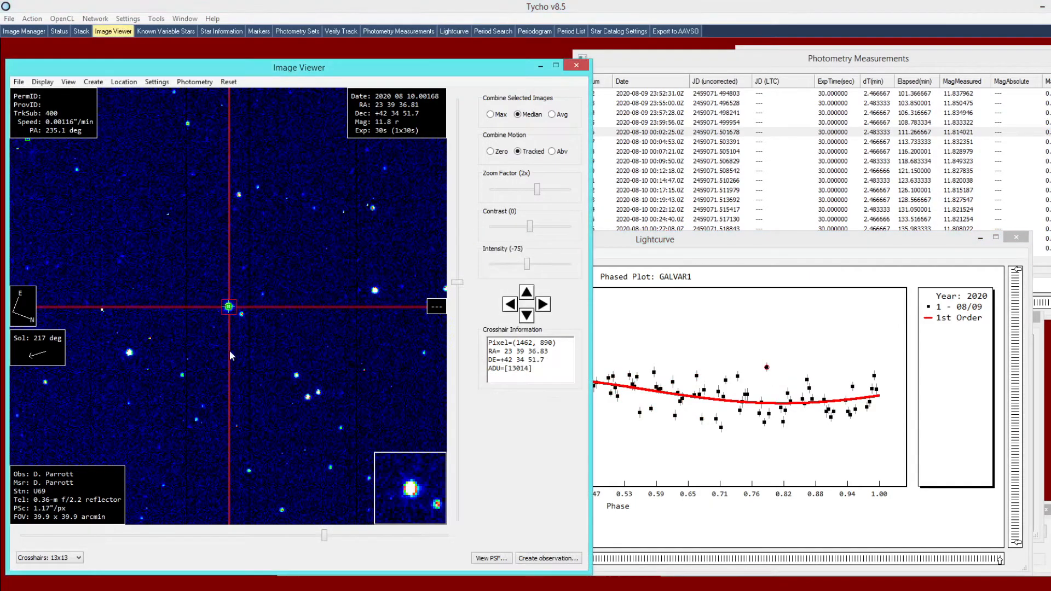
pyautogui.scroll(2, 242, 319)
pyautogui.scroll(-2, 231, 324)
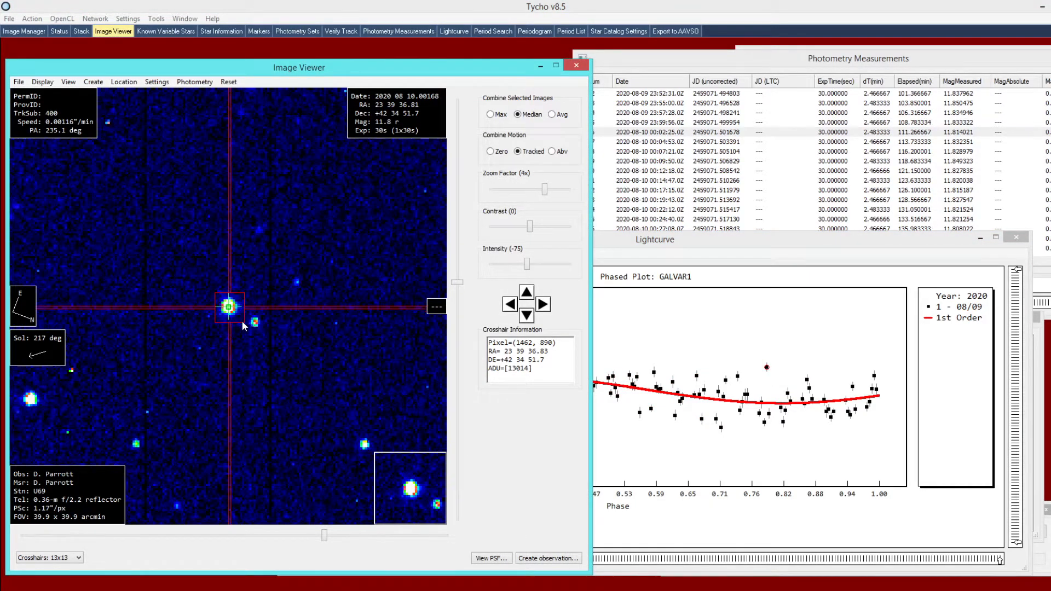
pyautogui.rightClick(269, 336)
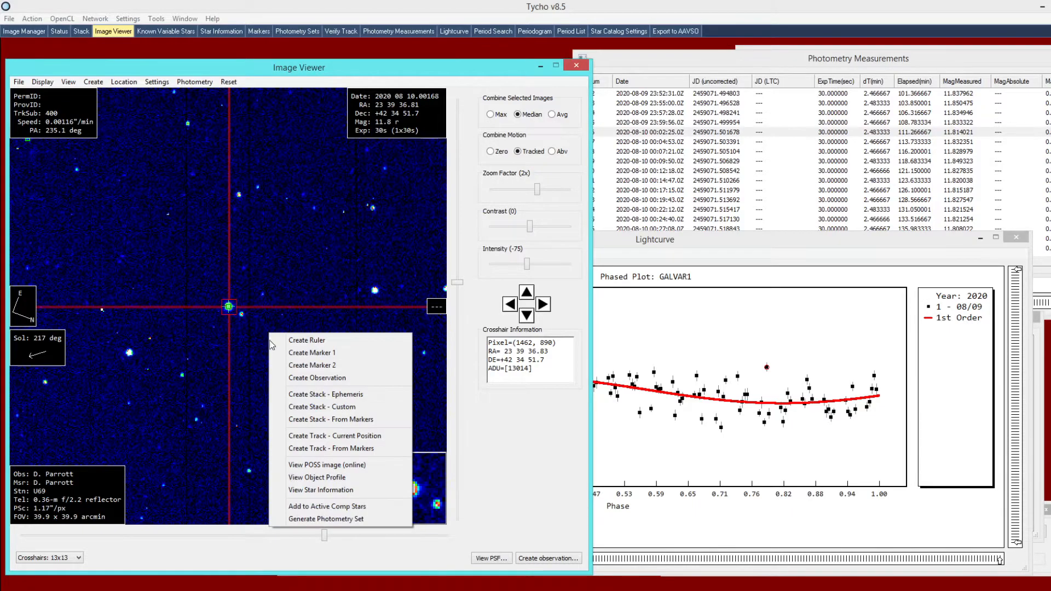
pyautogui.click(316, 478)
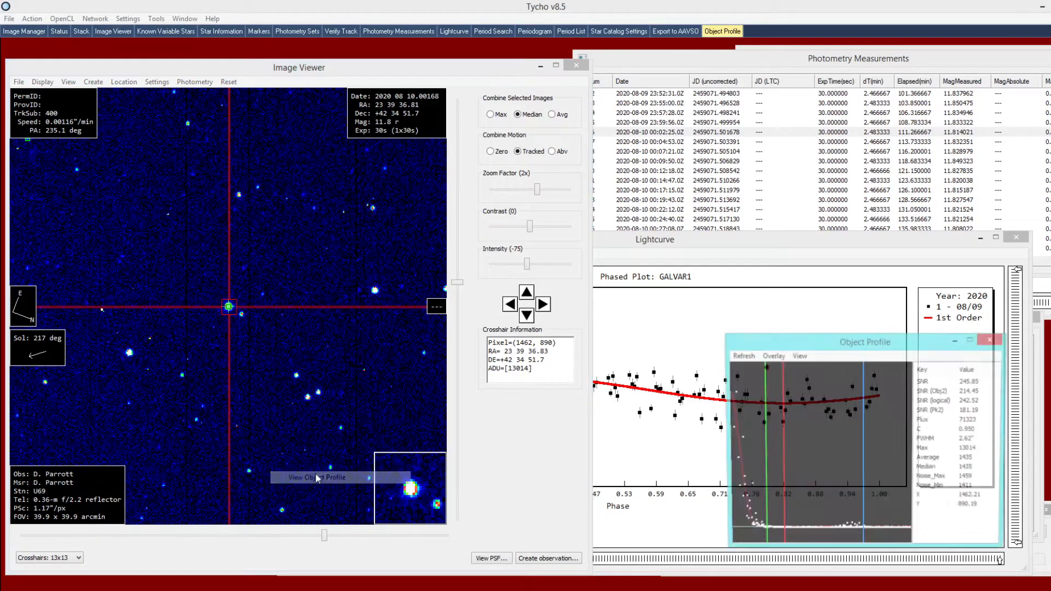
pyautogui.moveTo(793, 345); pyautogui.dragTo(506, 260)
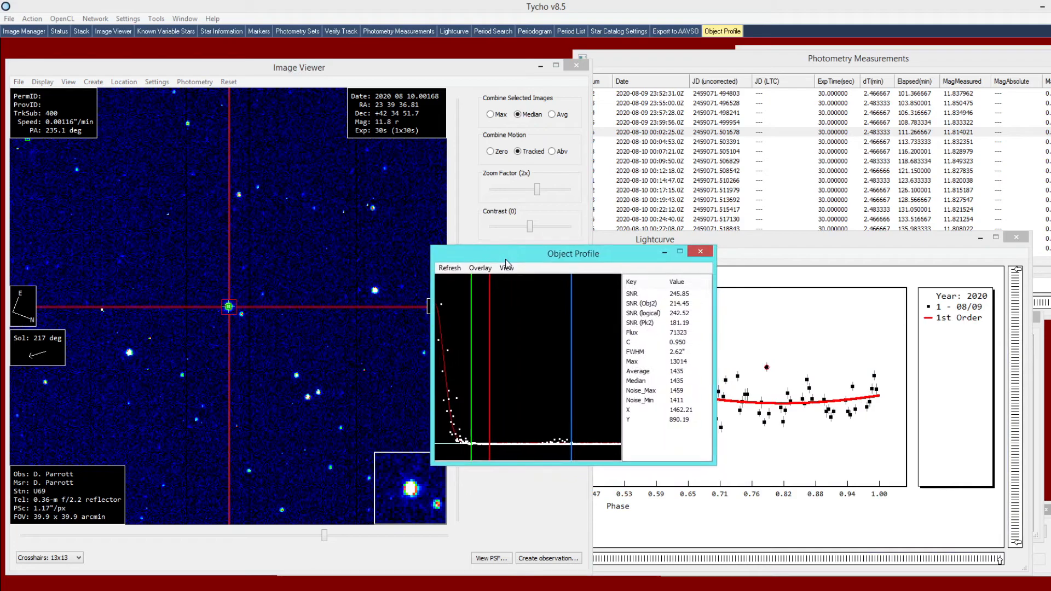
# Step: Switch the object profile to the full two-sided curve and back to Half Gaussian to compare the fits
pyautogui.click(506, 268)
pyautogui.click(516, 281)
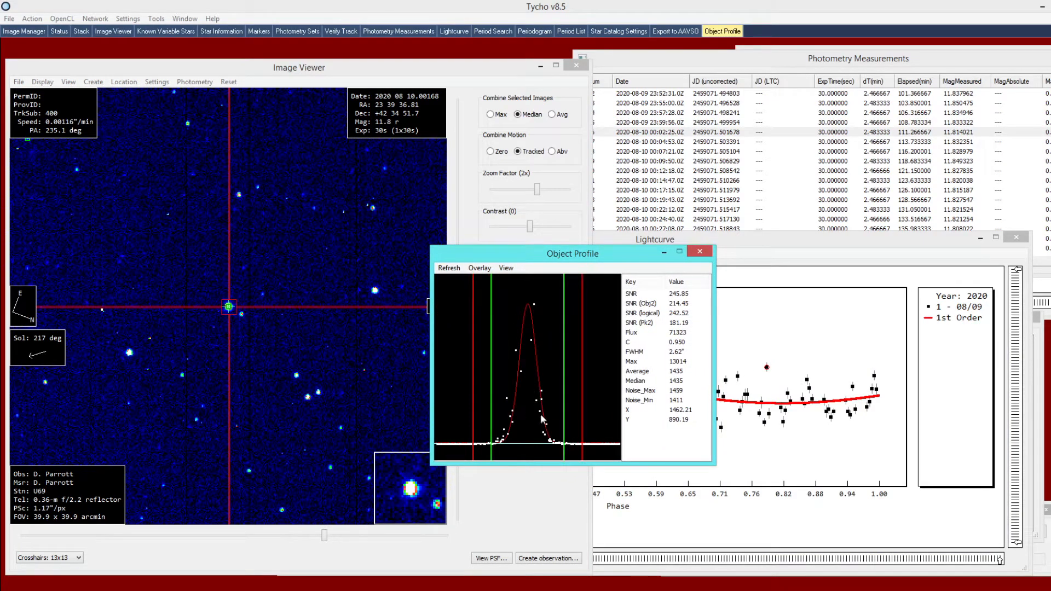
pyautogui.click(506, 268)
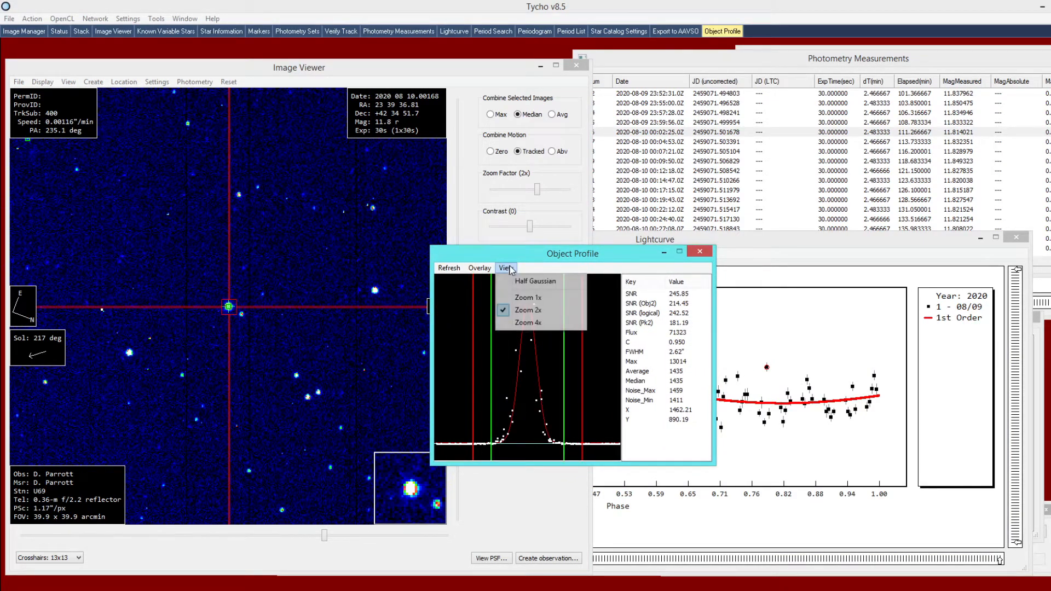
pyautogui.click(547, 284)
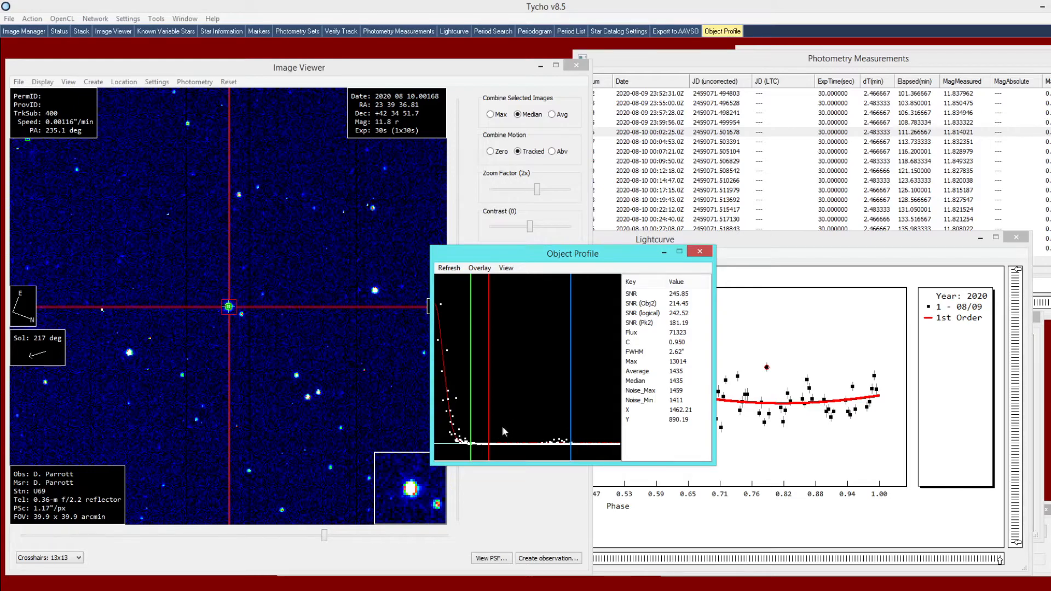
# Step: Open the target aperture settings, recentre the image on the star, and move the Object Profile and Aperture windows clear of it
pyautogui.click(186, 82)
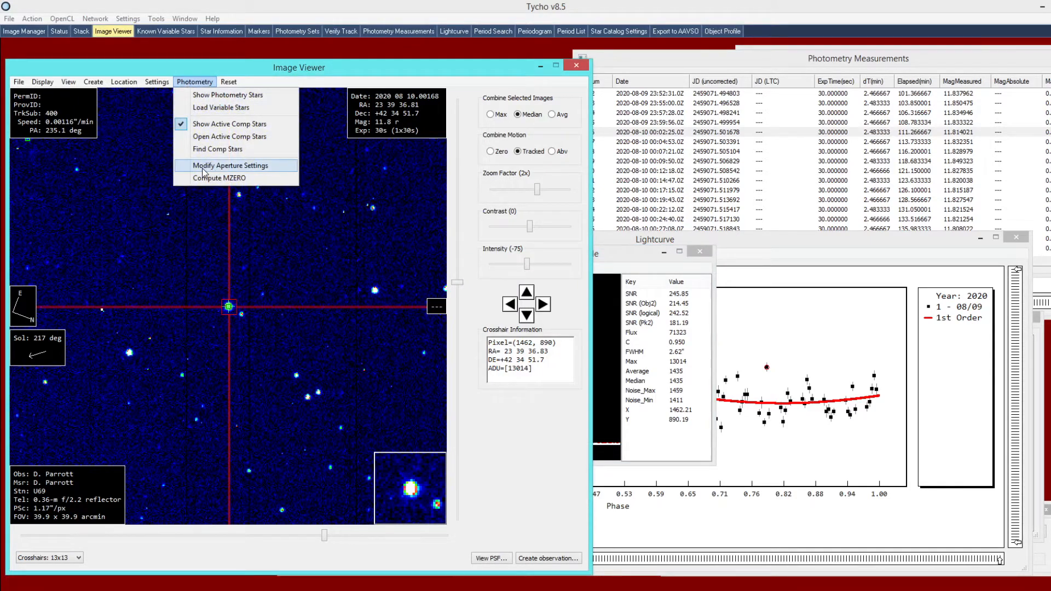
pyautogui.click(237, 165)
pyautogui.click(343, 346)
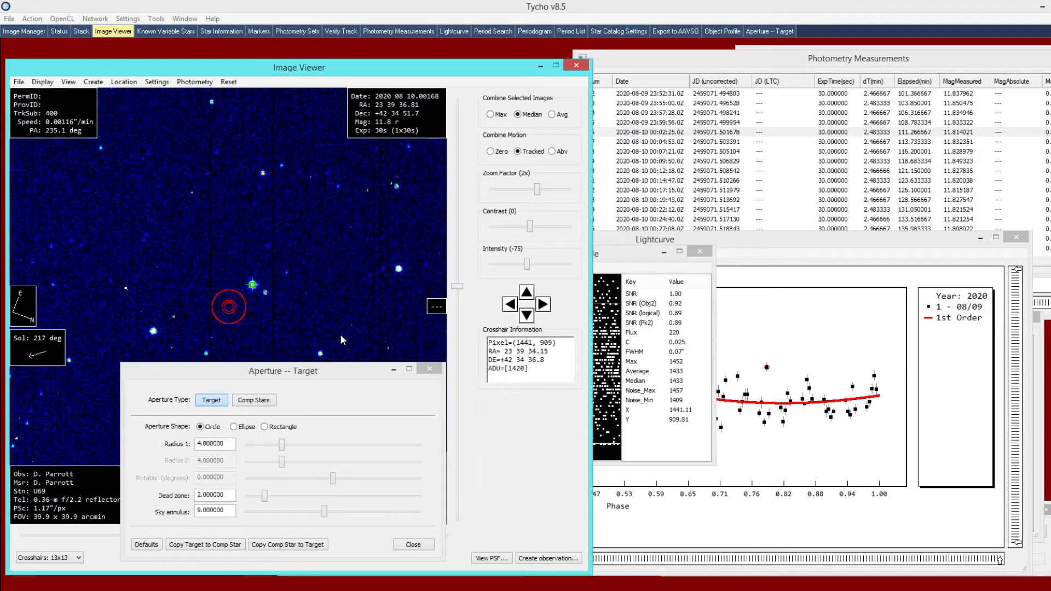
pyautogui.moveTo(614, 257); pyautogui.dragTo(813, 139)
pyautogui.click(254, 284)
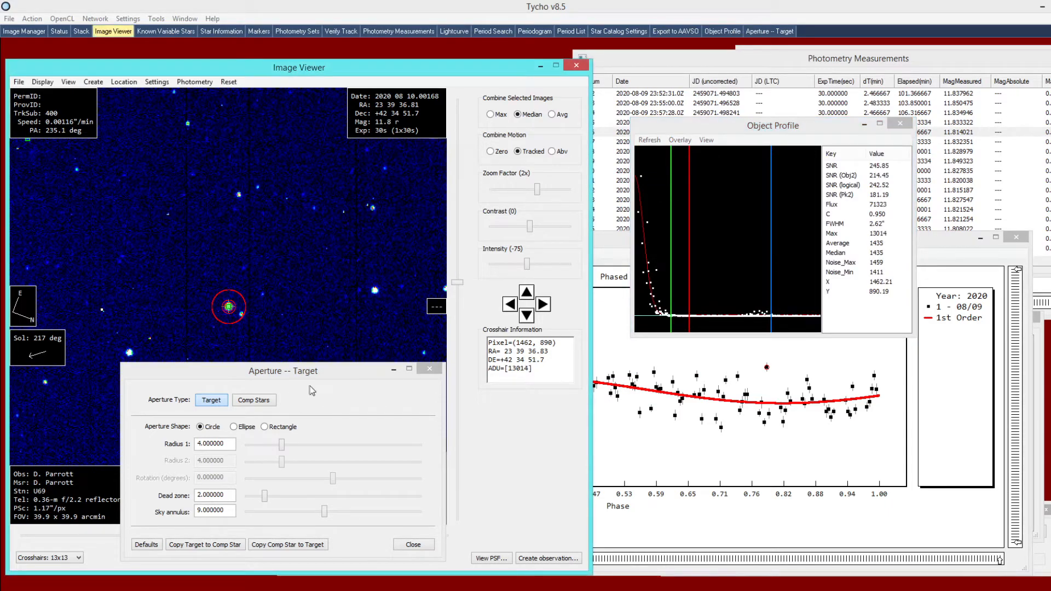
pyautogui.moveTo(307, 371); pyautogui.dragTo(339, 346)
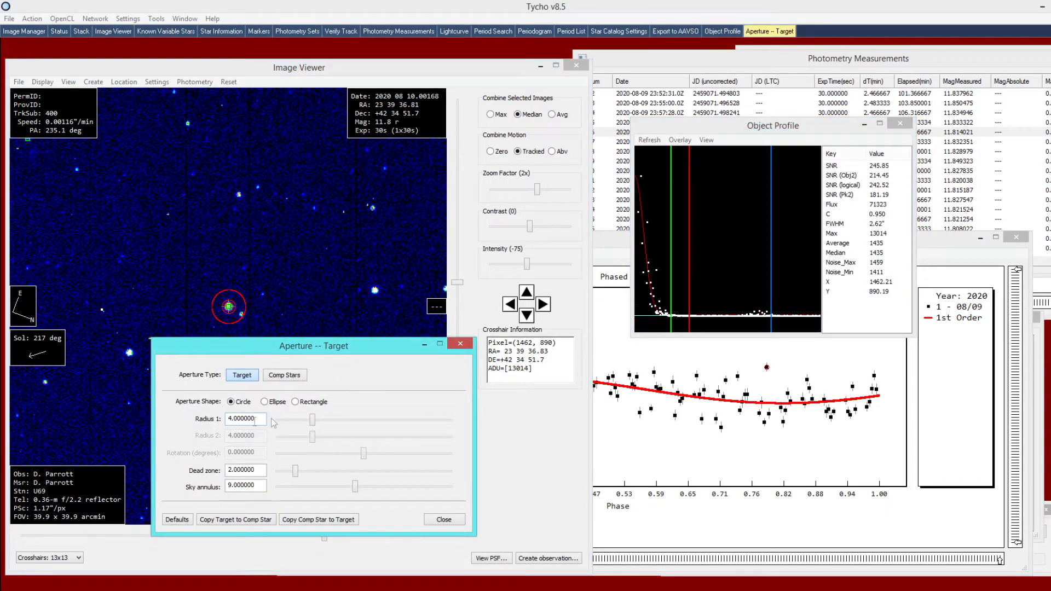
# Step: Try a target aperture radius of 7.6 and a different dead zone, and restore the default aperture settings
pyautogui.moveTo(318, 420); pyautogui.dragTo(350, 424)
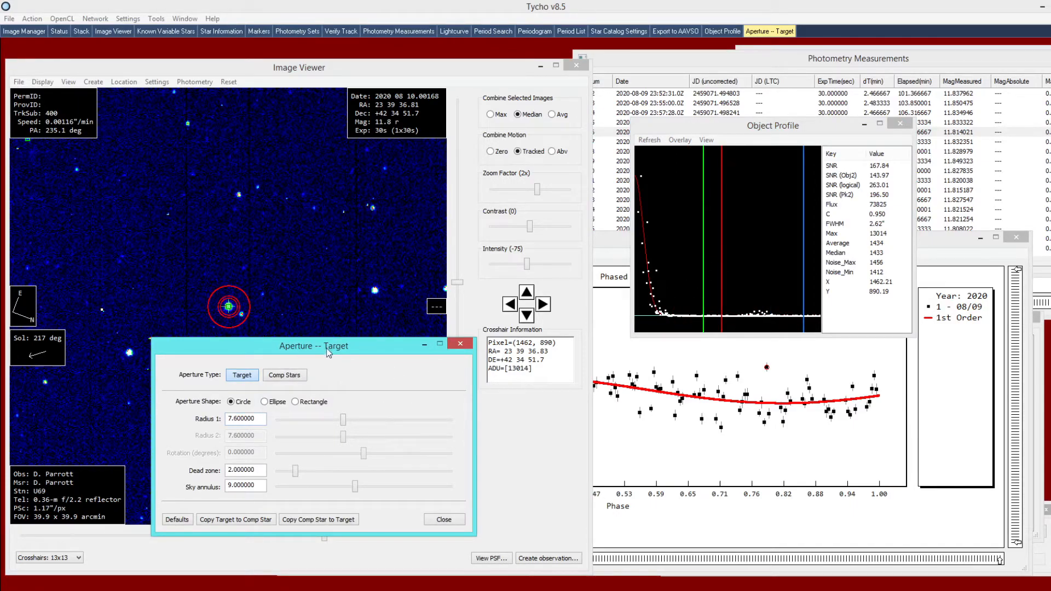
pyautogui.moveTo(327, 351); pyautogui.dragTo(364, 352)
pyautogui.moveTo(379, 422); pyautogui.dragTo(348, 422)
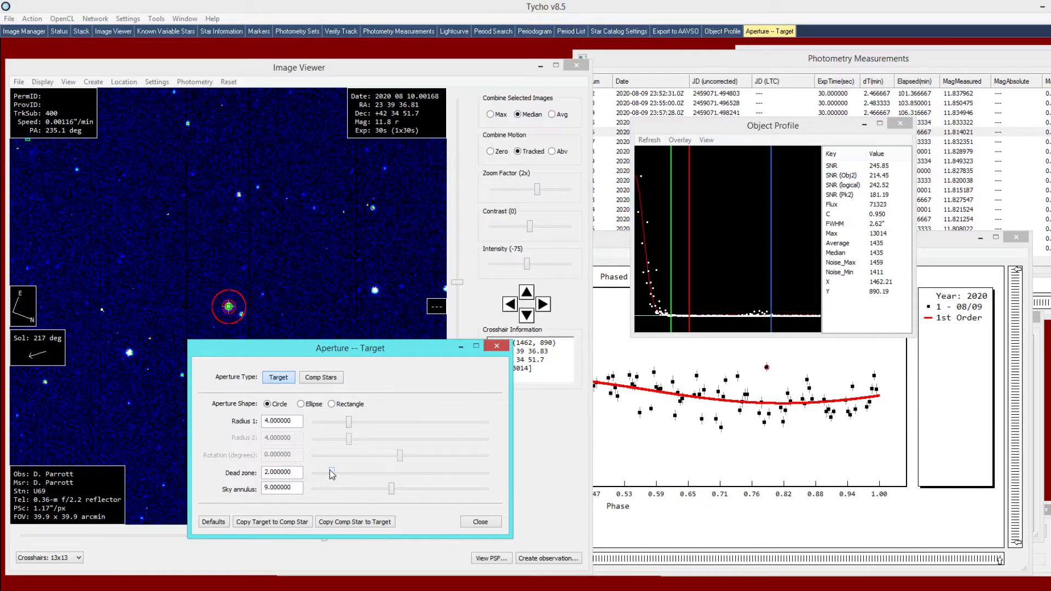
pyautogui.moveTo(333, 476)
pyautogui.mouseDown()
pyautogui.moveTo(364, 477)
pyautogui.moveTo(345, 477)
pyautogui.mouseUp()
pyautogui.click(209, 525)
pyautogui.moveTo(327, 353); pyautogui.dragTo(455, 368)
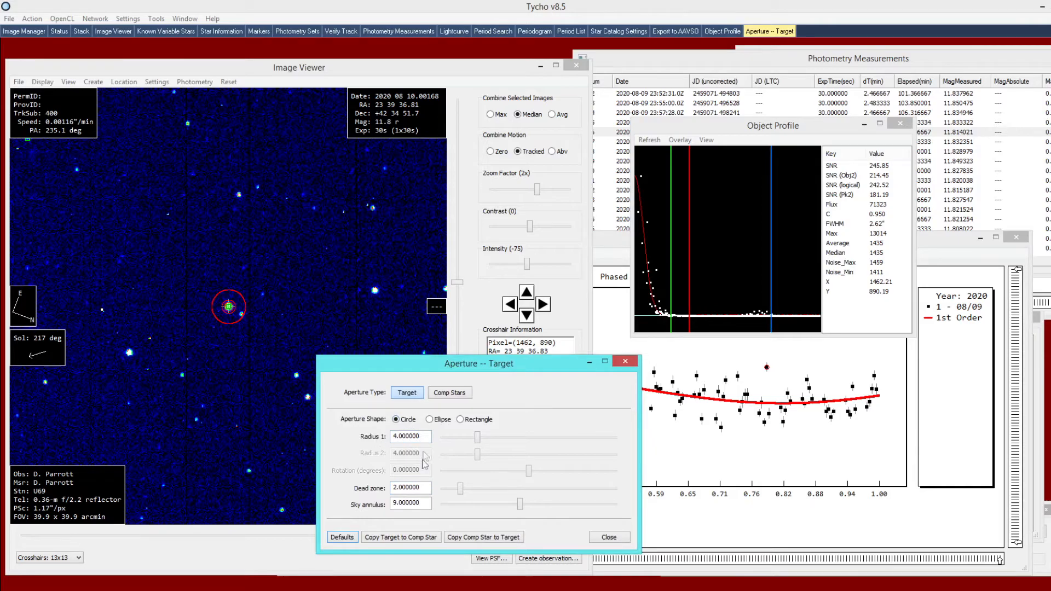
# Step: Highlight the dead zone and sky annulus values in the target aperture settings and close the window
pyautogui.moveTo(428, 488); pyautogui.dragTo(367, 488)
pyautogui.moveTo(426, 503); pyautogui.dragTo(346, 505)
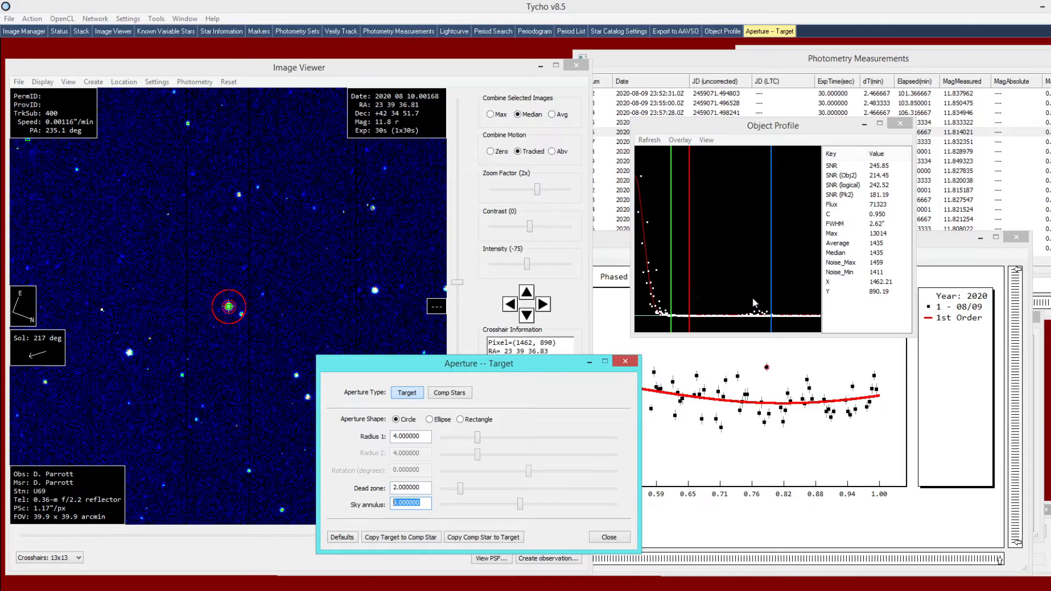
pyautogui.click(629, 361)
# Step: Inspect the target aperture rings around the star and its faint neighbour in close-up, and close the aperture settings
pyautogui.scroll(2, 284, 338)
pyautogui.click(194, 82)
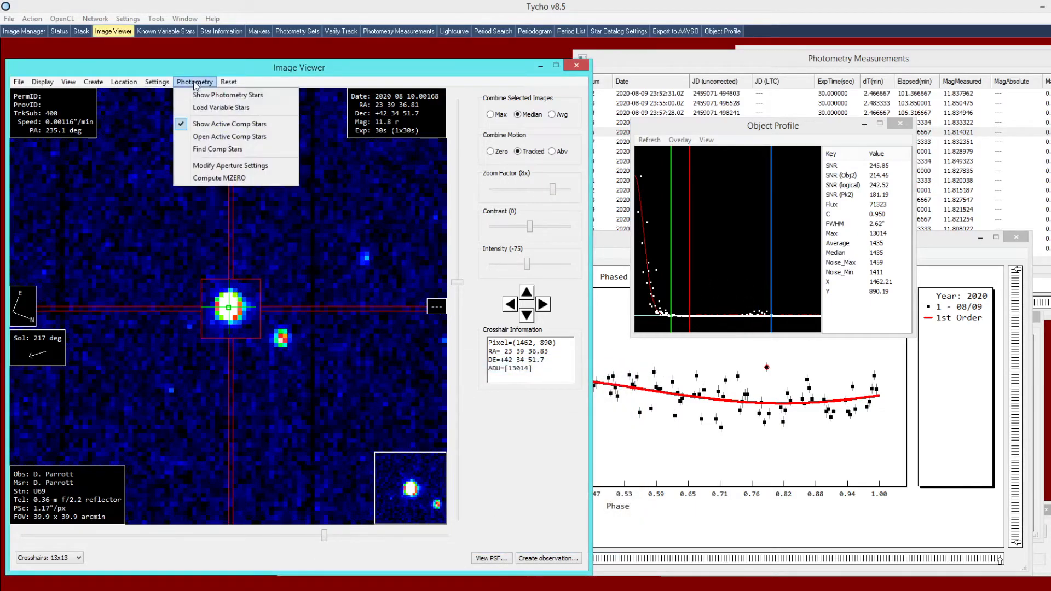
pyautogui.click(219, 166)
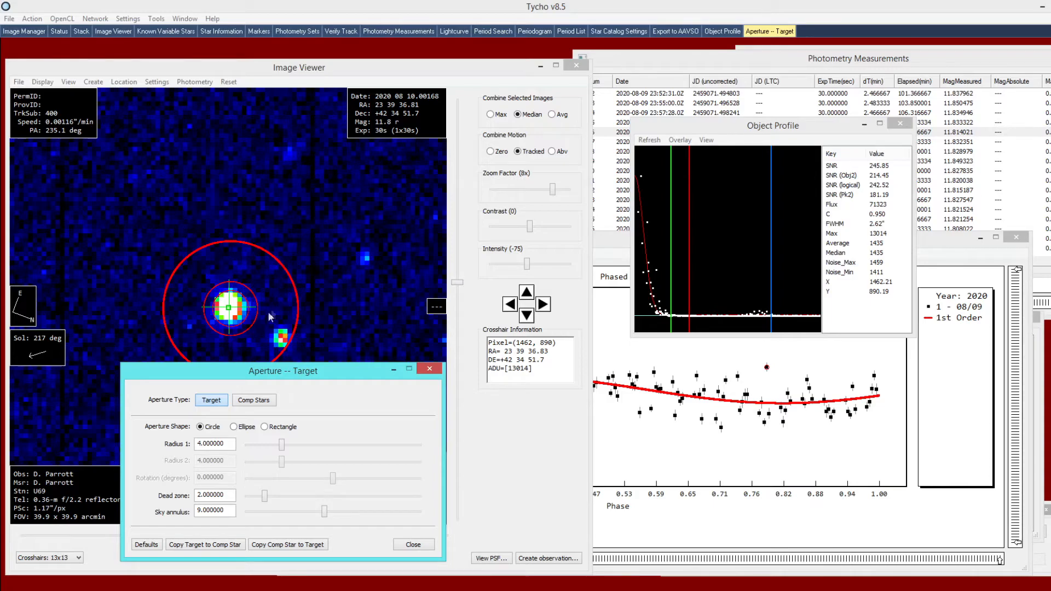
pyautogui.moveTo(324, 368); pyautogui.dragTo(431, 382)
pyautogui.click(516, 381)
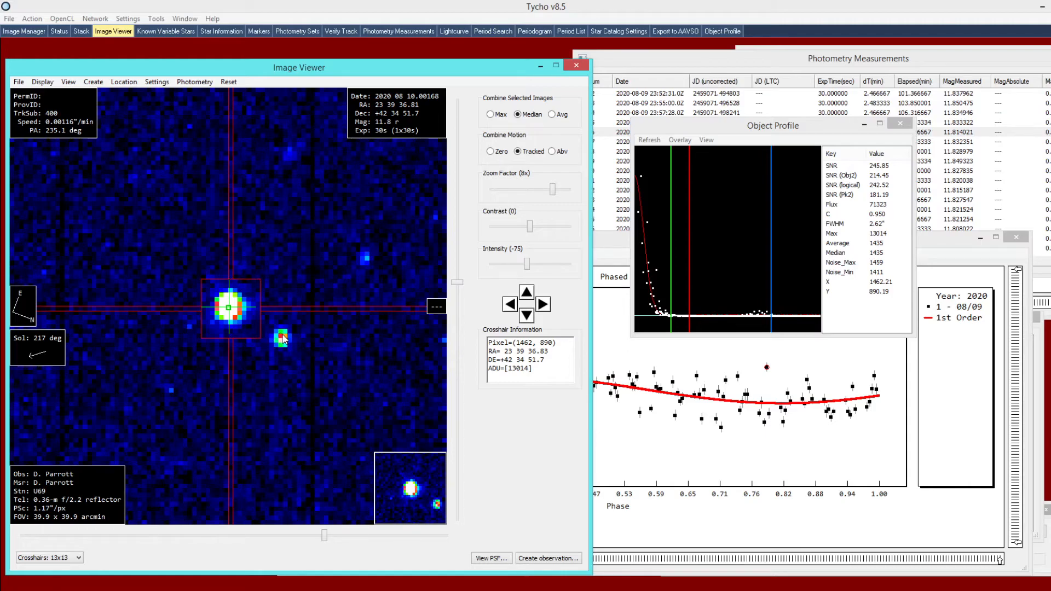
# Step: Bring the Lightcurve window into full view and delete the selected bright outlier near phase 0.79 from the phased plot
pyautogui.scroll(-2, 286, 342)
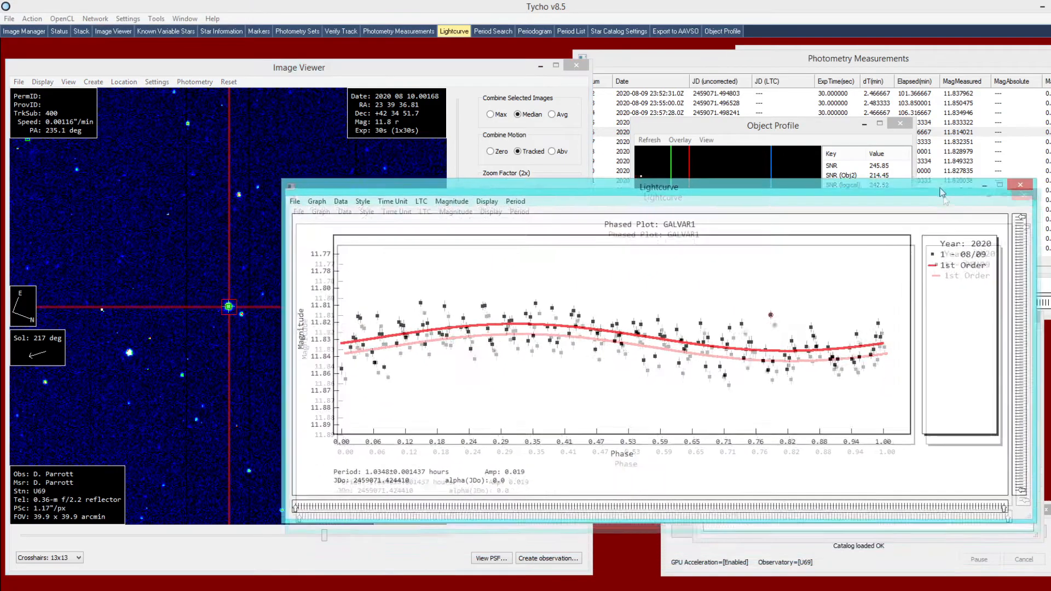
pyautogui.click(940, 246)
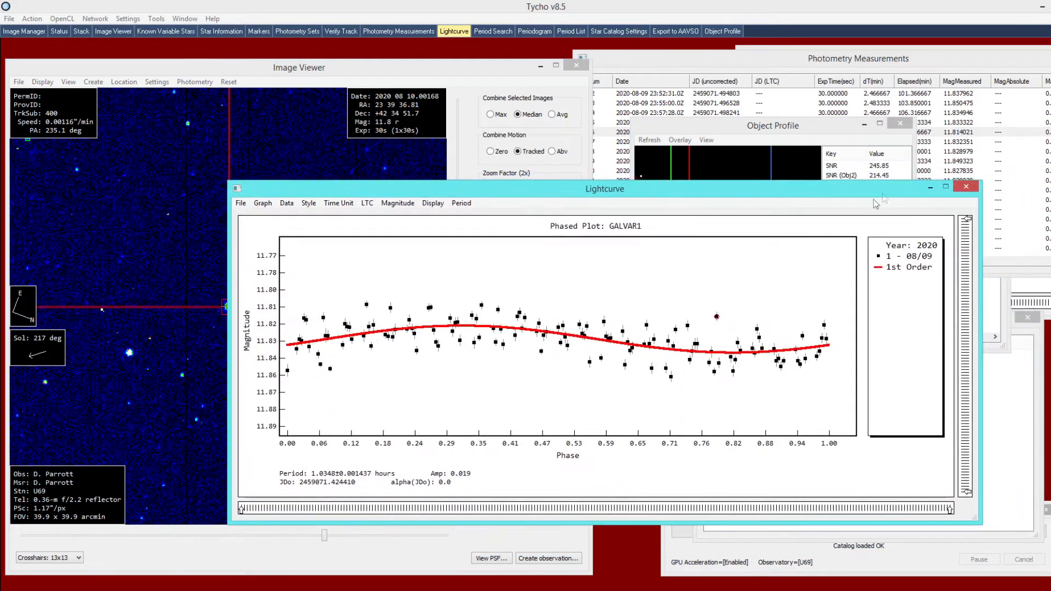
pyautogui.rightClick(730, 313)
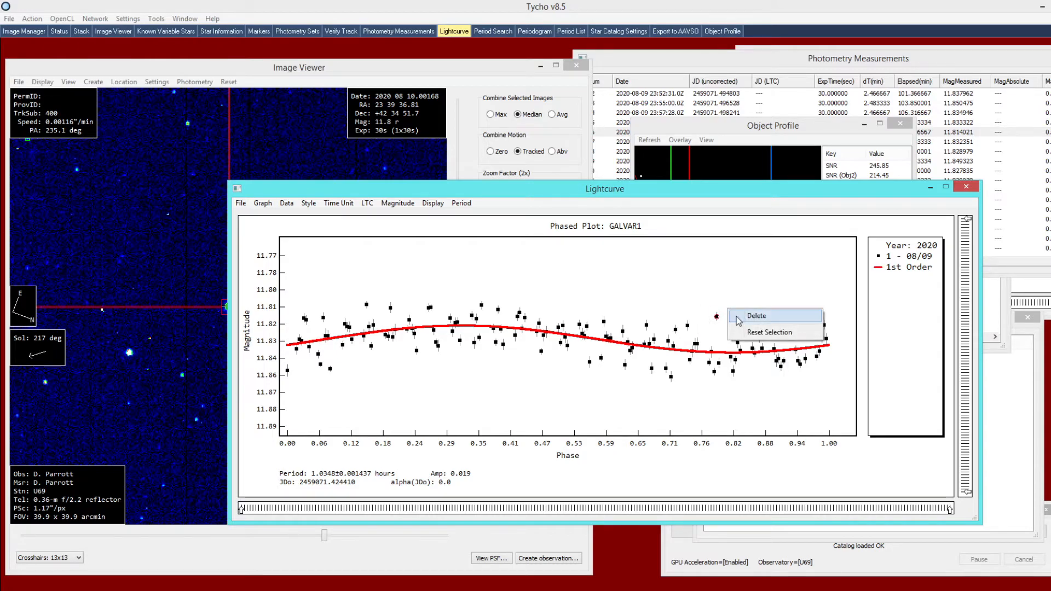
pyautogui.click(743, 319)
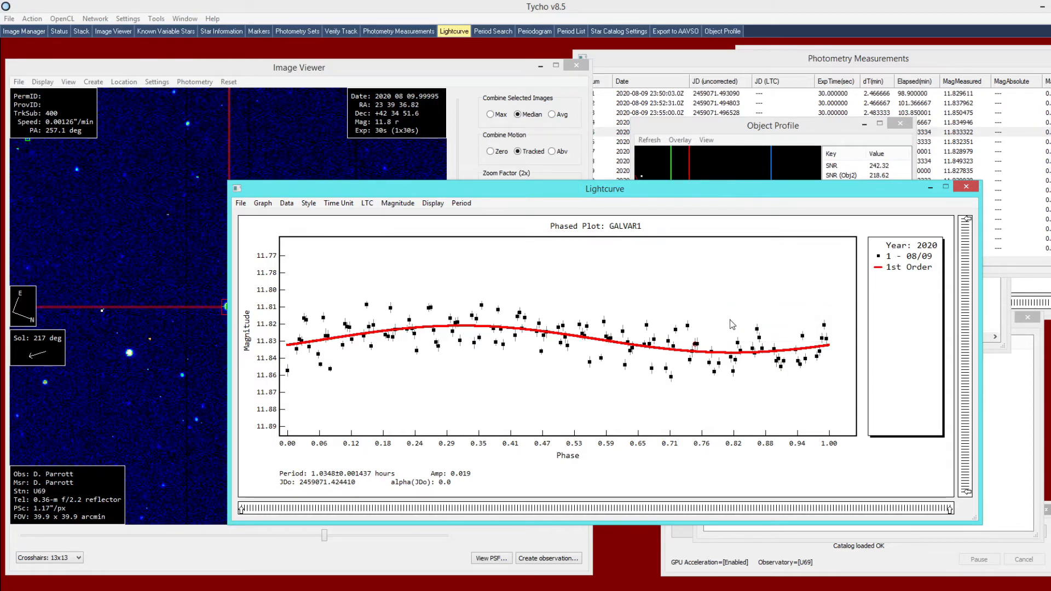
# Step: Rerun the period search on the remaining data points and review the candidate periods in the Period List
pyautogui.click(461, 204)
pyautogui.click(476, 215)
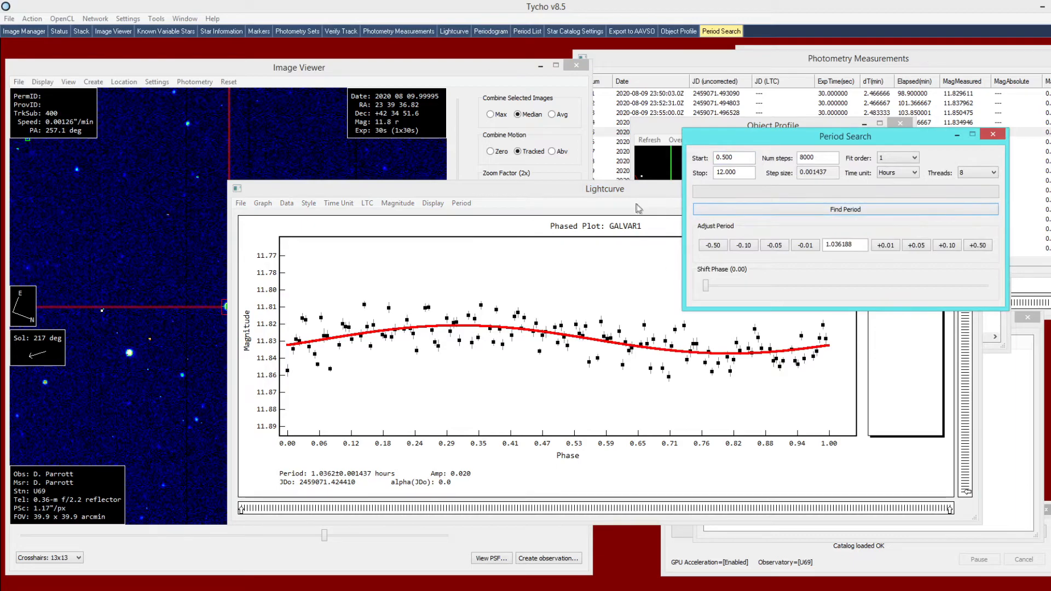
pyautogui.click(527, 31)
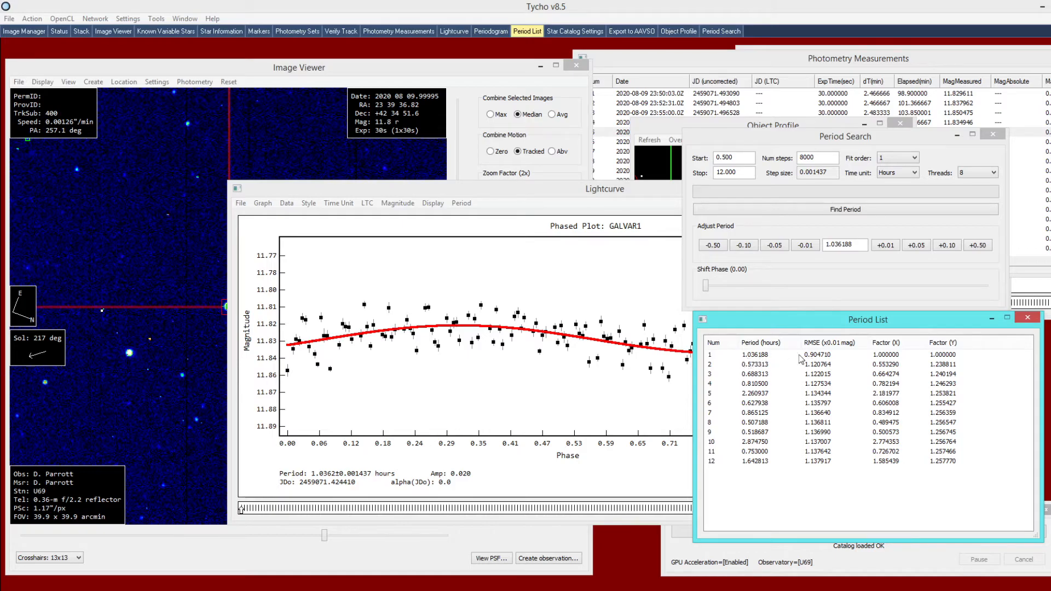
pyautogui.click(1023, 320)
pyautogui.moveTo(616, 193); pyautogui.dragTo(645, 225)
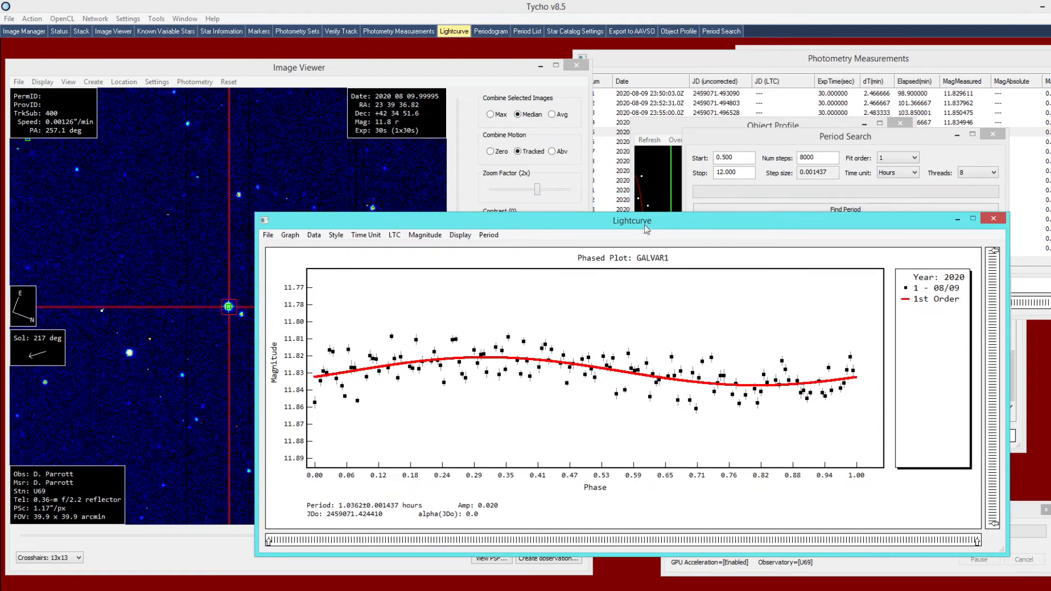
pyautogui.moveTo(249, 70); pyautogui.dragTo(254, 64)
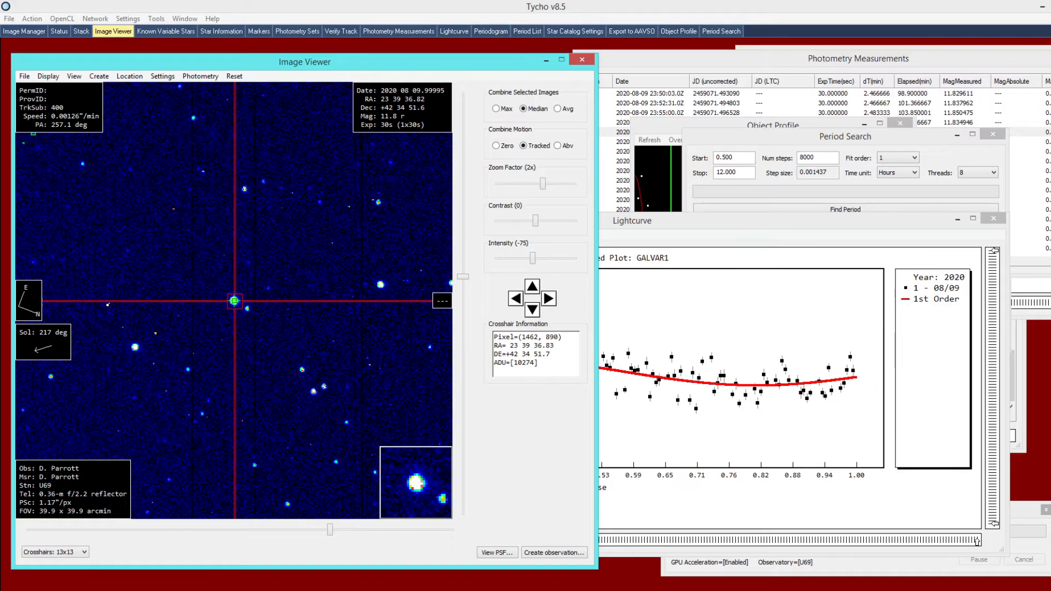
# Step: Switch to changelog.txt in Notepad, highlight the v8.5 timeout entry, and view the auto timeout option in Tycho's Tracker Settings
pyautogui.hotkey('alt', 'Tab')
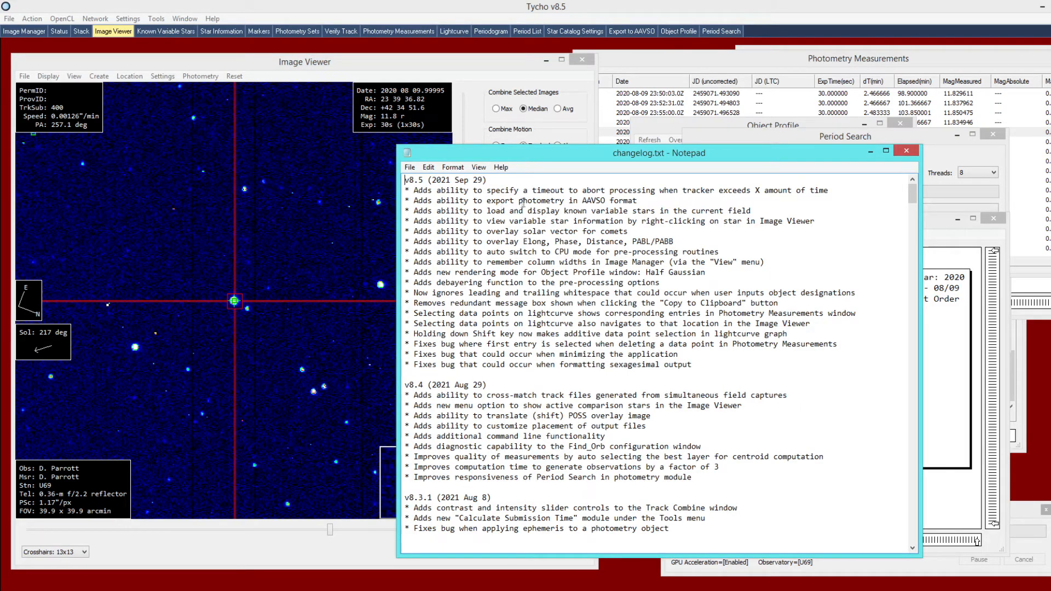
pyautogui.moveTo(541, 191); pyautogui.dragTo(592, 191)
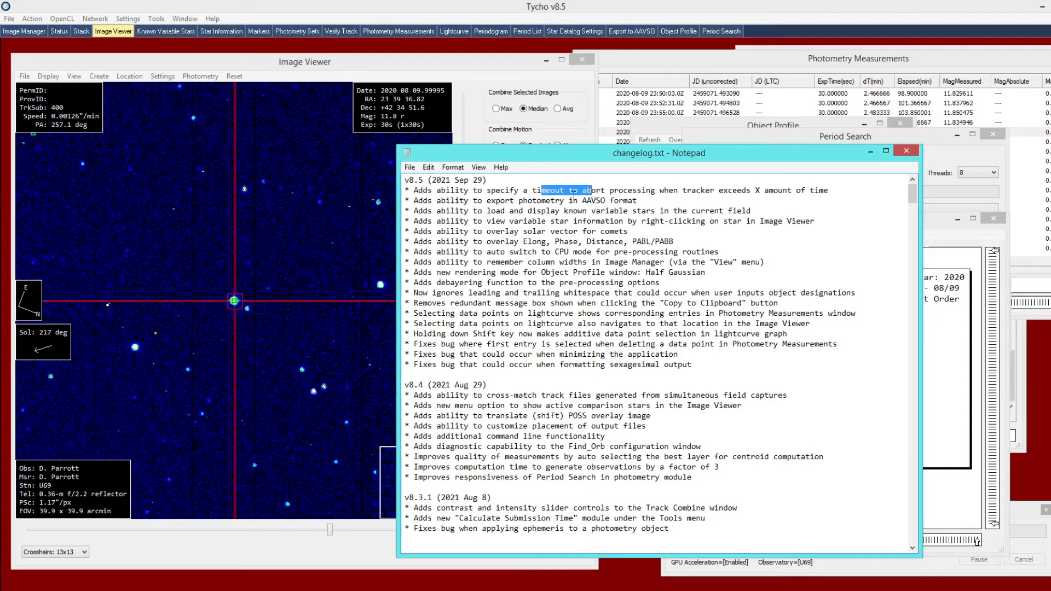
pyautogui.click(147, 22)
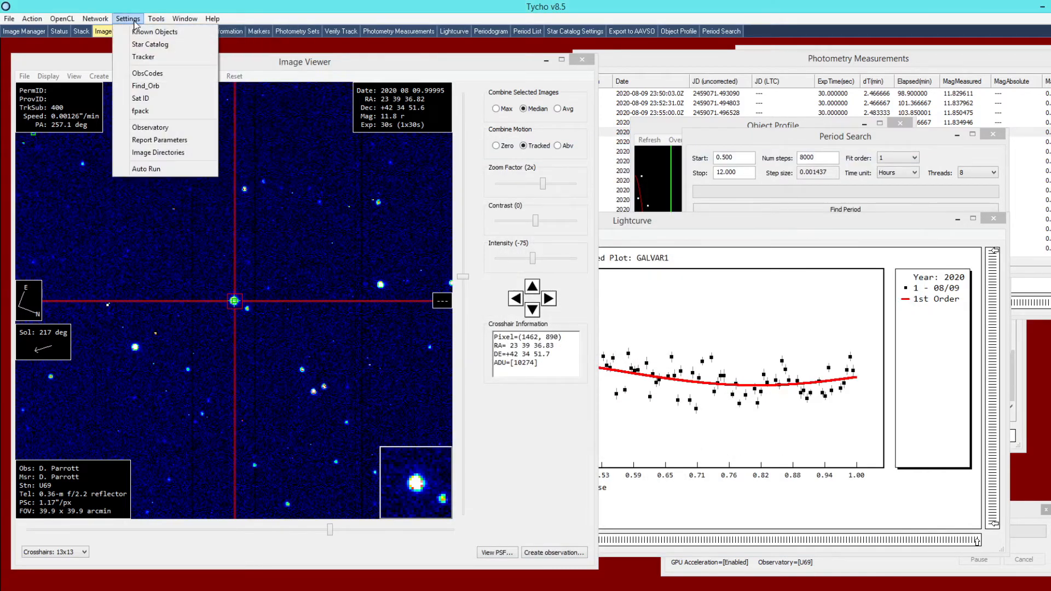
pyautogui.click(141, 57)
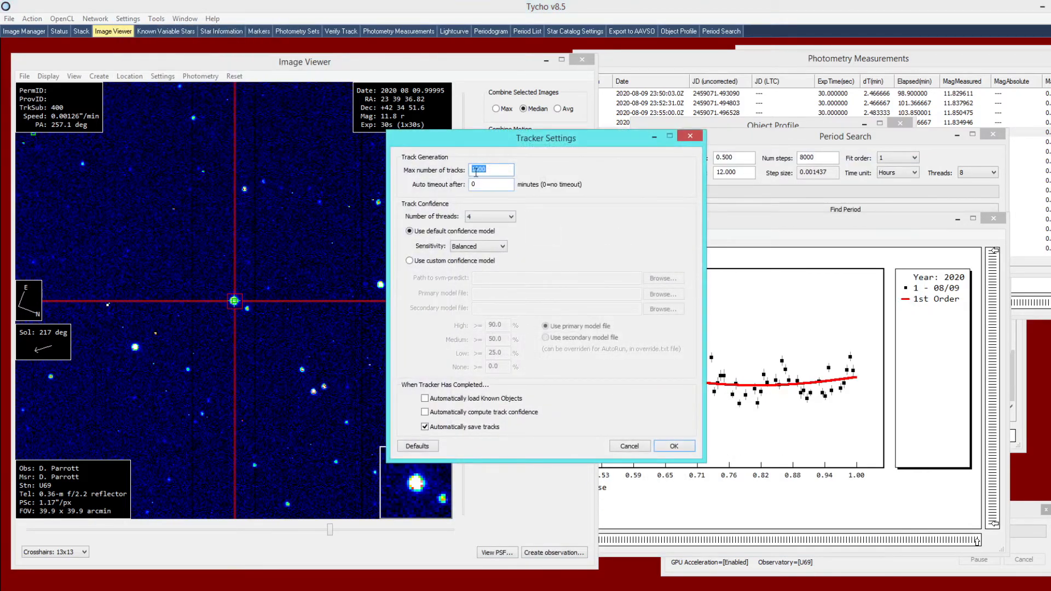
pyautogui.doubleClick(479, 182)
pyautogui.click(626, 448)
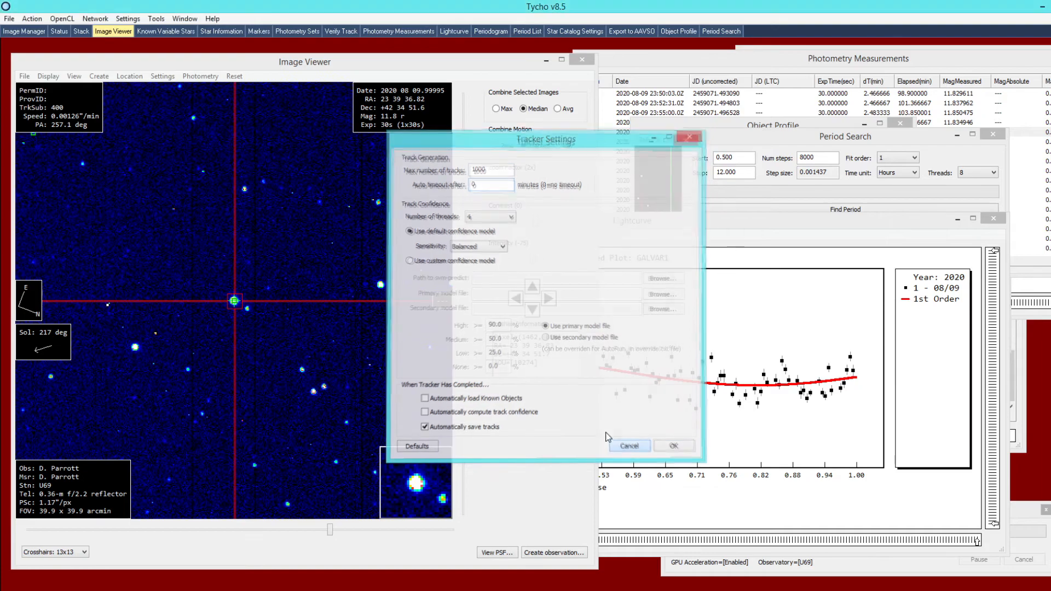
# Step: Return to changelog.txt in Notepad and highlight the v8.5 entries on AAVSO photometry export and known variable stars
pyautogui.hotkey('alt', 'Tab')
pyautogui.click(542, 324)
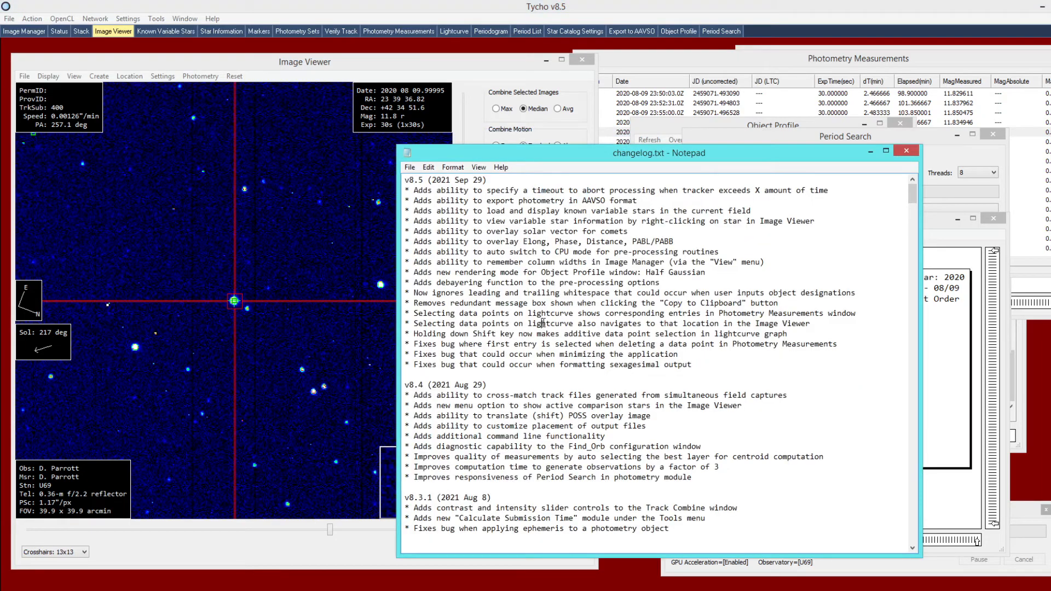
pyautogui.moveTo(486, 200); pyautogui.dragTo(678, 200)
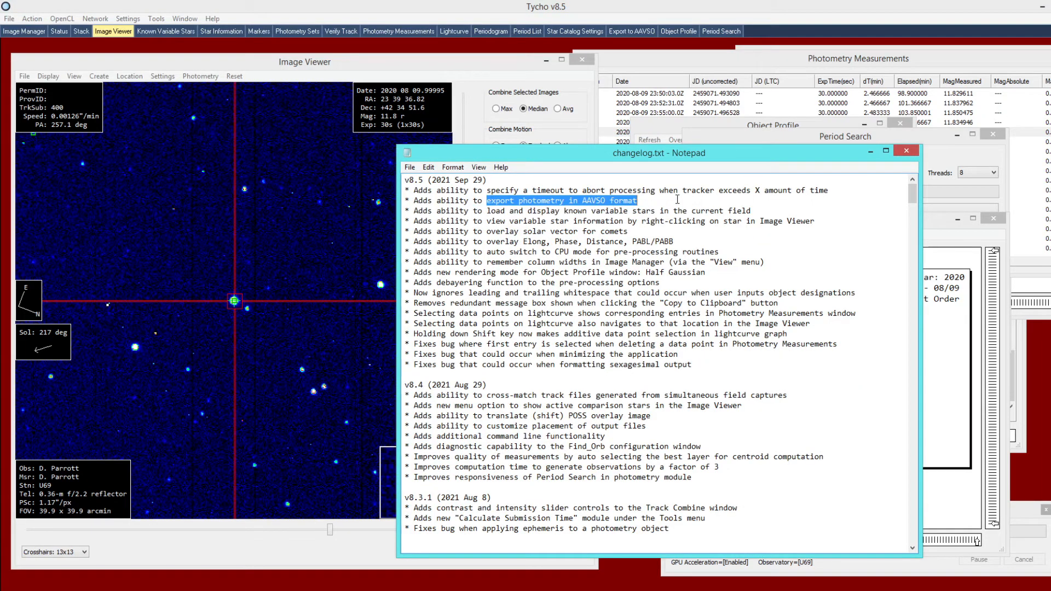
pyautogui.click(646, 201)
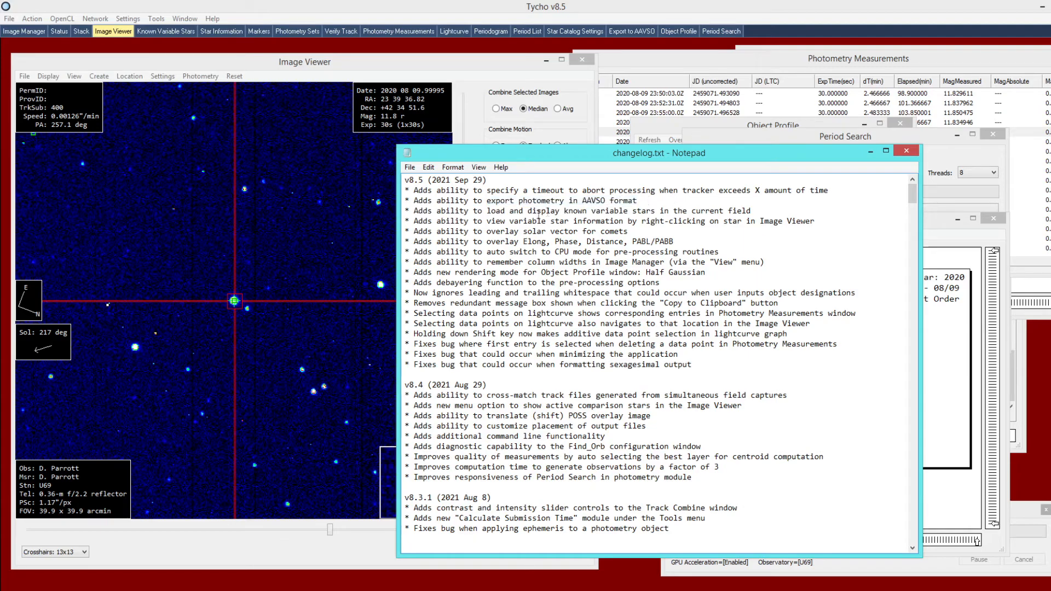
pyautogui.moveTo(486, 210); pyautogui.dragTo(772, 211)
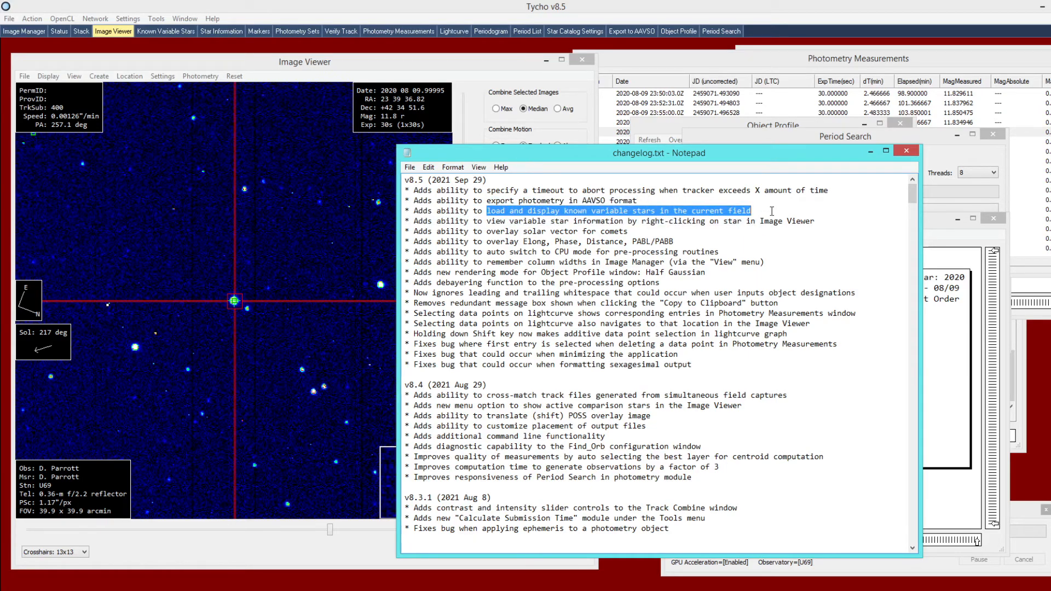
# Step: Load the known variable stars of the field in Tycho and locate CSS_J233843.0+420840 and CSS_J233907.0+424416 in the image
pyautogui.click(320, 212)
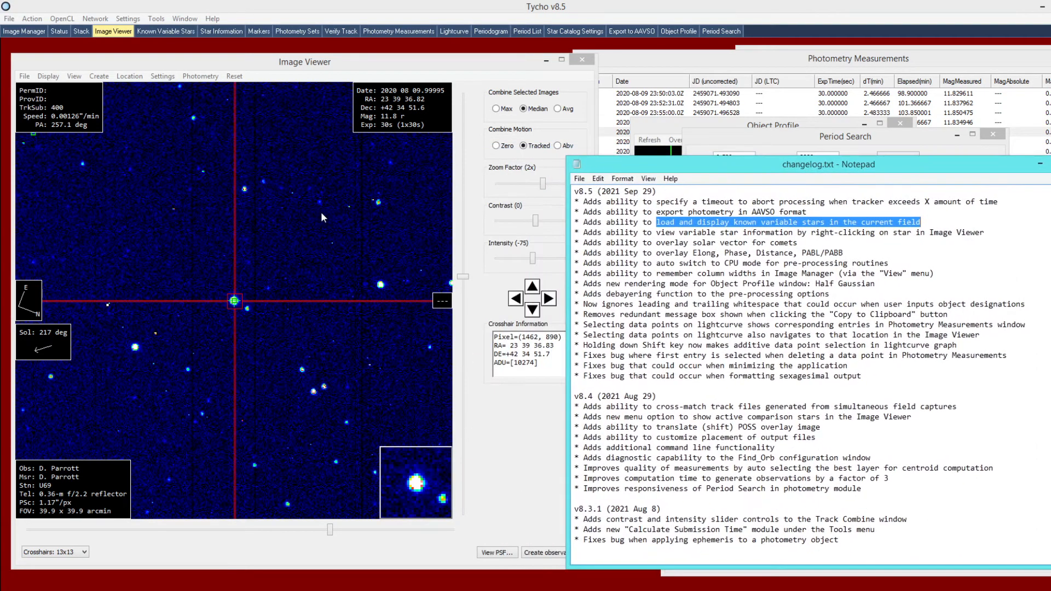
pyautogui.click(192, 77)
pyautogui.click(210, 103)
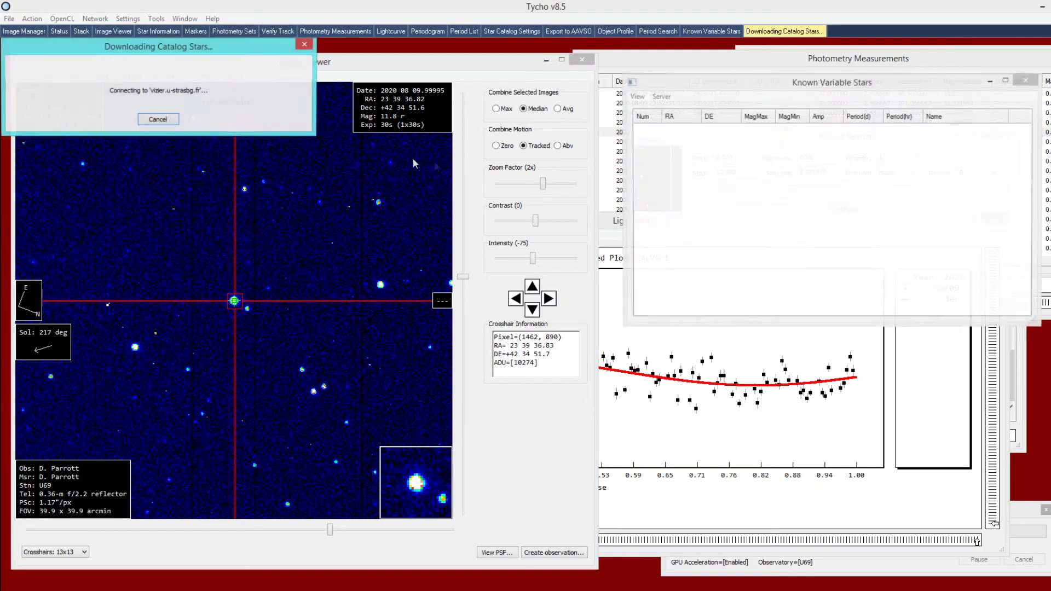
pyautogui.click(719, 196)
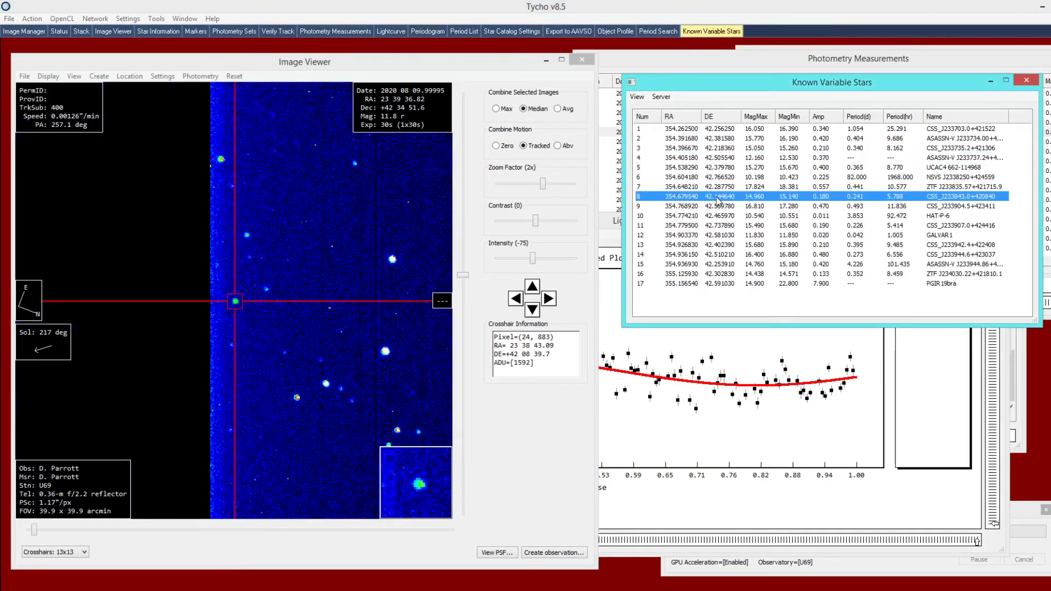
pyautogui.click(711, 225)
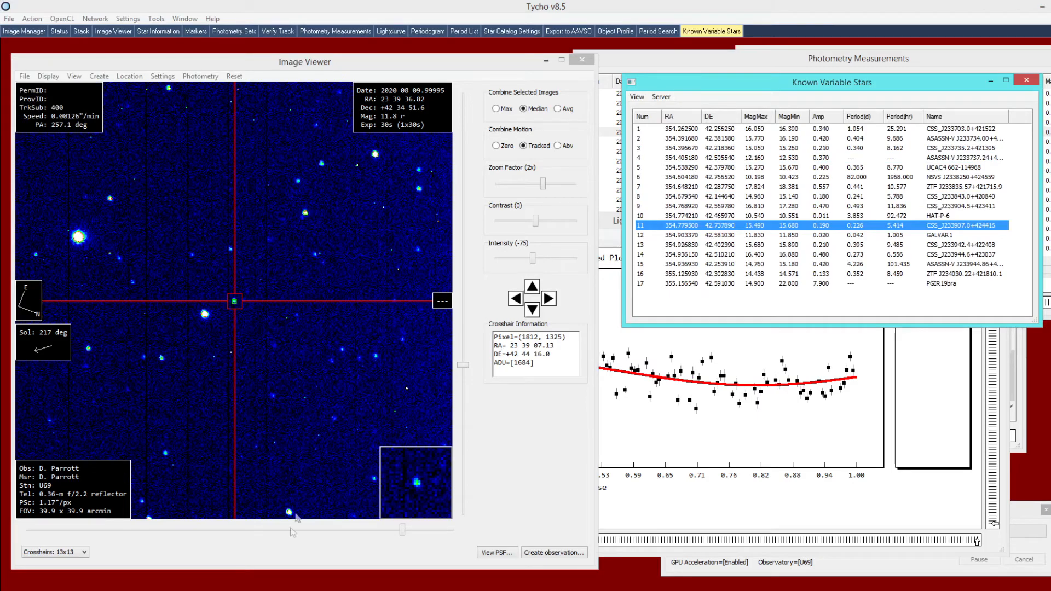
# Step: Switch back to changelog.txt in Notepad and highlight the entries on the comet solar vector and the Elong, Phase, Distance, PABL/PABB overlays
pyautogui.hotkey('alt', 'Tab')
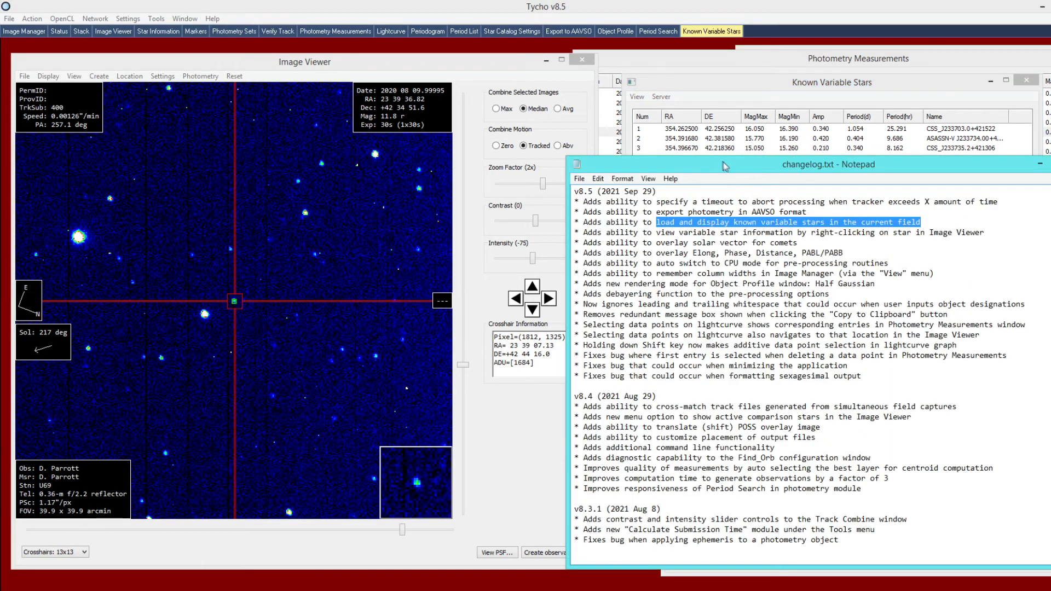
pyautogui.moveTo(663, 163); pyautogui.dragTo(606, 161)
pyautogui.moveTo(621, 238); pyautogui.dragTo(740, 238)
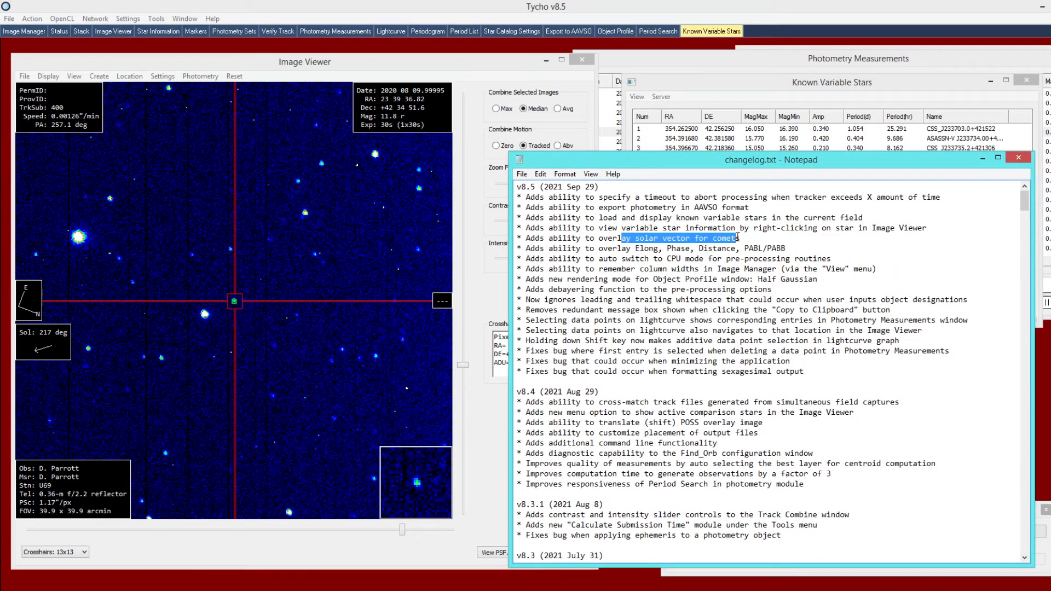
pyautogui.moveTo(614, 247); pyautogui.dragTo(799, 248)
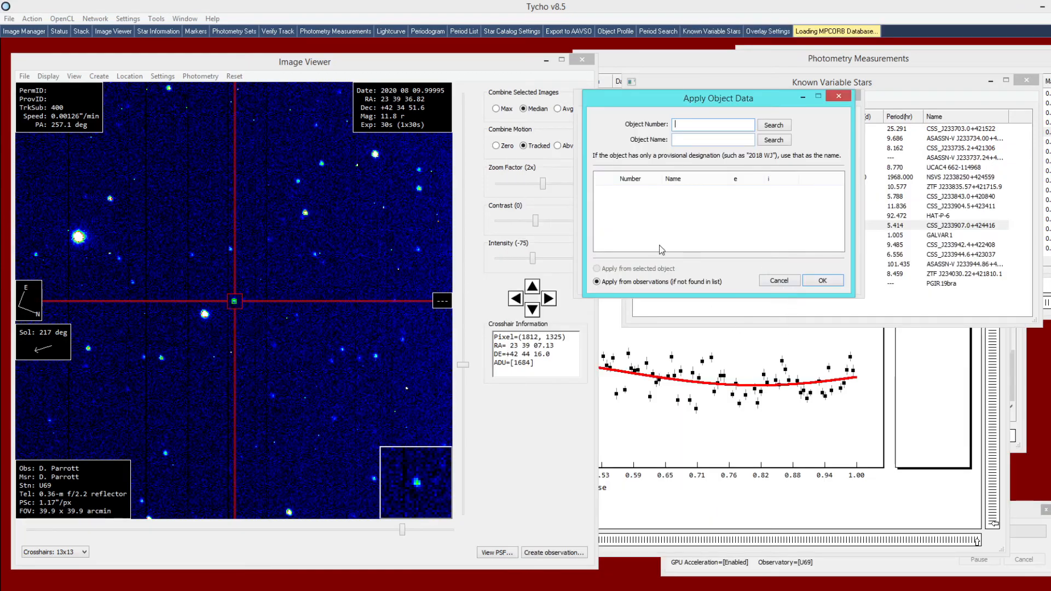
# Step: Dismiss the object data dialog, highlight the v8.5 debayering entry in changelog.txt in Notepad, and view Tycho's Debayer Images option
pyautogui.click(776, 281)
pyautogui.hotkey('alt', 'Tab')
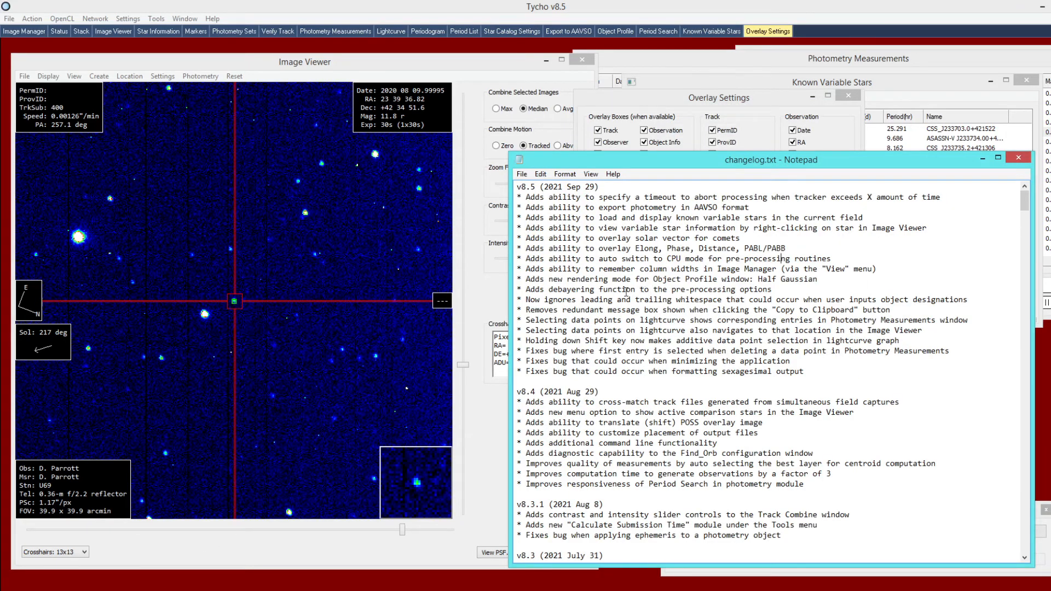
pyautogui.moveTo(773, 289); pyautogui.dragTo(470, 287)
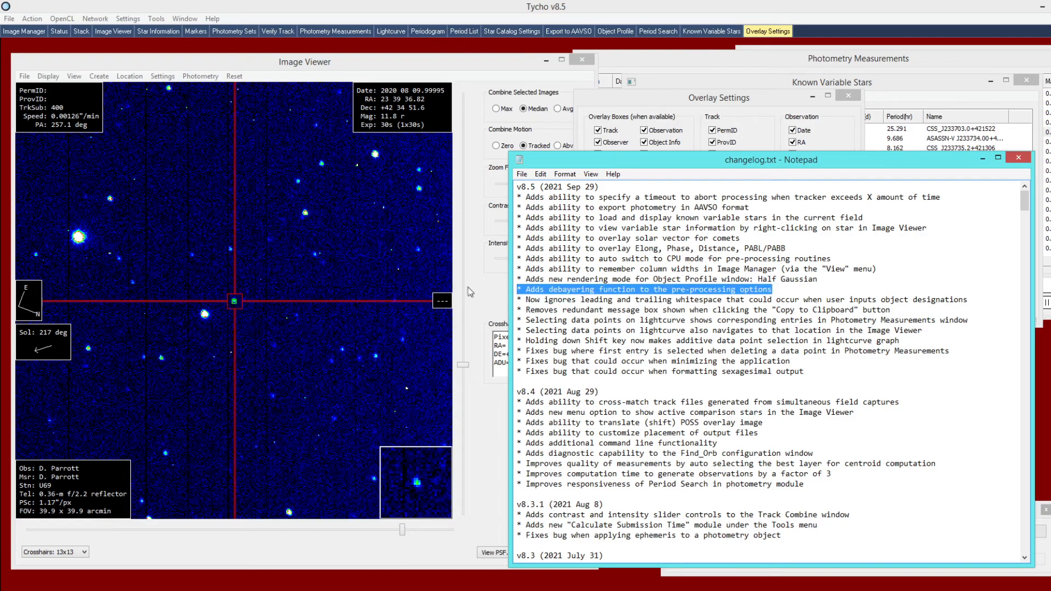
pyautogui.click(41, 18)
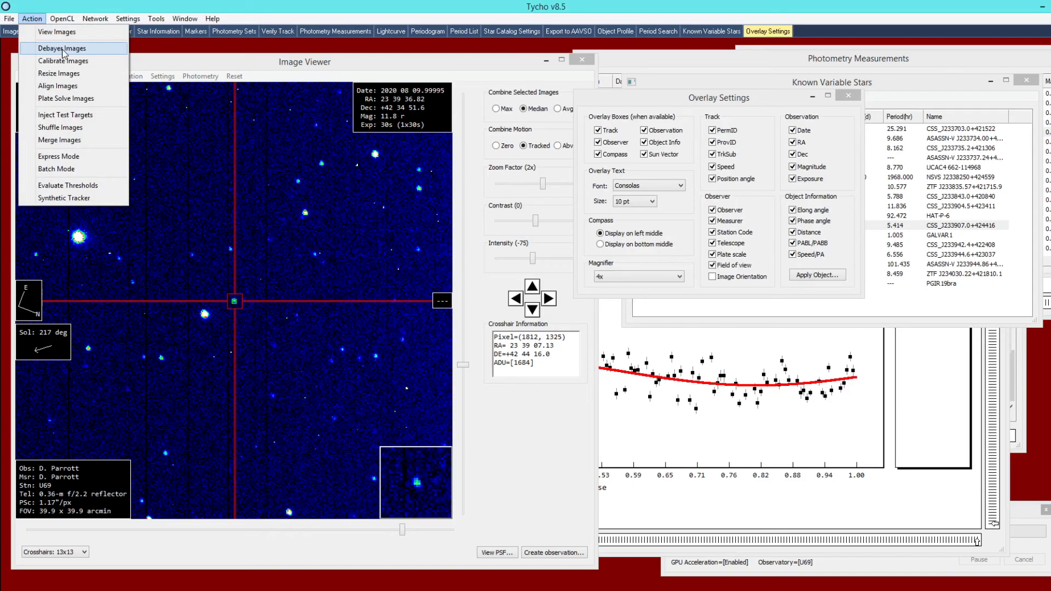
pyautogui.click(319, 80)
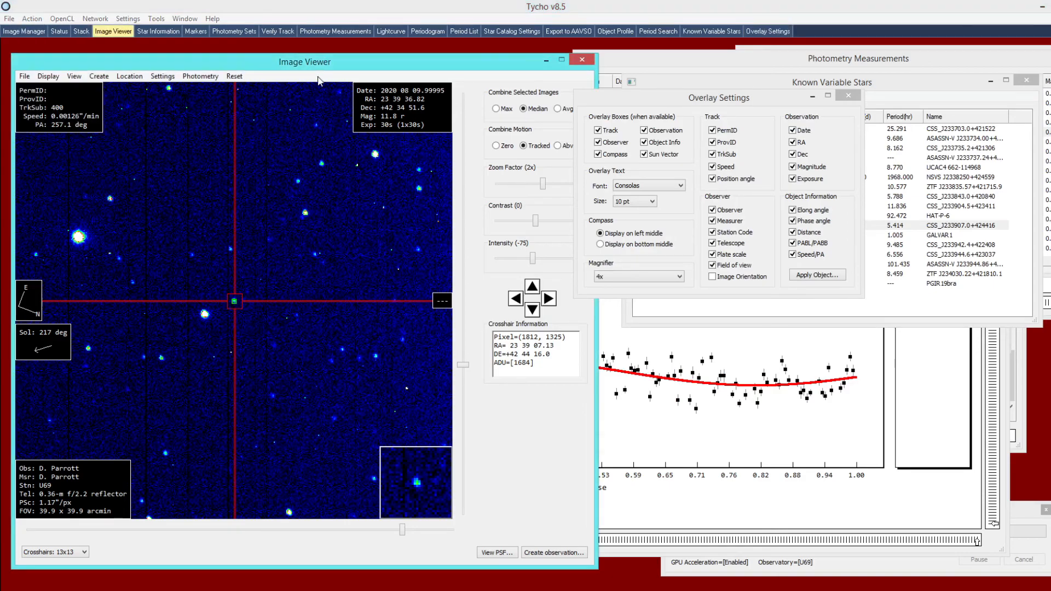
# Step: Switch to changelog.txt in Notepad to review the remaining v8.5 entries, then close it and return to Tycho's star field at 1x zoom
pyautogui.hotkey('alt', 'Tab')
pyautogui.click(683, 248)
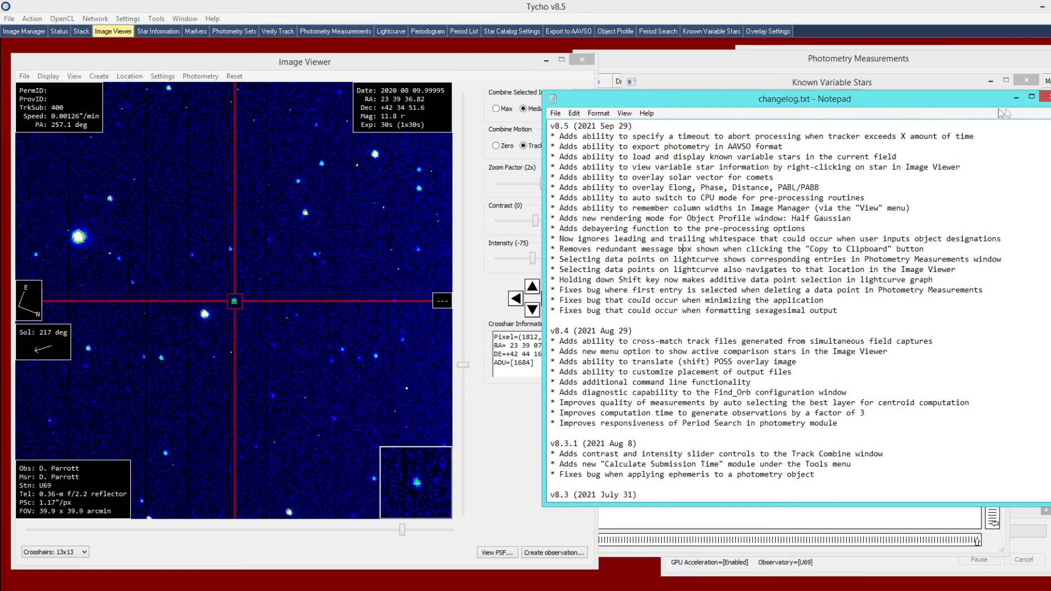
pyautogui.click(1044, 97)
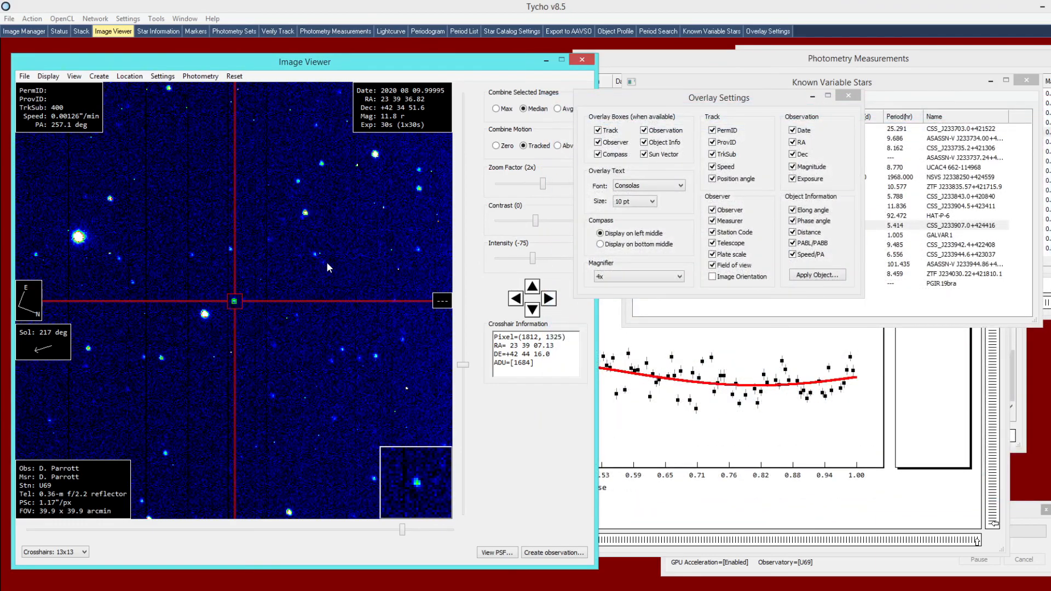
pyautogui.scroll(-3, 330, 268)
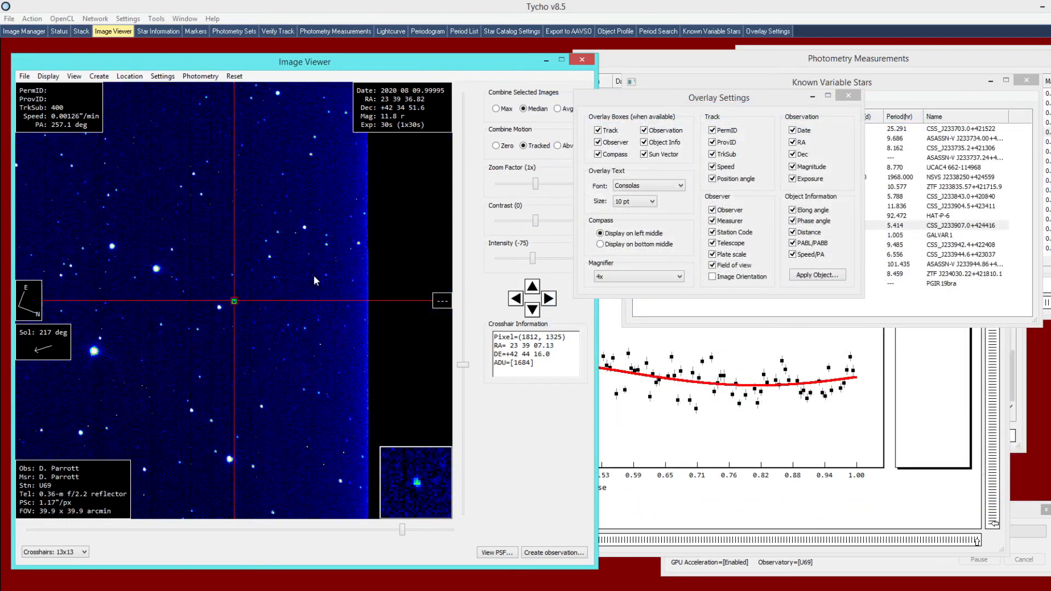